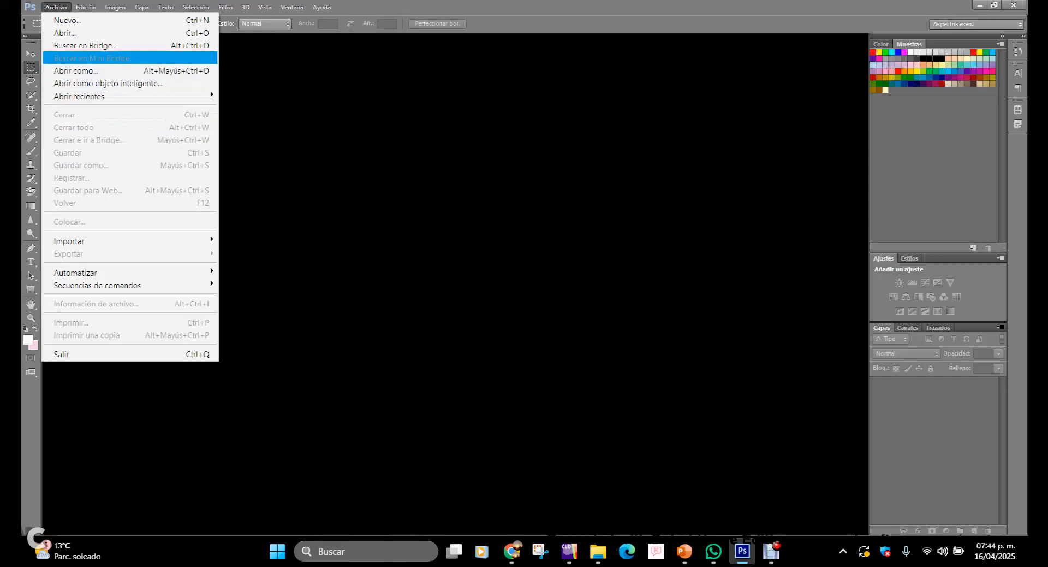
Step: Start a new document with a width of 22 centimetres
{"action": "left_click", "coordinate": [55, 7]}
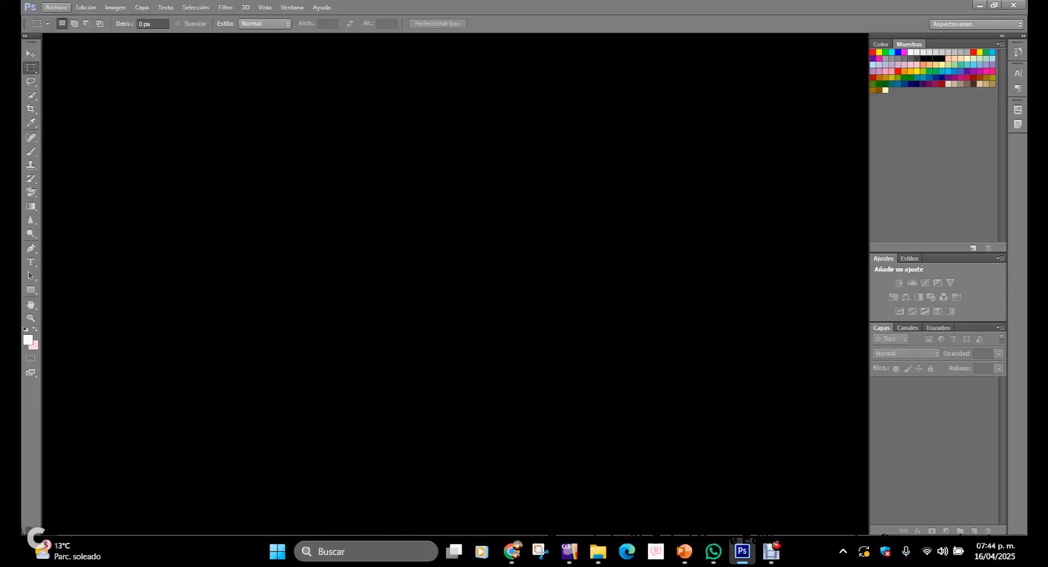
{"action": "left_click", "coordinate": [56, 7]}
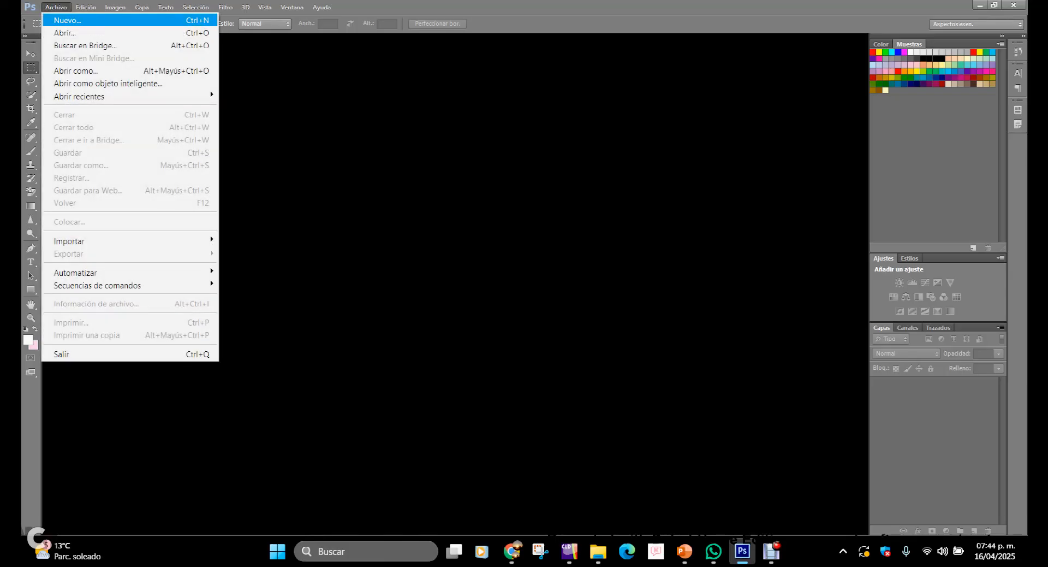
{"action": "left_click", "coordinate": [67, 20]}
{"action": "left_click", "coordinate": [329, 138]}
{"action": "double_click", "coordinate": [329, 138]}
{"action": "type", "text": "22"}
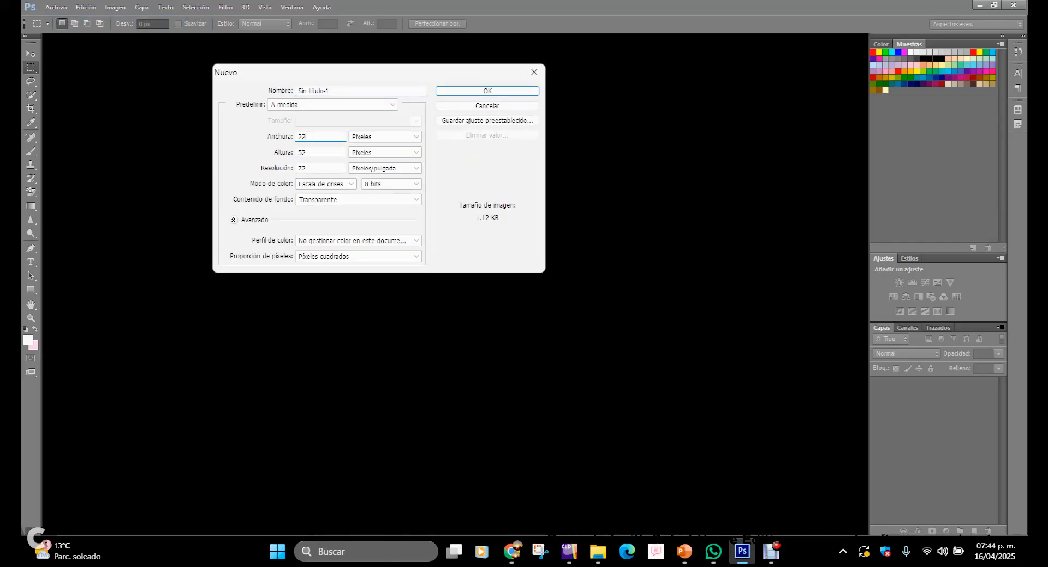
{"action": "left_click", "coordinate": [416, 137]}
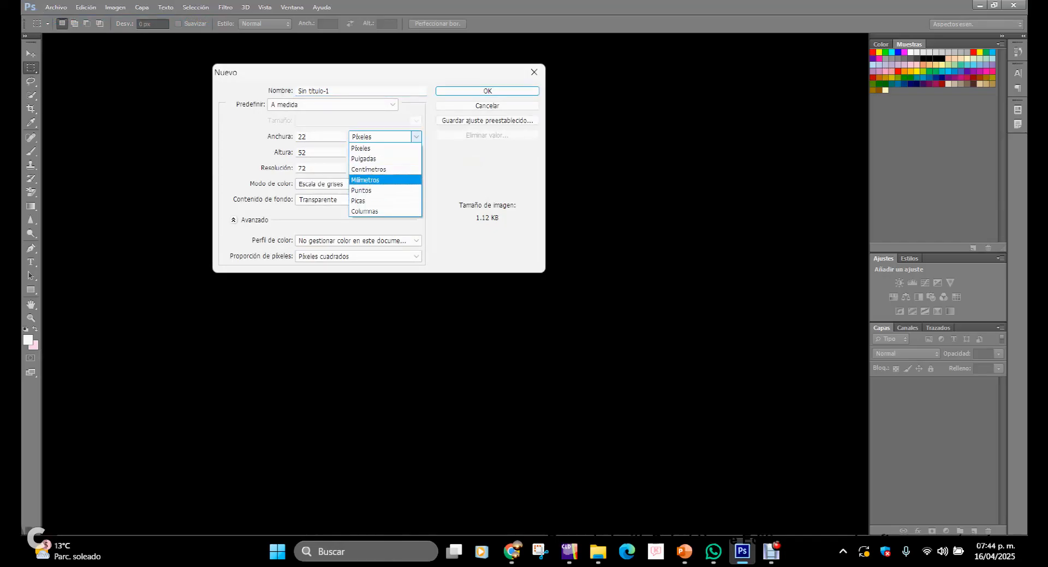
{"action": "left_click", "coordinate": [377, 169]}
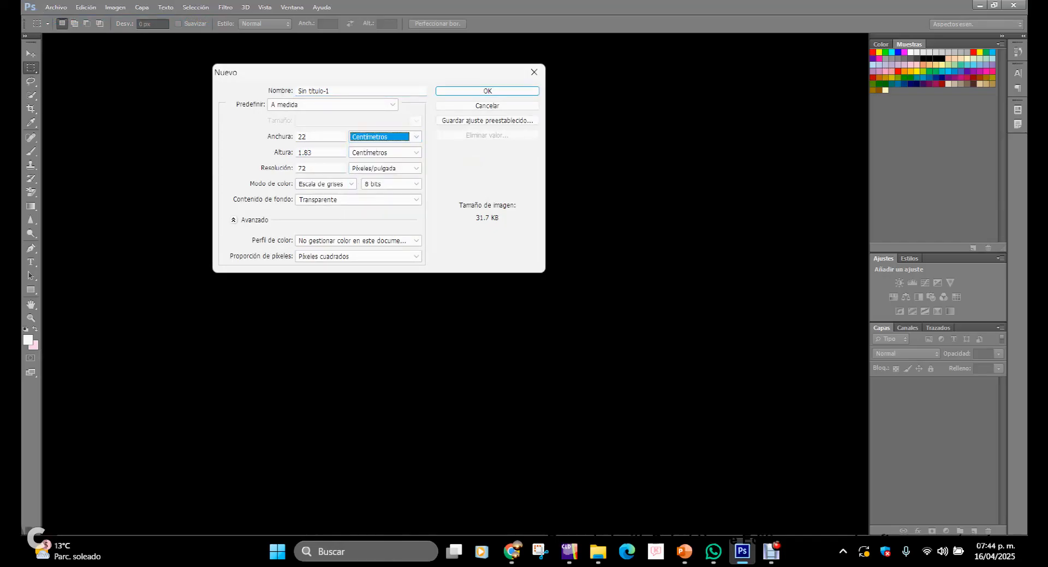
Step: Set the new document's height to 8 cm and its resolution to 300 pixels per inch
{"action": "left_click", "coordinate": [308, 153]}
{"action": "double_click", "coordinate": [308, 152]}
{"action": "type", "text": "8"}
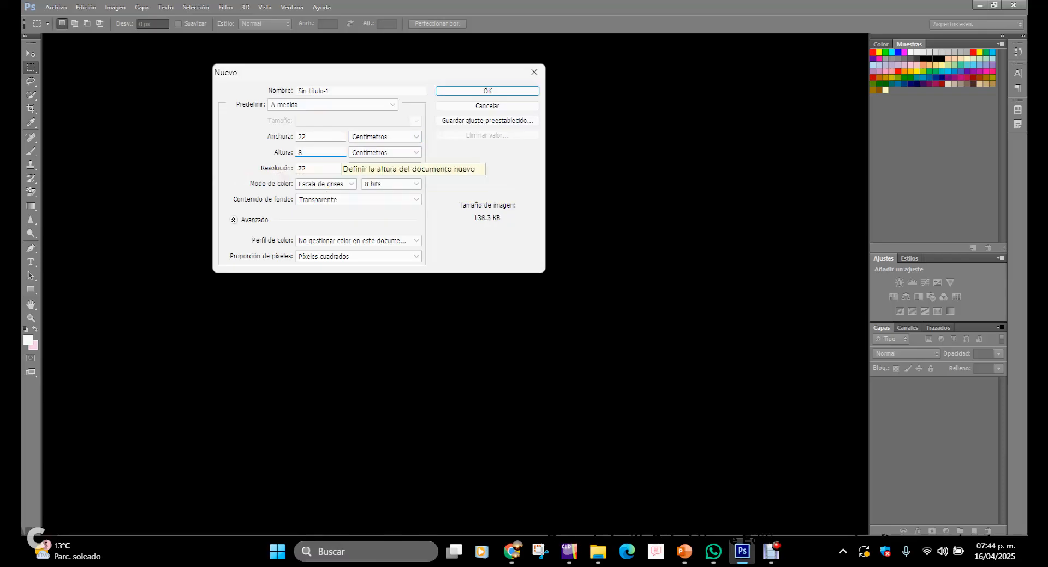
{"action": "key", "text": "Tab"}
{"action": "type", "text": "300"}
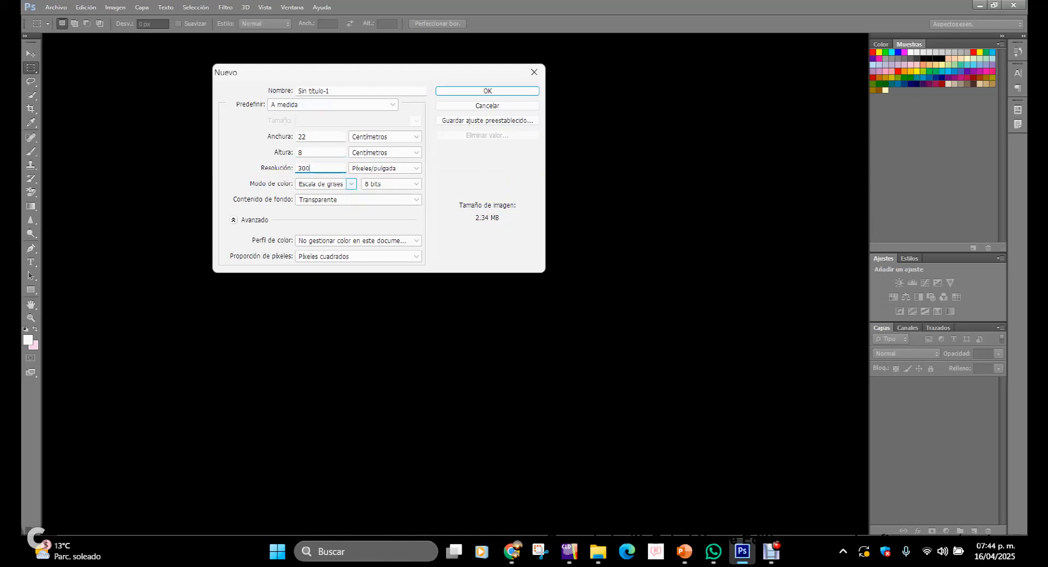
Step: Switch the colour mode to Color RGB and create the document named step3
{"action": "left_click", "coordinate": [352, 184]}
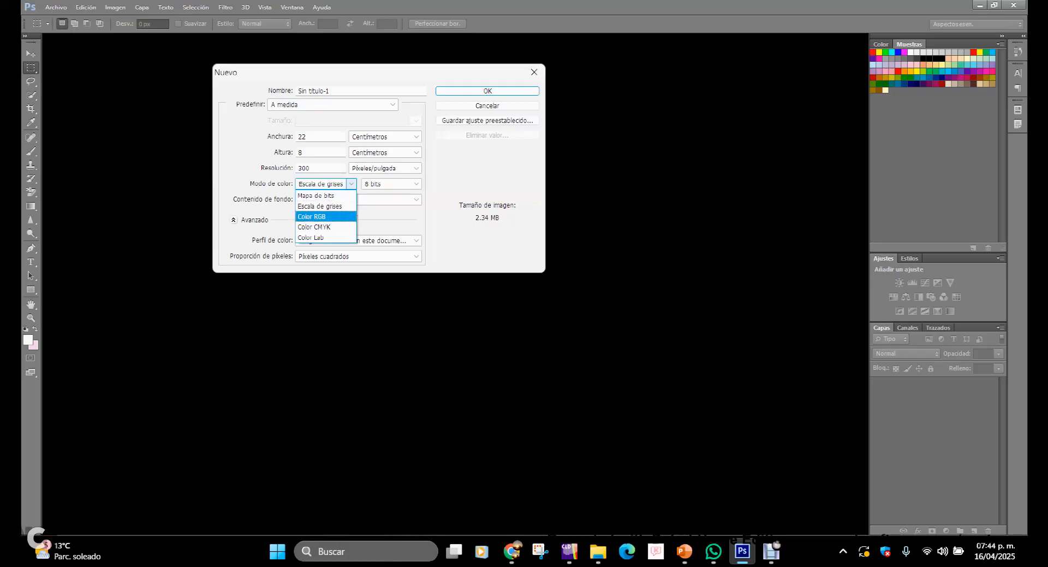
{"action": "left_click", "coordinate": [325, 216]}
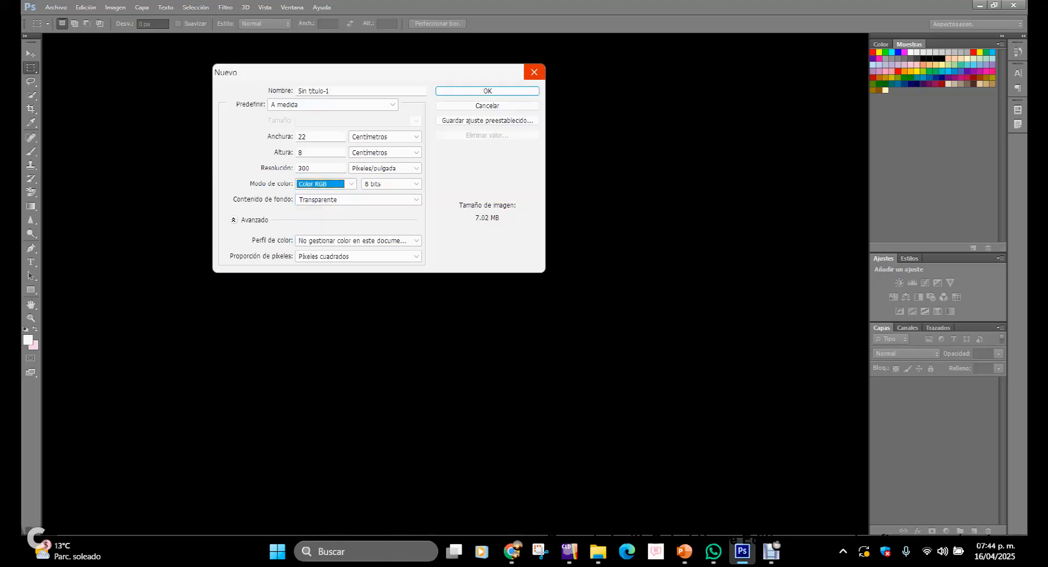
{"action": "left_click_drag", "start_coordinate": [334, 91], "coordinate": [295, 91]}
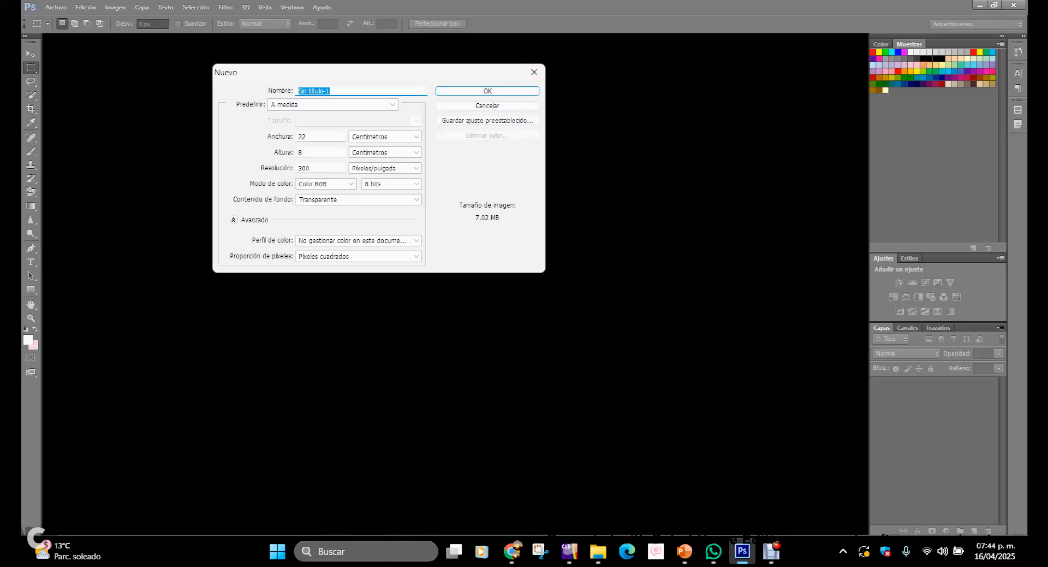
{"action": "type", "text": "step3"}
{"action": "left_click", "coordinate": [482, 91]}
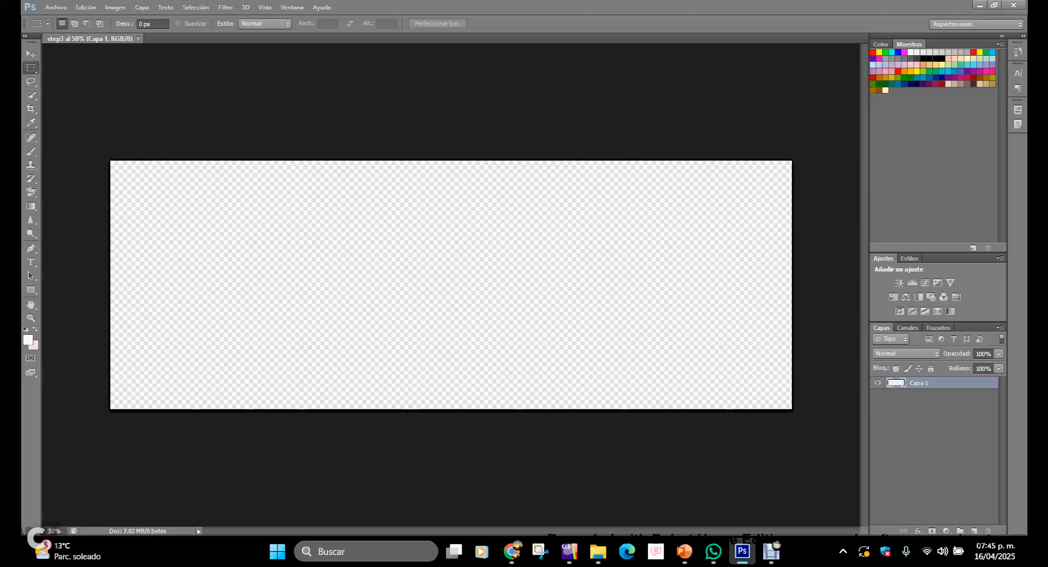
Step: Open the image step3.jpg from the Figures folder
{"action": "key", "text": "alt"}
{"action": "left_click", "coordinate": [55, 8]}
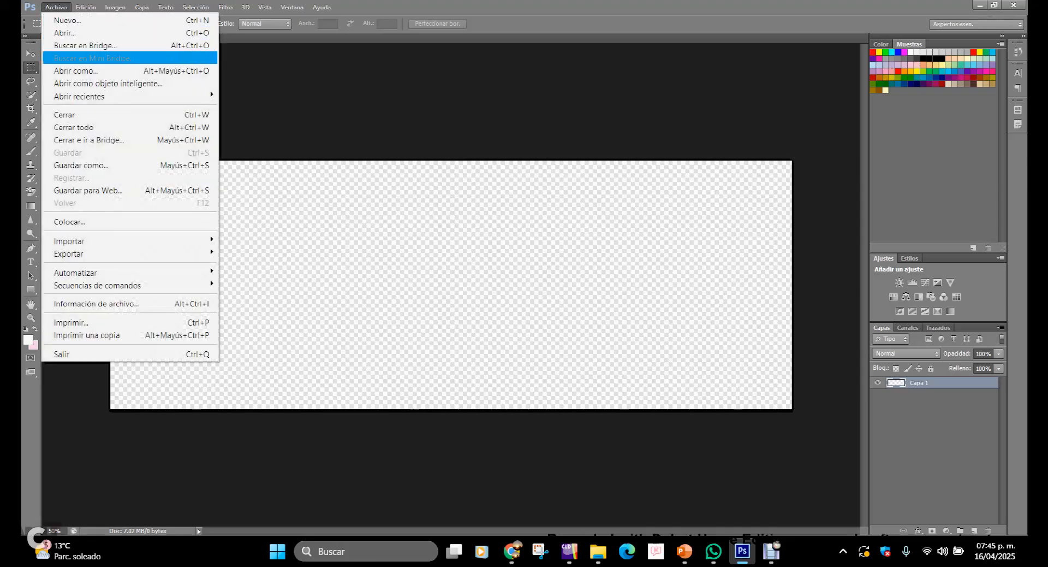
{"action": "left_click", "coordinate": [65, 33]}
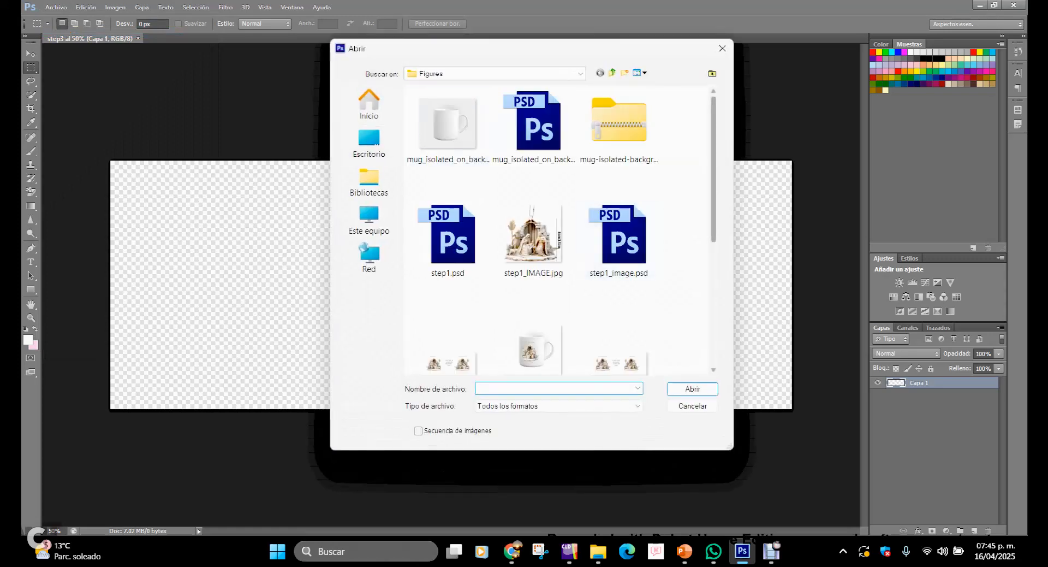
{"action": "scroll", "coordinate": [562, 229], "scroll_direction": "down", "scroll_amount": 5}
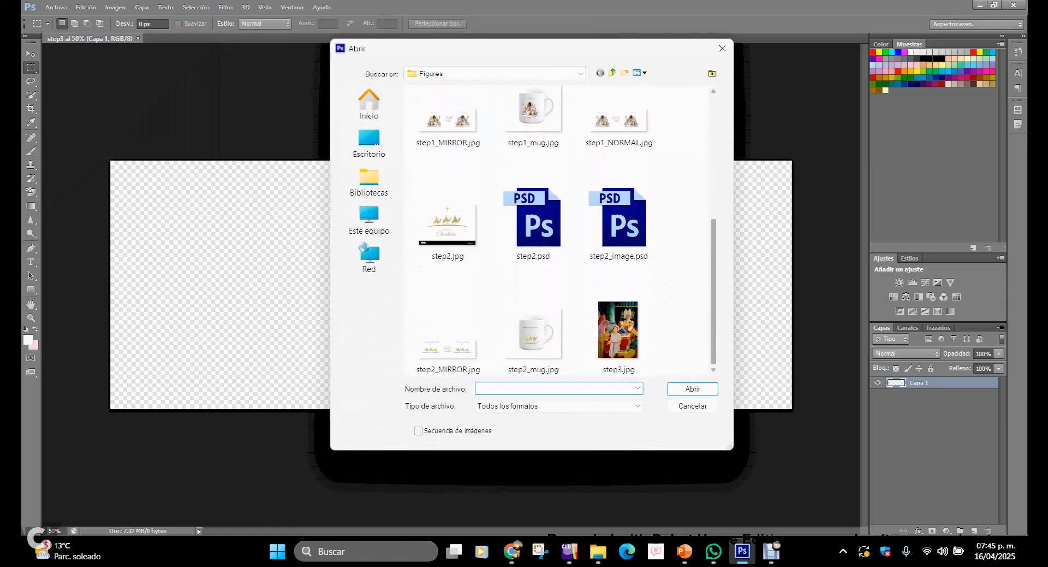
{"action": "left_click", "coordinate": [618, 336]}
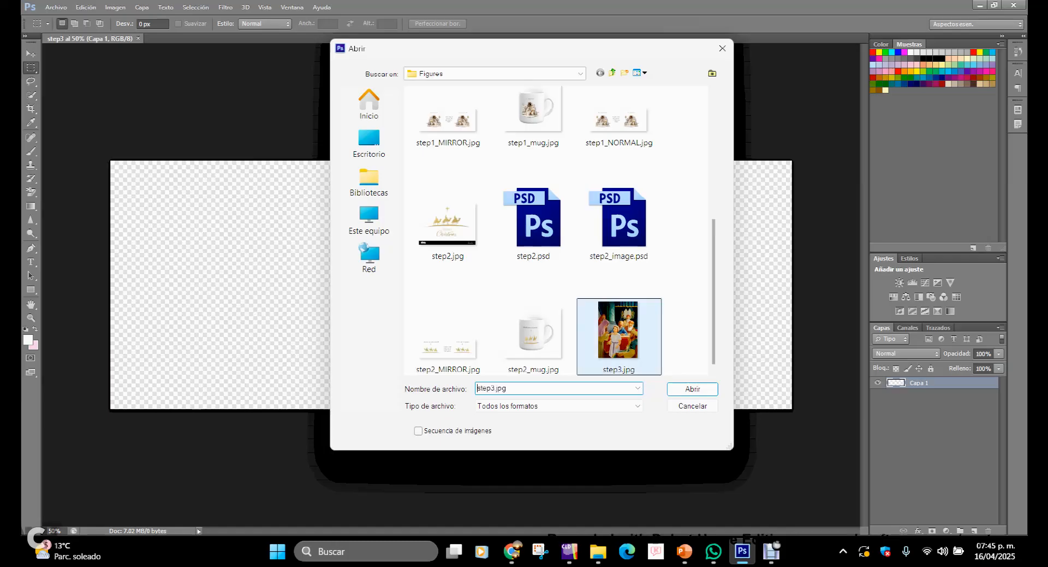
{"action": "left_click", "coordinate": [692, 388]}
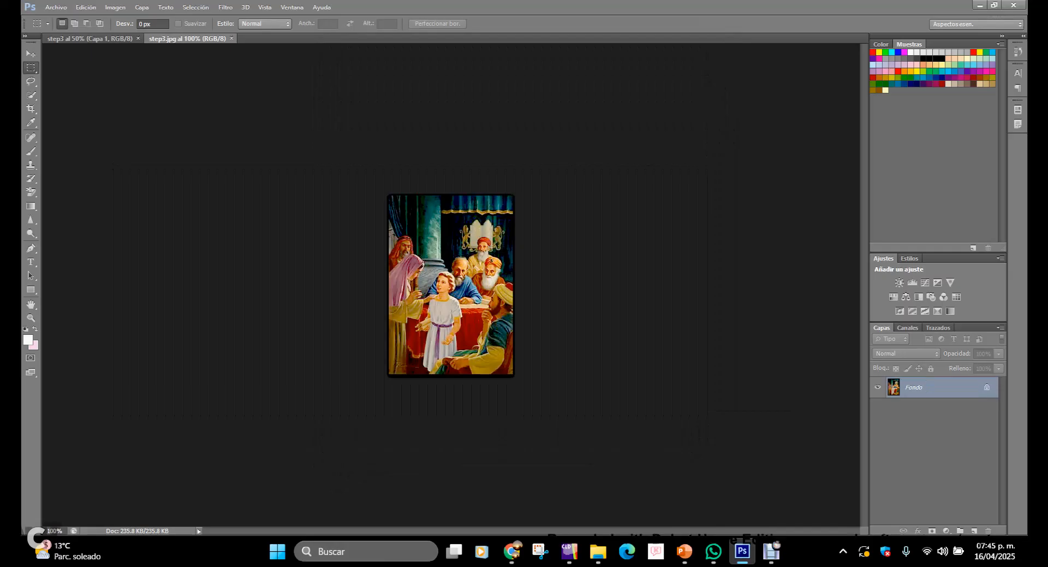
Step: Convert the locked background layer of step3.jpg into a regular editable layer
{"action": "double_click", "coordinate": [928, 387]}
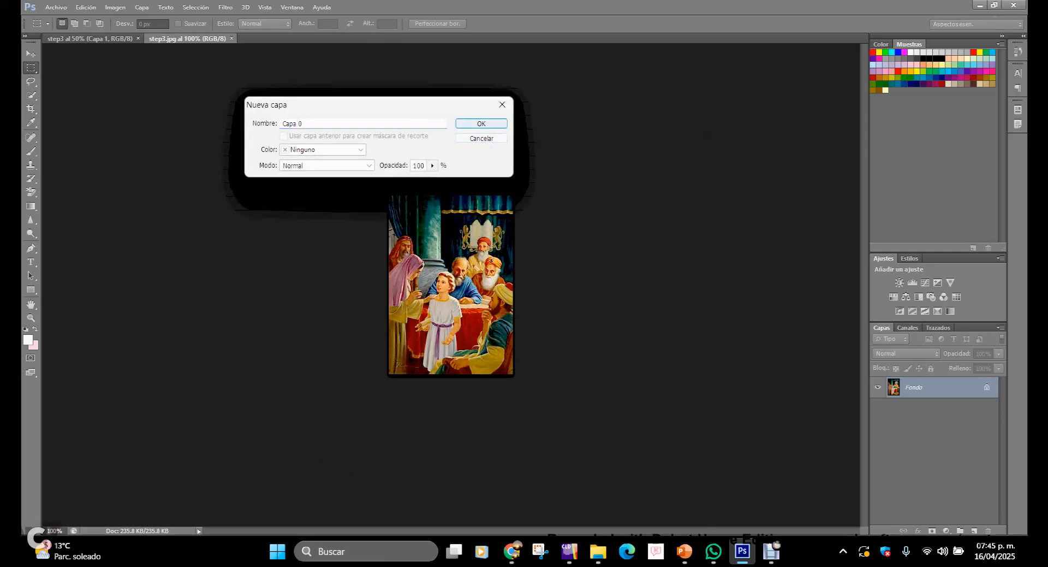
{"action": "key", "text": "Return"}
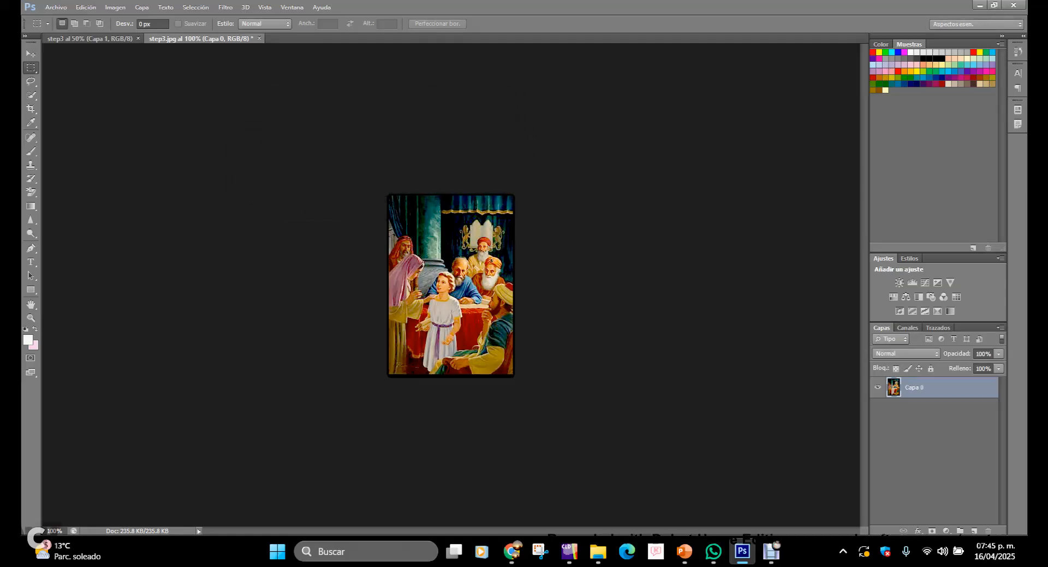
{"action": "double_click", "coordinate": [952, 387]}
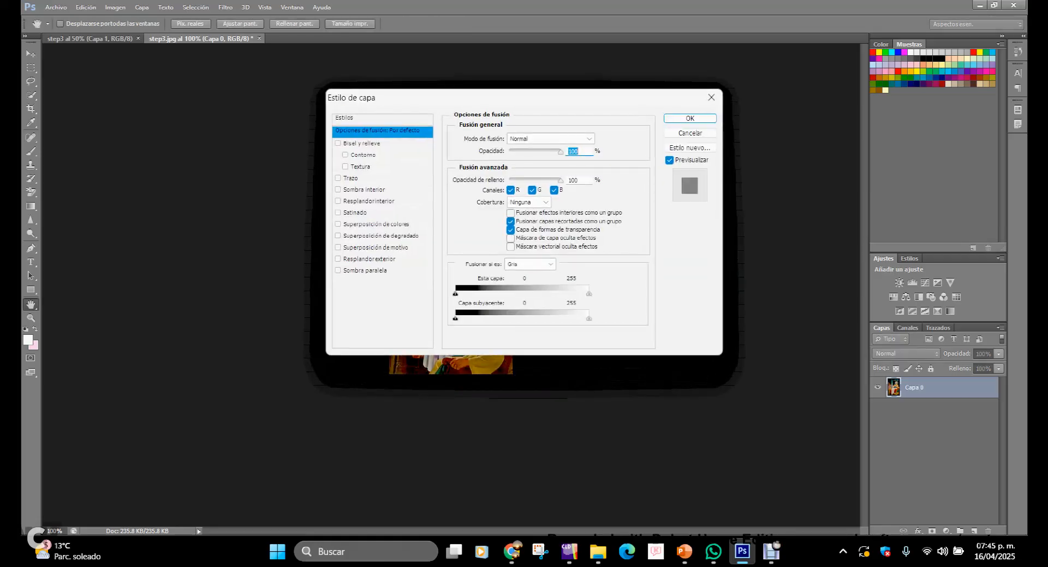
{"action": "left_click", "coordinate": [690, 133]}
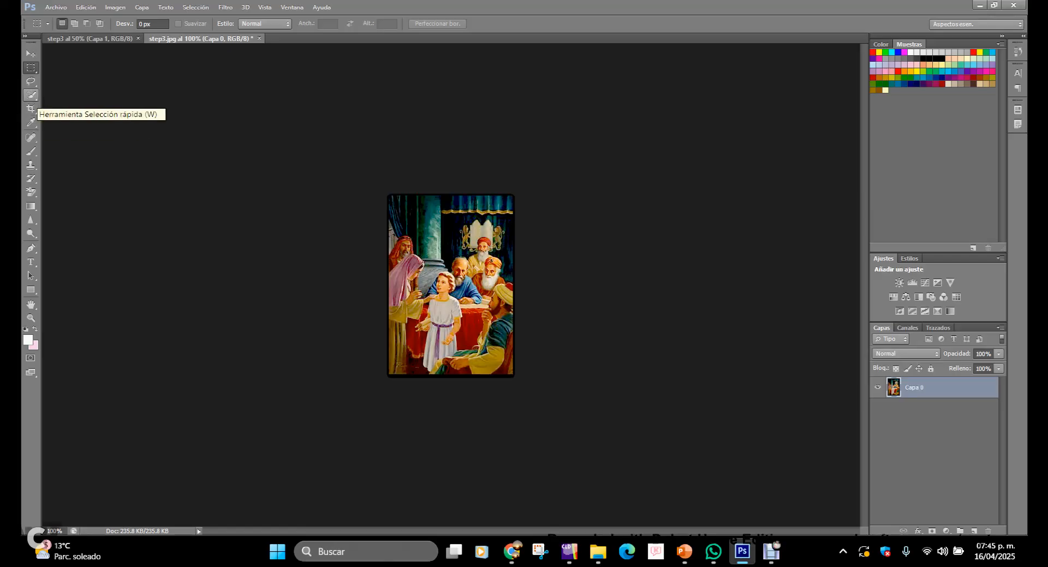
Step: Select the group of people in the painting with the Quick Selection tool
{"action": "left_click", "coordinate": [31, 94]}
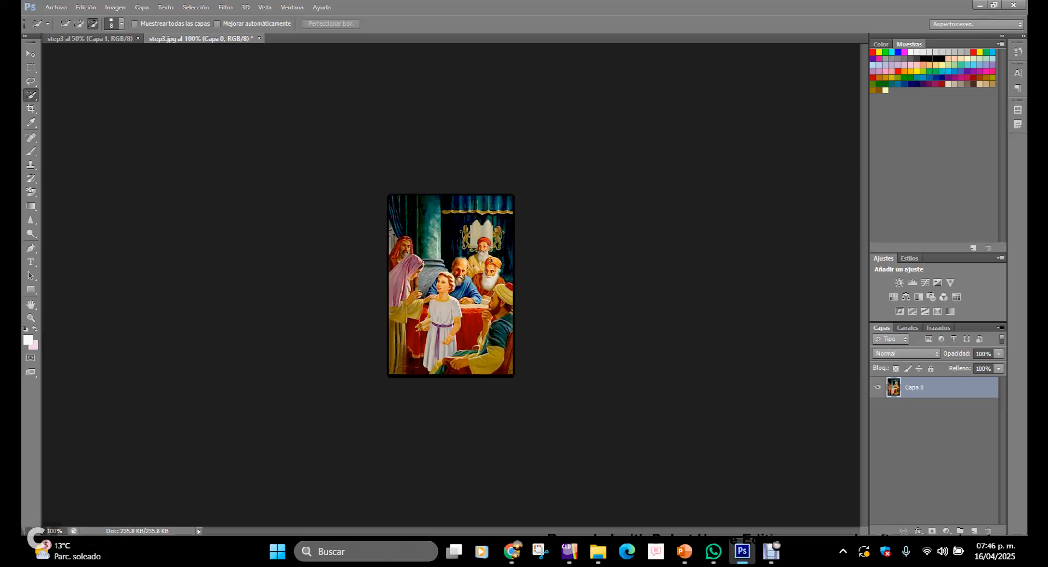
{"action": "double_click", "coordinate": [55, 531]}
{"action": "type", "text": "200"}
{"action": "key", "text": "Return"}
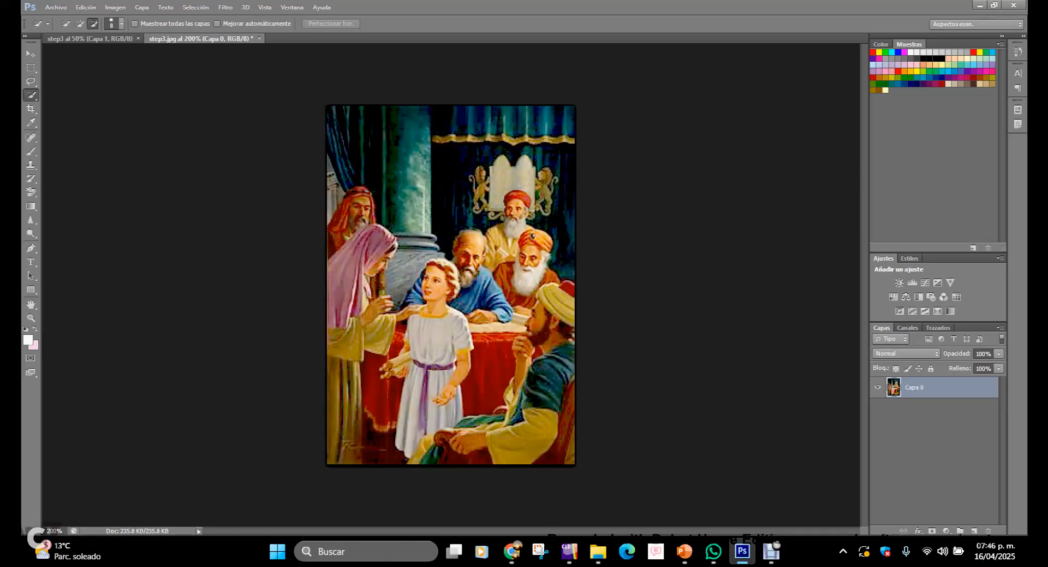
{"action": "left_click", "coordinate": [417, 365]}
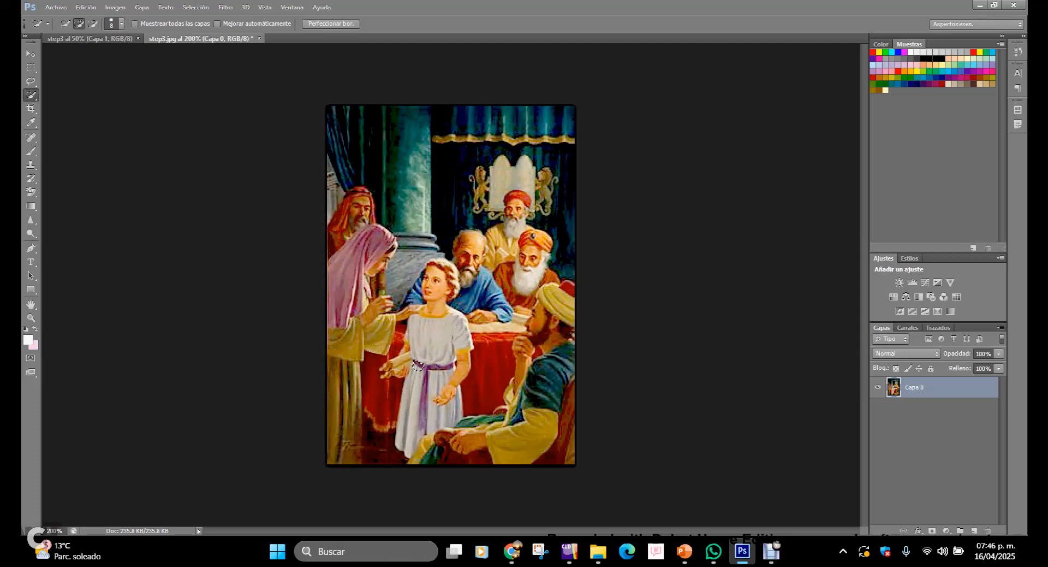
{"action": "mouse_move", "coordinate": [468, 324]}
{"action": "left_mouse_down"}
{"action": "mouse_move", "coordinate": [426, 327]}
{"action": "mouse_move", "coordinate": [450, 273]}
{"action": "mouse_move", "coordinate": [401, 324]}
{"action": "mouse_move", "coordinate": [368, 319]}
{"action": "mouse_move", "coordinate": [349, 188]}
{"action": "left_mouse_up"}
{"action": "mouse_move", "coordinate": [347, 333]}
{"action": "left_mouse_down"}
{"action": "mouse_move", "coordinate": [377, 418]}
{"action": "mouse_move", "coordinate": [415, 403]}
{"action": "mouse_move", "coordinate": [543, 398]}
{"action": "mouse_move", "coordinate": [552, 316]}
{"action": "mouse_move", "coordinate": [513, 251]}
{"action": "left_mouse_up"}
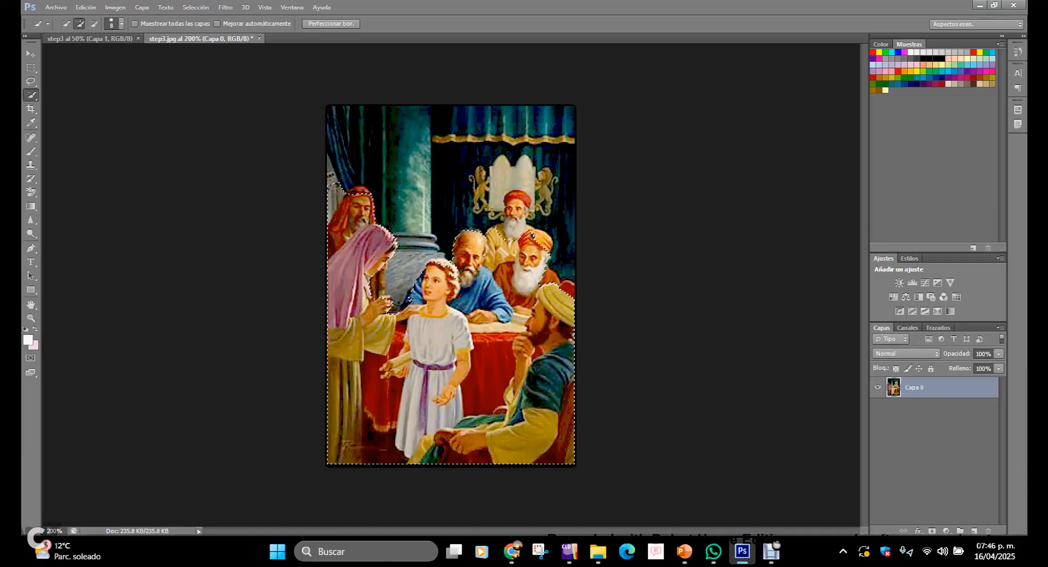
{"action": "left_click", "coordinate": [516, 200]}
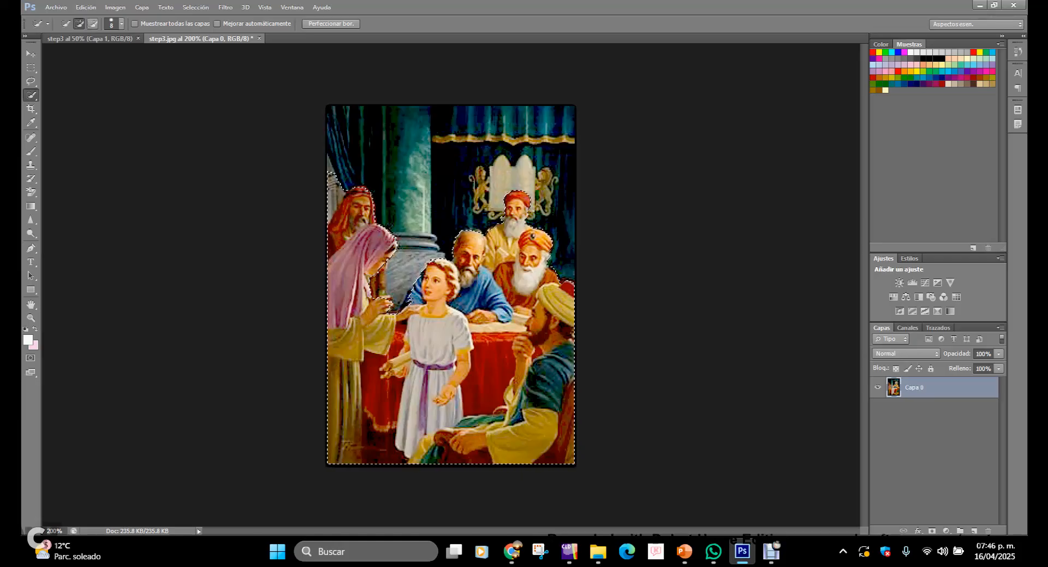
Step: Adjust the selection around the figures and add a layer mask to hide the background
{"action": "key", "text": "alt"}
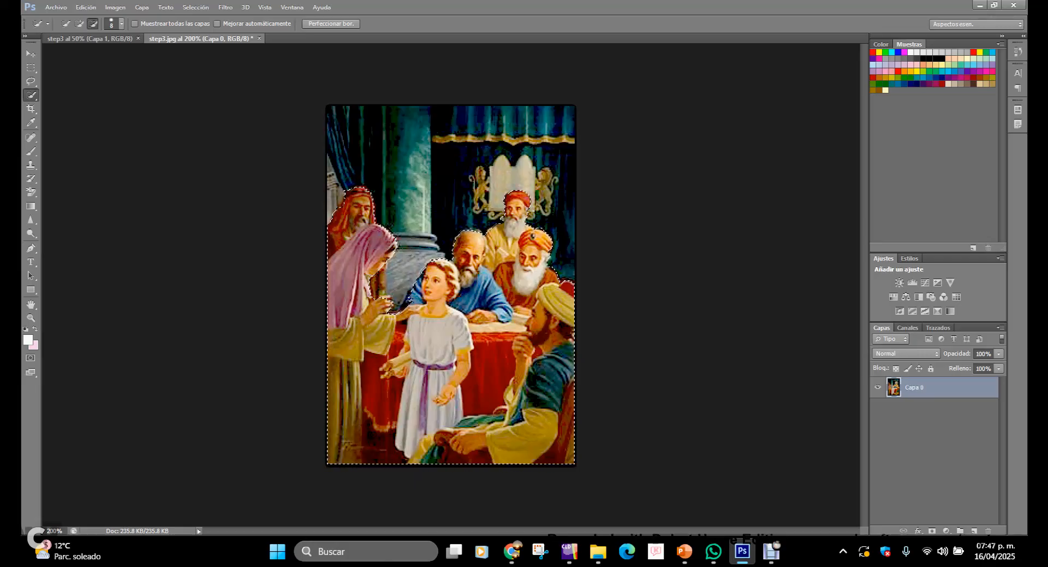
{"action": "left_click", "coordinate": [79, 23]}
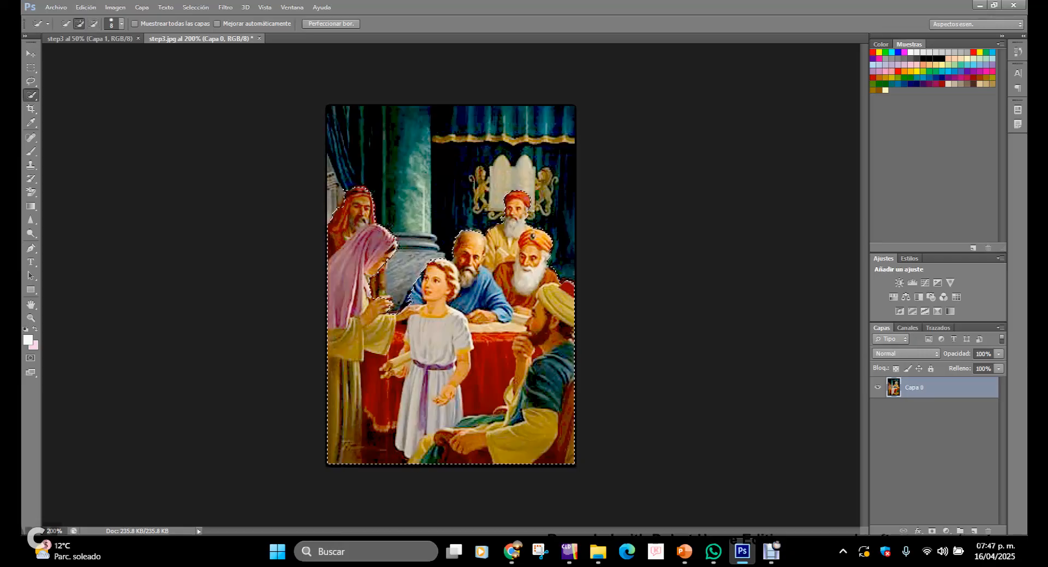
{"action": "left_click", "coordinate": [405, 276]}
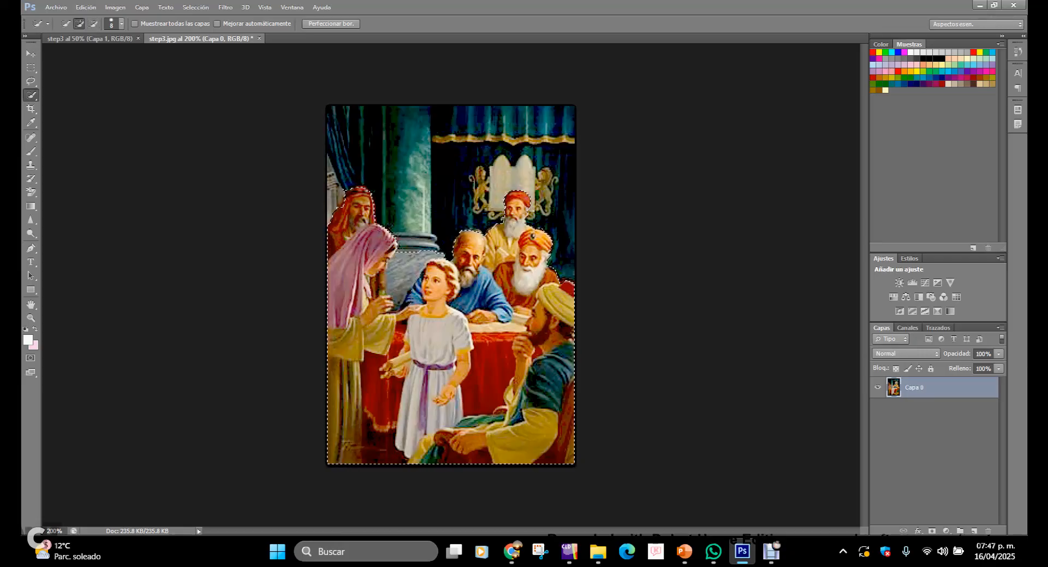
{"action": "left_click", "coordinate": [92, 24]}
{"action": "left_click", "coordinate": [79, 24]}
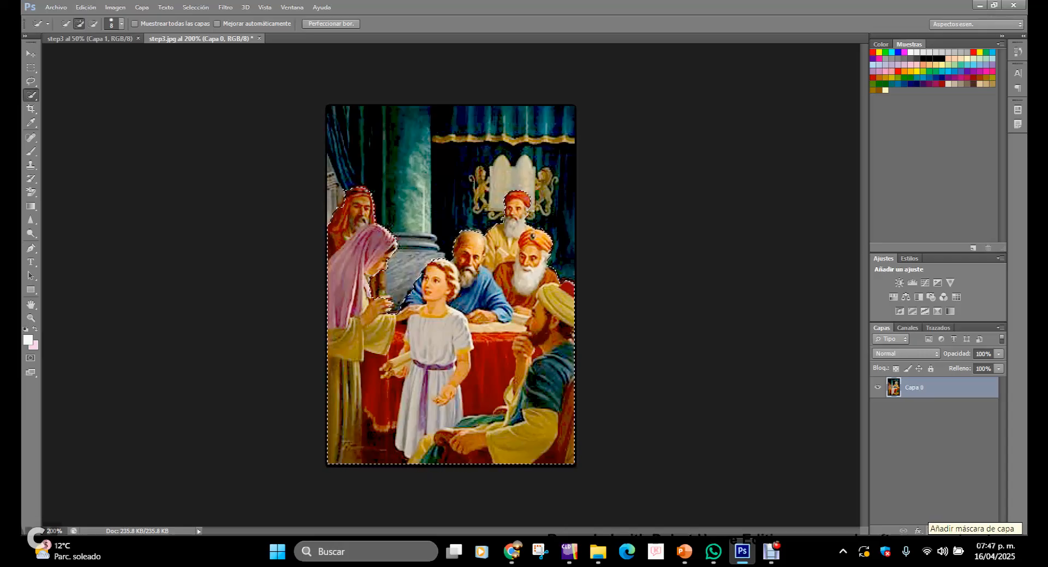
{"action": "left_click", "coordinate": [932, 530]}
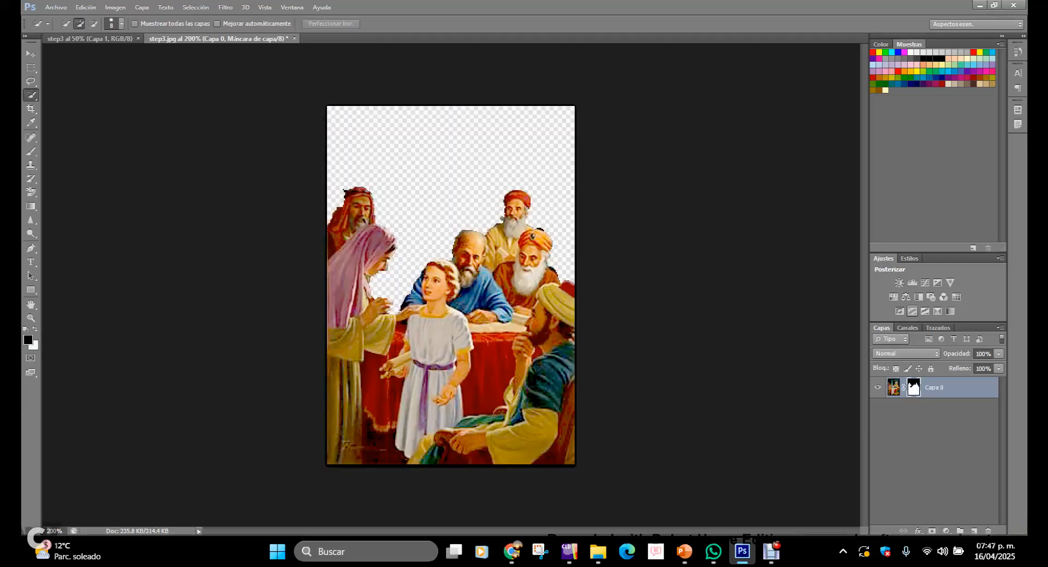
{"action": "right_click", "coordinate": [958, 387]}
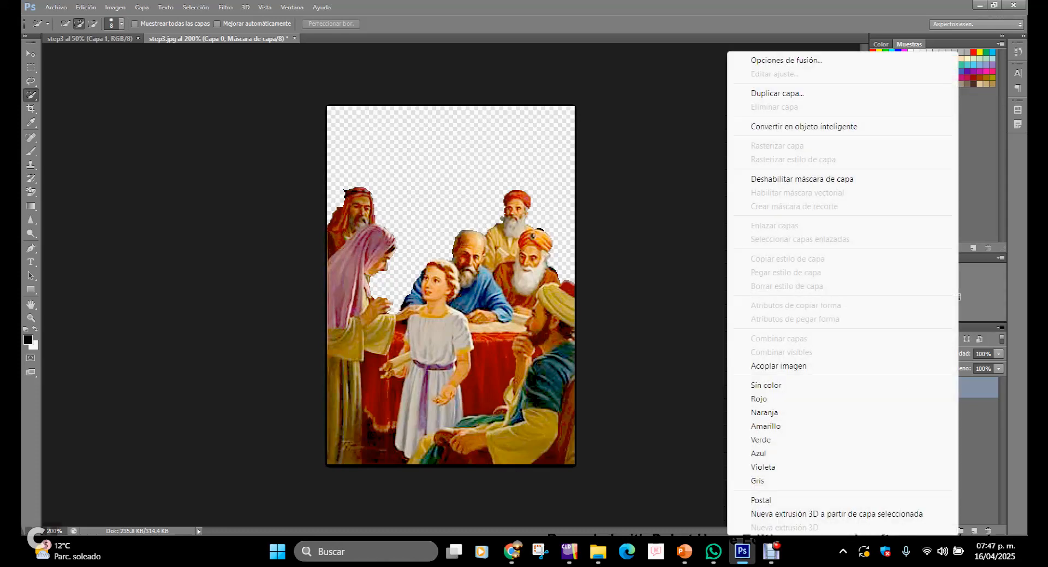
{"action": "key", "text": "Escape"}
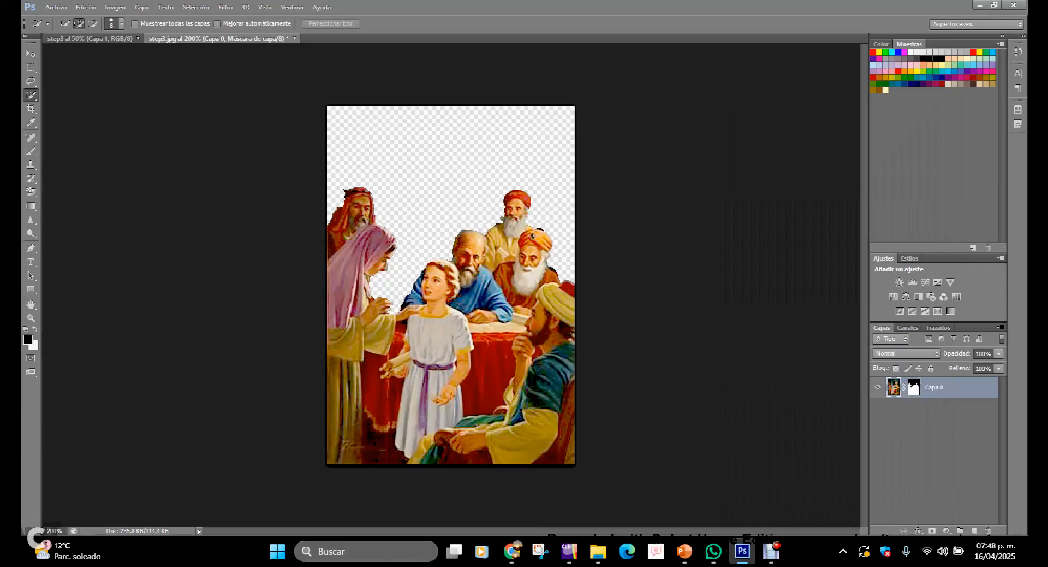
{"action": "left_click", "coordinate": [894, 387]}
{"action": "left_click", "coordinate": [913, 387]}
{"action": "left_click", "coordinate": [894, 387]}
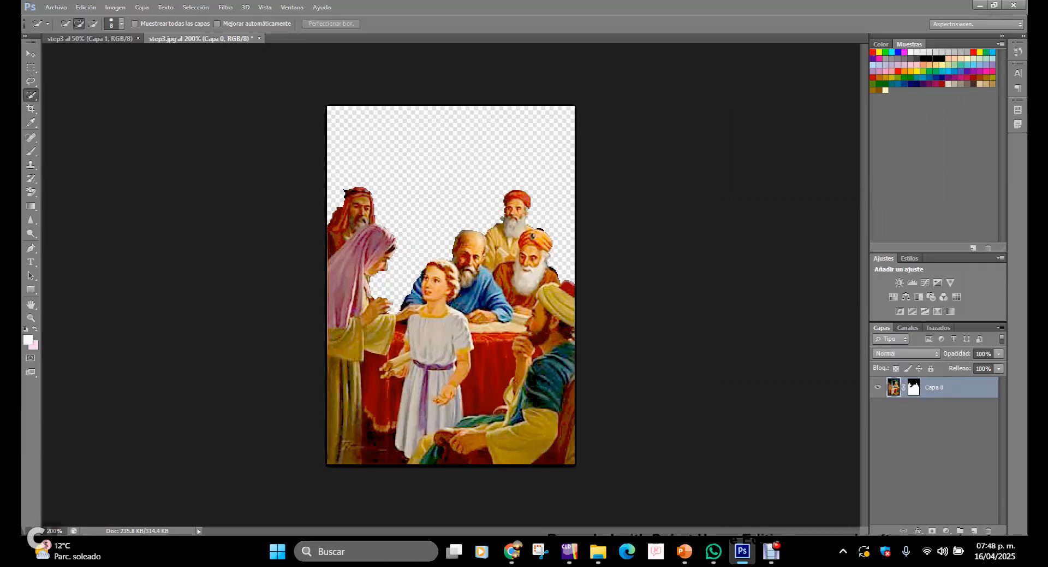
{"action": "right_click", "coordinate": [951, 387]}
{"action": "key", "text": "Escape"}
Step: Apply the layer mask on the figures layer of step3.jpg permanently
{"action": "left_click", "coordinate": [913, 387]}
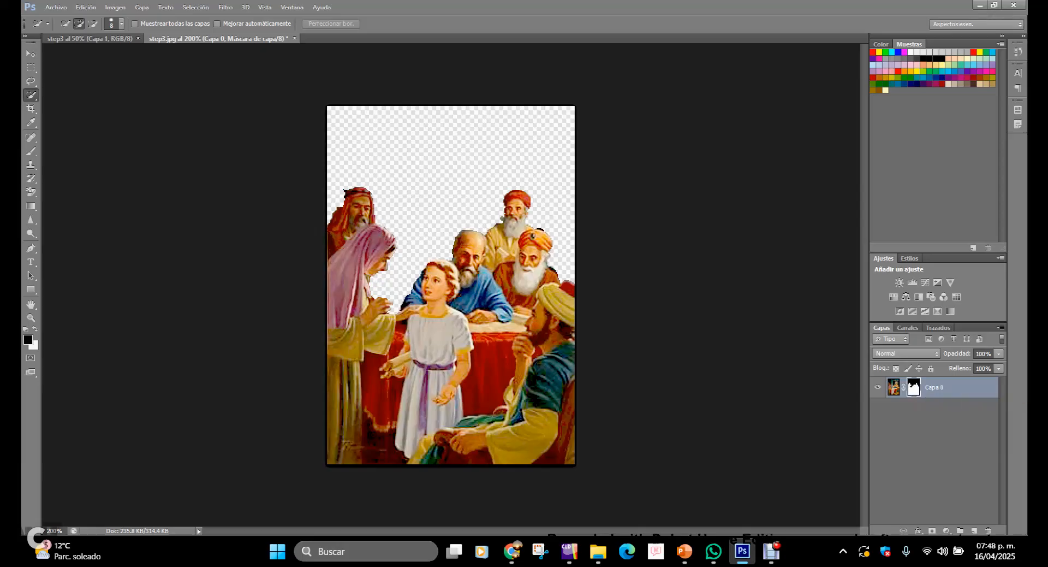
{"action": "right_click", "coordinate": [913, 387]}
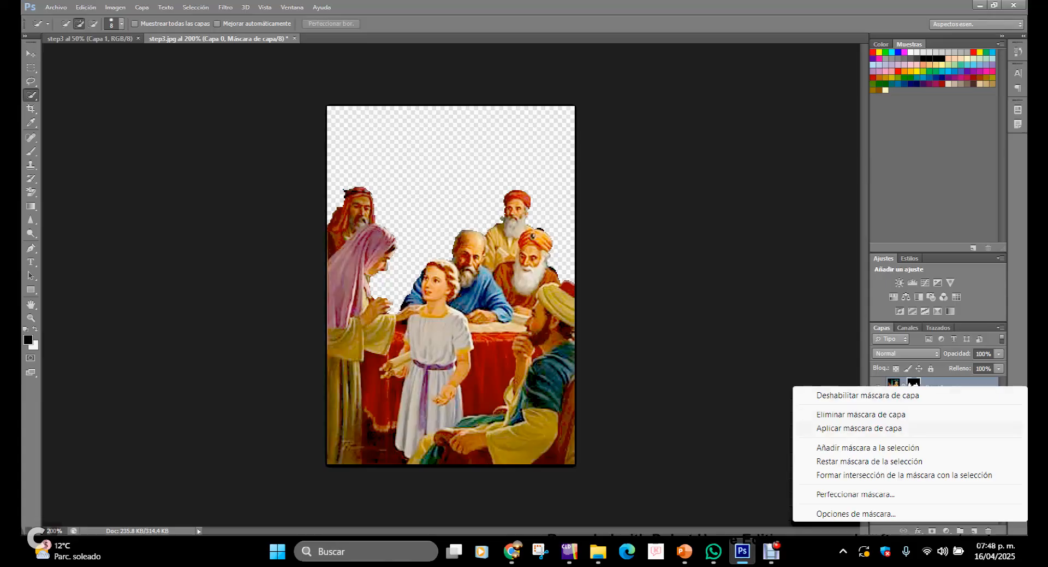
{"action": "left_click", "coordinate": [858, 428]}
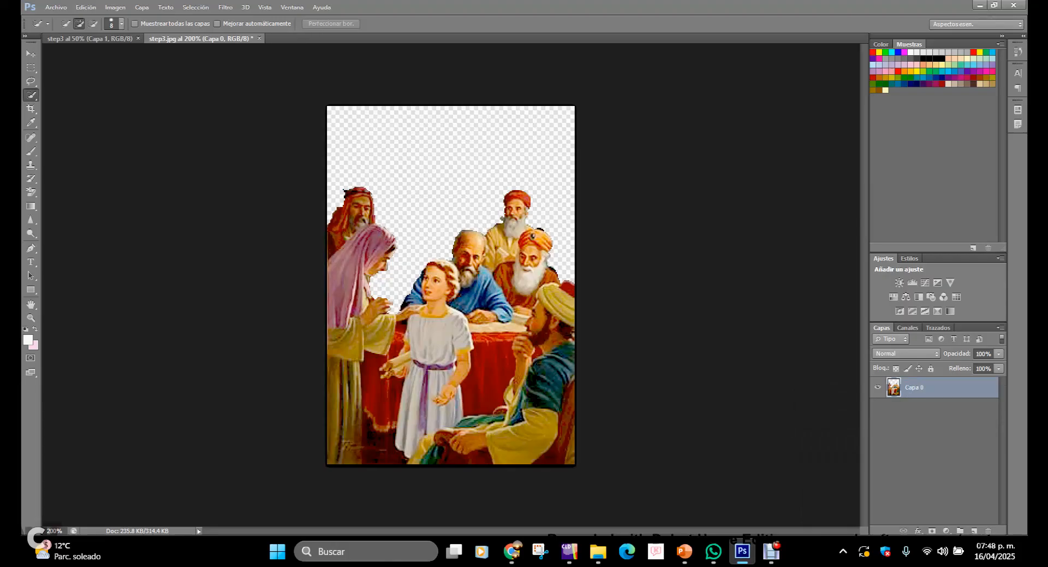
Step: Try to paste the cut-out figures into the step3 document, undoing each attempt
{"action": "key", "text": "v"}
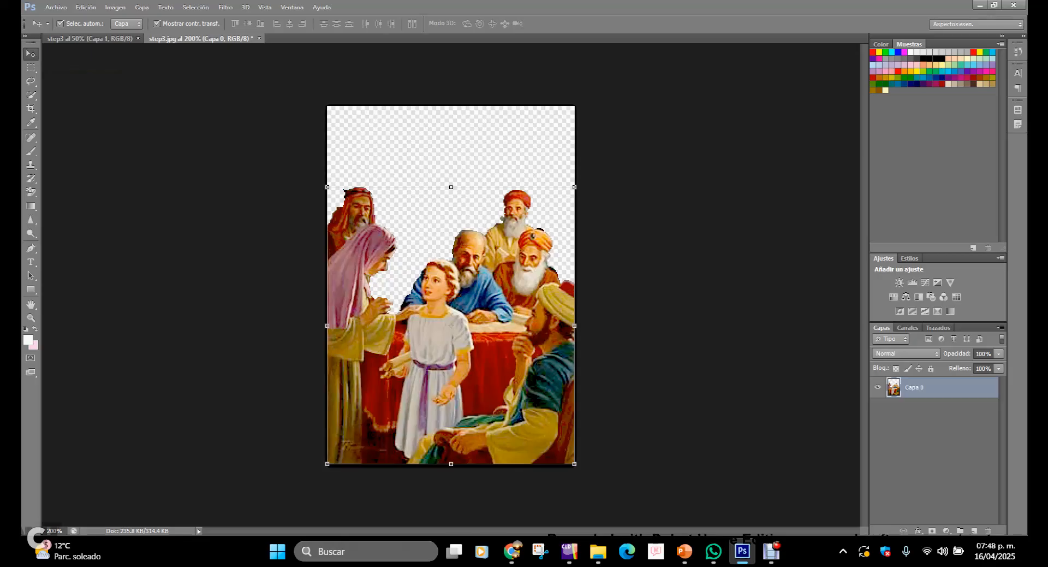
{"action": "left_click", "coordinate": [90, 38]}
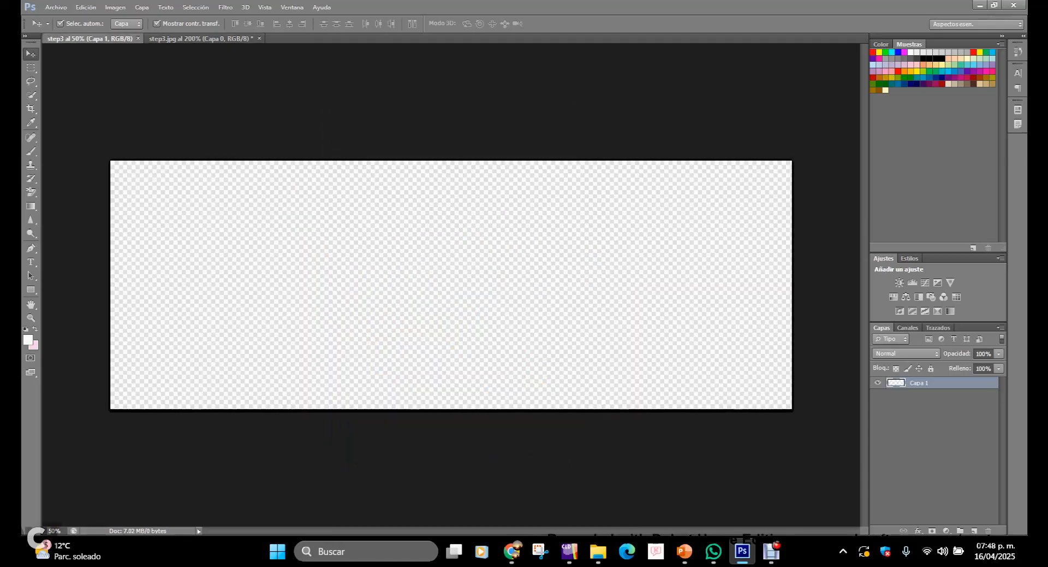
{"action": "key", "text": "ctrl+v"}
{"action": "key", "text": "ctrl+z"}
{"action": "left_click", "coordinate": [201, 38]}
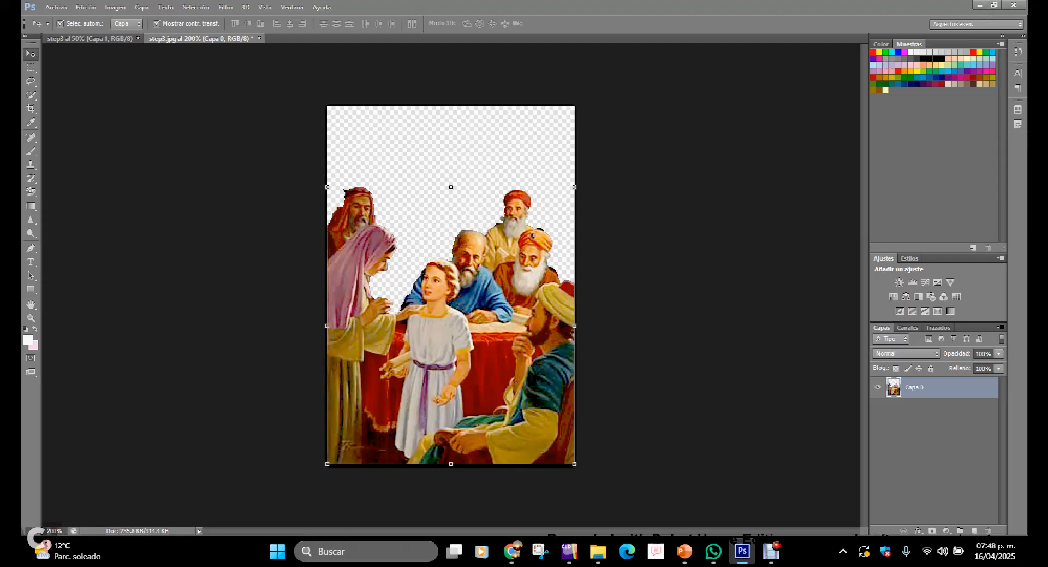
{"action": "left_click", "coordinate": [98, 39]}
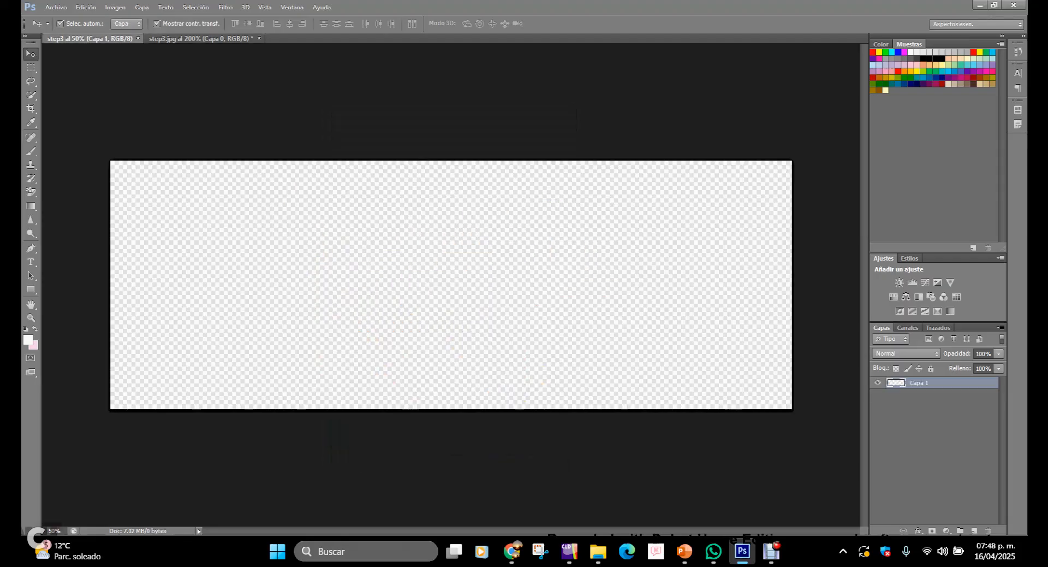
{"action": "key", "text": "ctrl+v"}
{"action": "key", "text": "ctrl+z"}
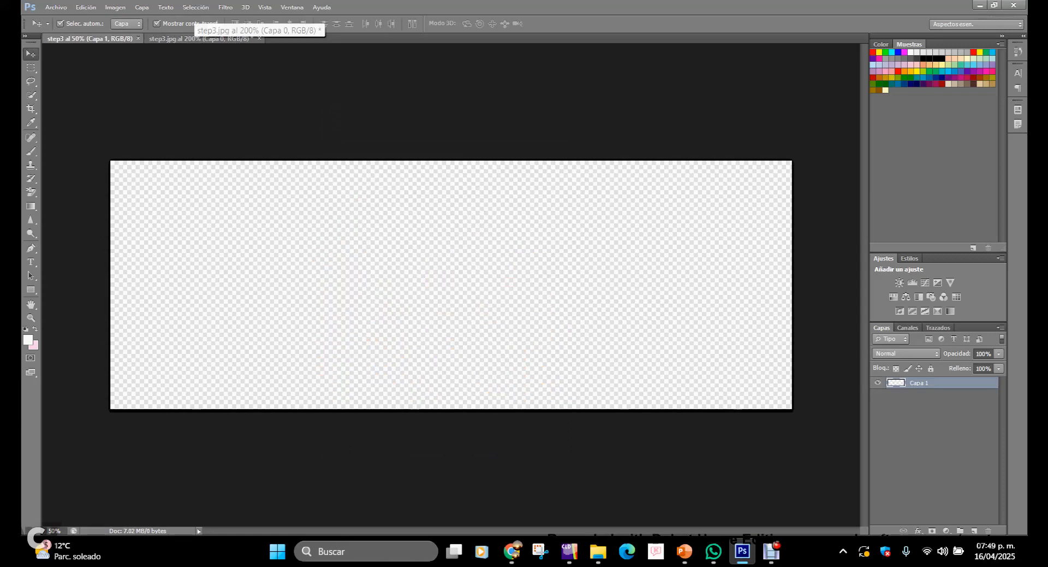
Step: Return to step3.jpg and select the whole cut-out figures layer
{"action": "left_click", "coordinate": [196, 38]}
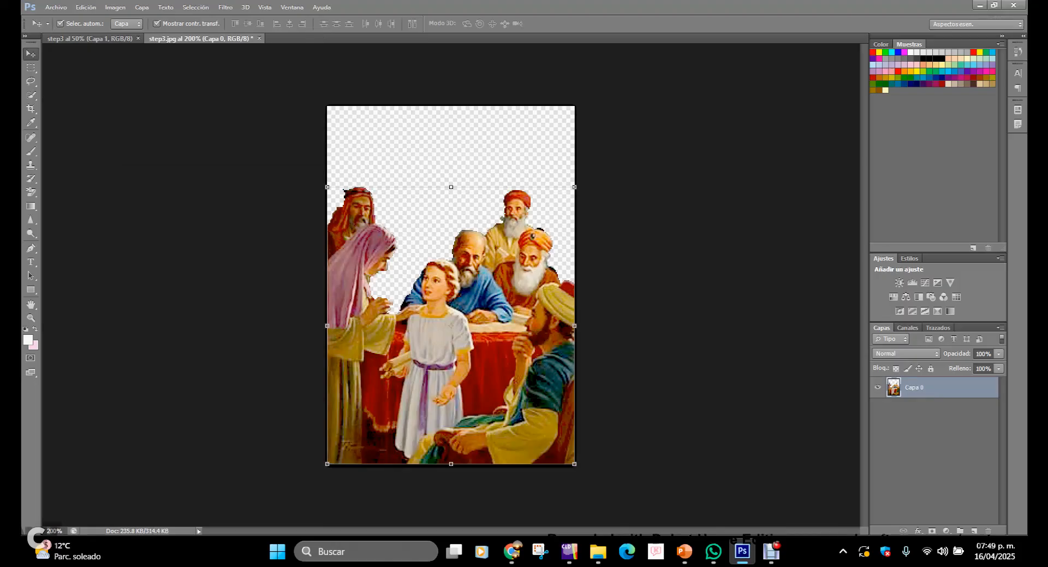
{"action": "right_click", "coordinate": [940, 387]}
{"action": "key", "text": "Escape"}
{"action": "left_click", "coordinate": [195, 7]}
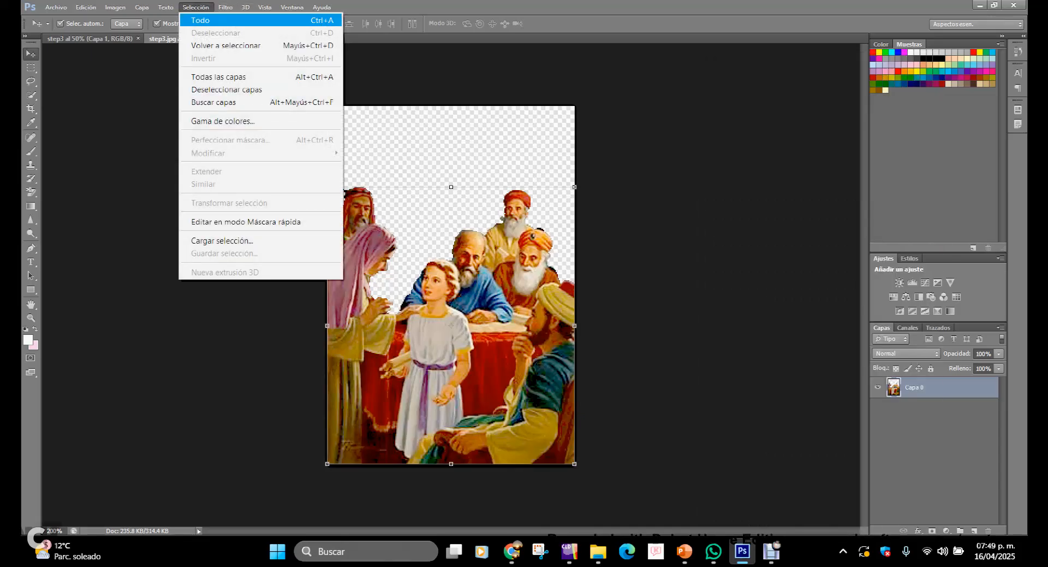
{"action": "left_click", "coordinate": [200, 20]}
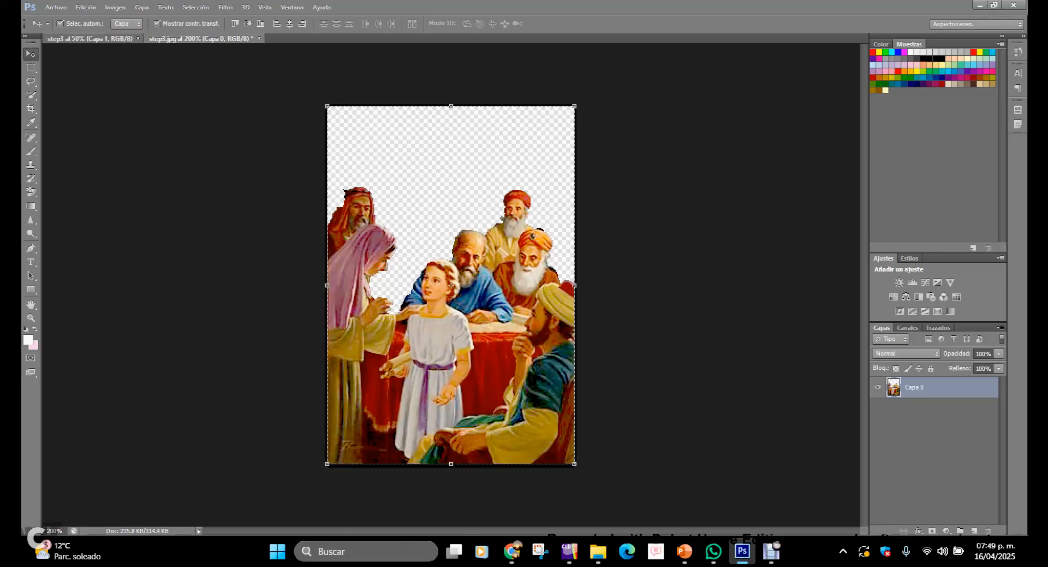
Step: Paste the cut-out figures into the step3 document
{"action": "left_click", "coordinate": [87, 39]}
{"action": "key", "text": "ctrl+v"}
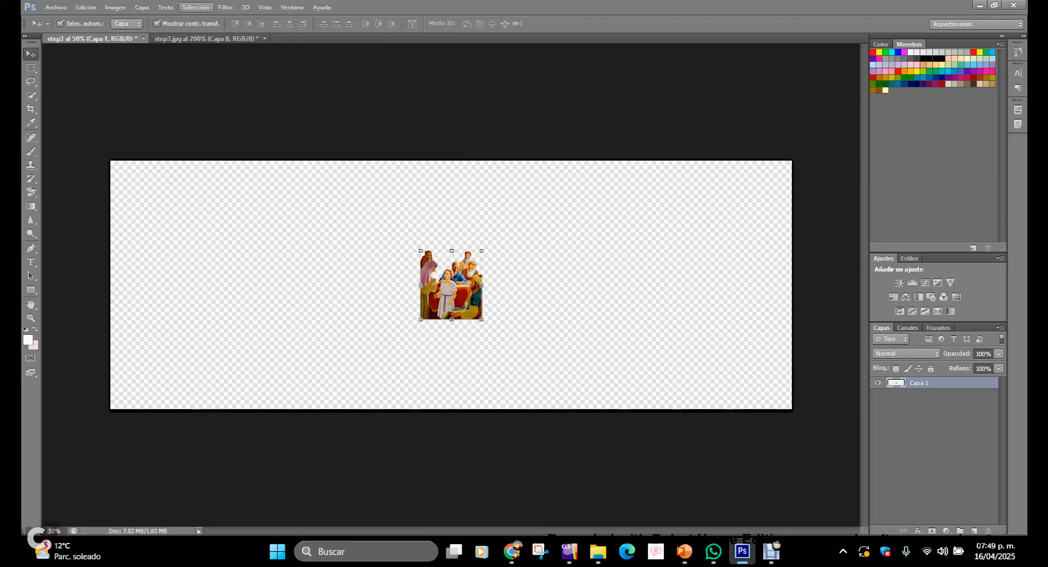
{"action": "left_click", "coordinate": [195, 7]}
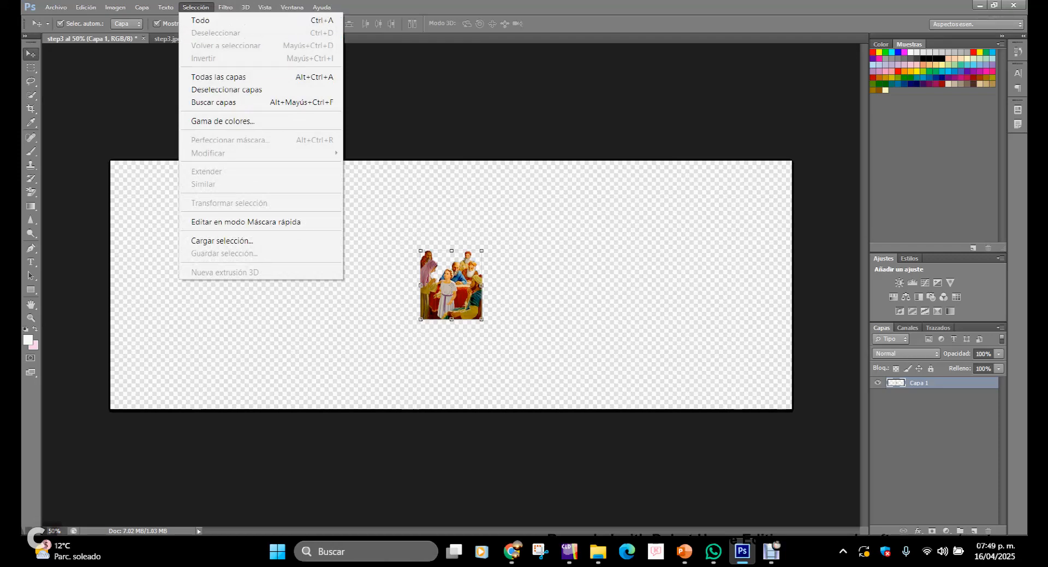
{"action": "key", "text": "Escape"}
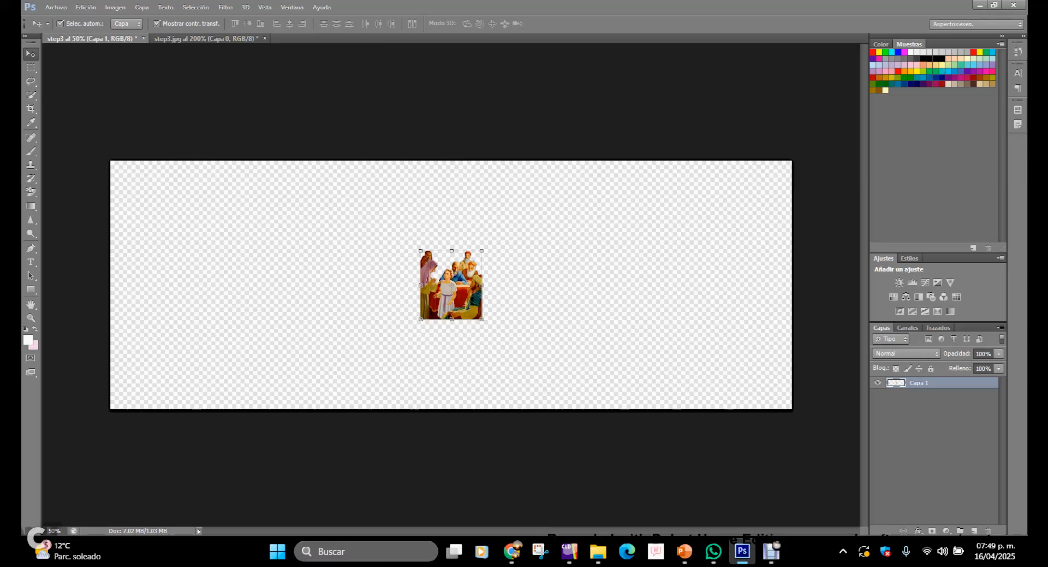
Step: Scale the pasted figures to about 236% width and 202% height, move them toward the canvas's right side, and apply the transform
{"action": "left_click_drag", "start_coordinate": [420, 250], "coordinate": [363, 204]}
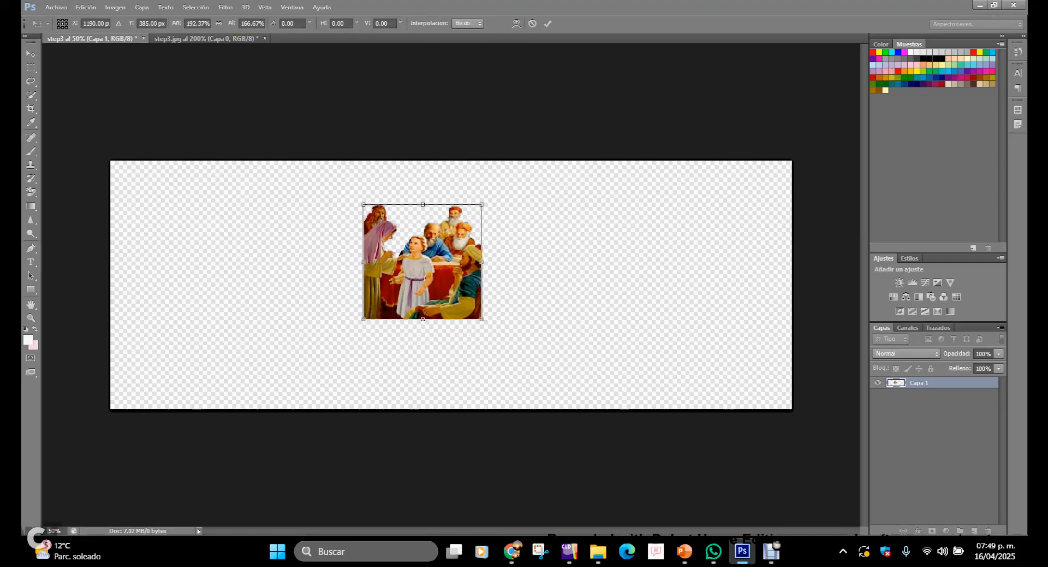
{"action": "left_click_drag", "start_coordinate": [482, 318], "coordinate": [534, 384]}
{"action": "left_click_drag", "start_coordinate": [491, 331], "coordinate": [288, 324]}
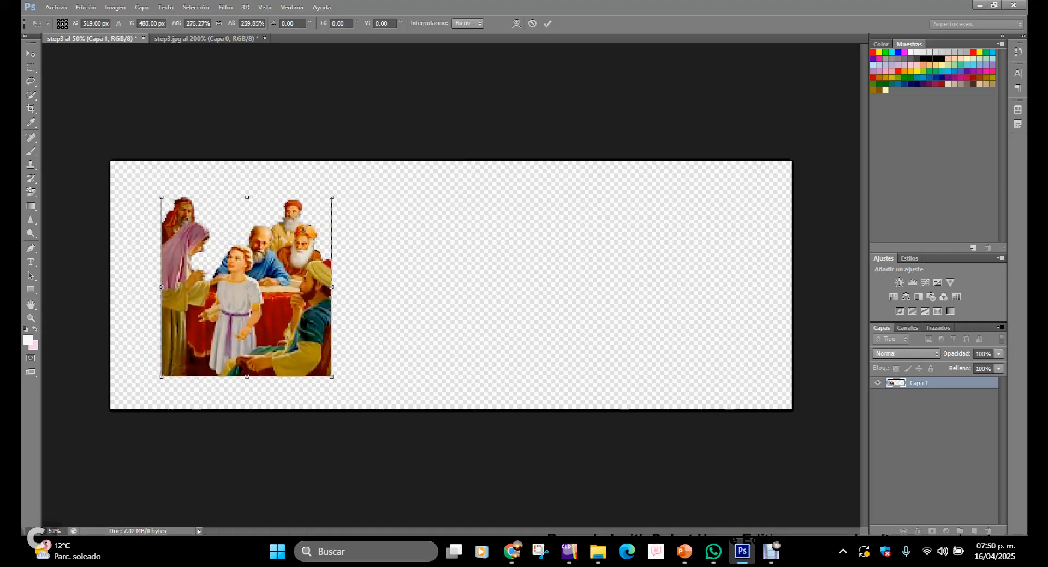
{"action": "left_click_drag", "start_coordinate": [332, 197], "coordinate": [306, 234]}
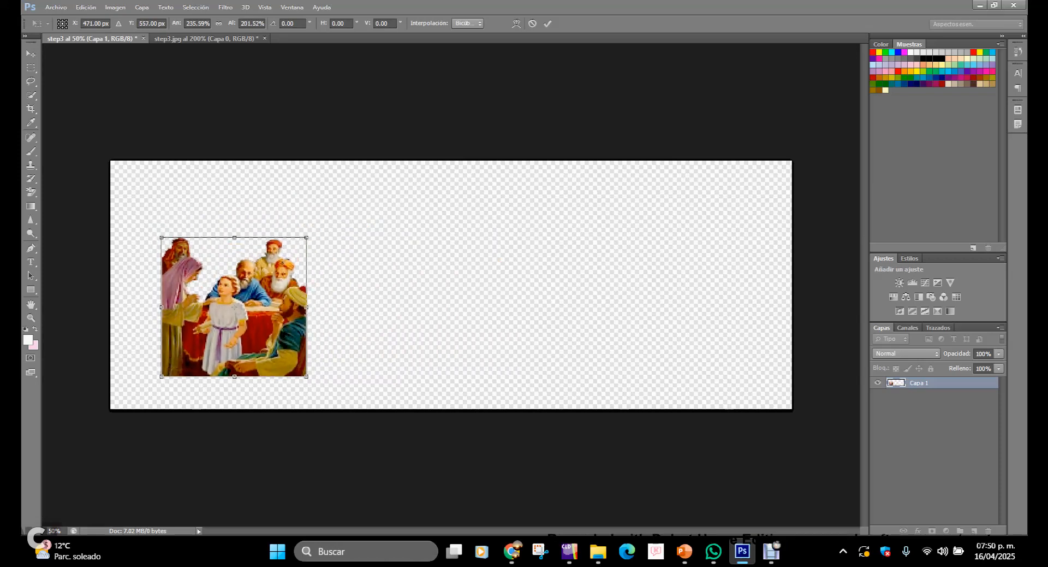
{"action": "left_click_drag", "start_coordinate": [261, 290], "coordinate": [665, 263]}
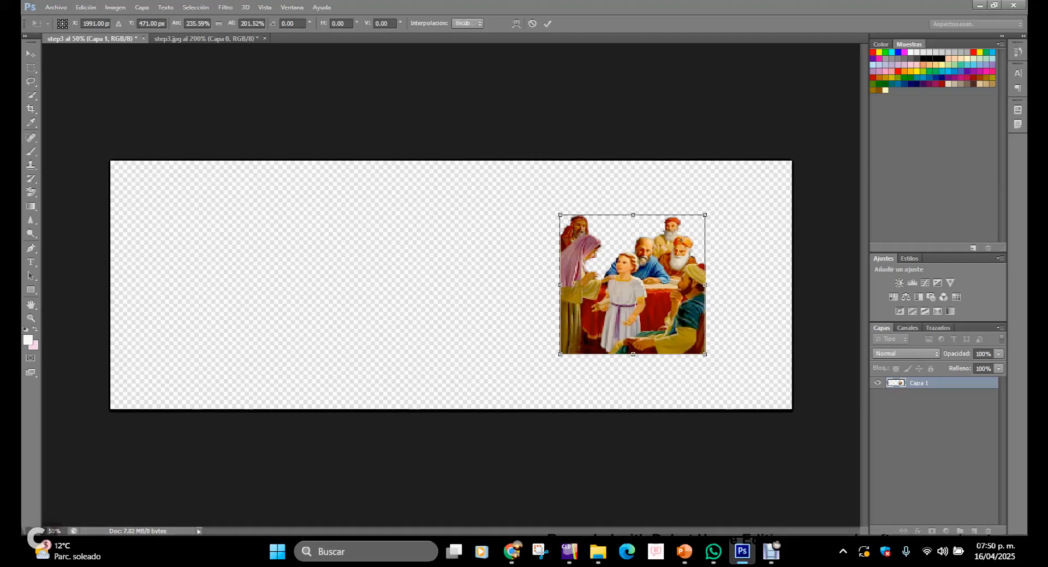
{"action": "left_click", "coordinate": [31, 53]}
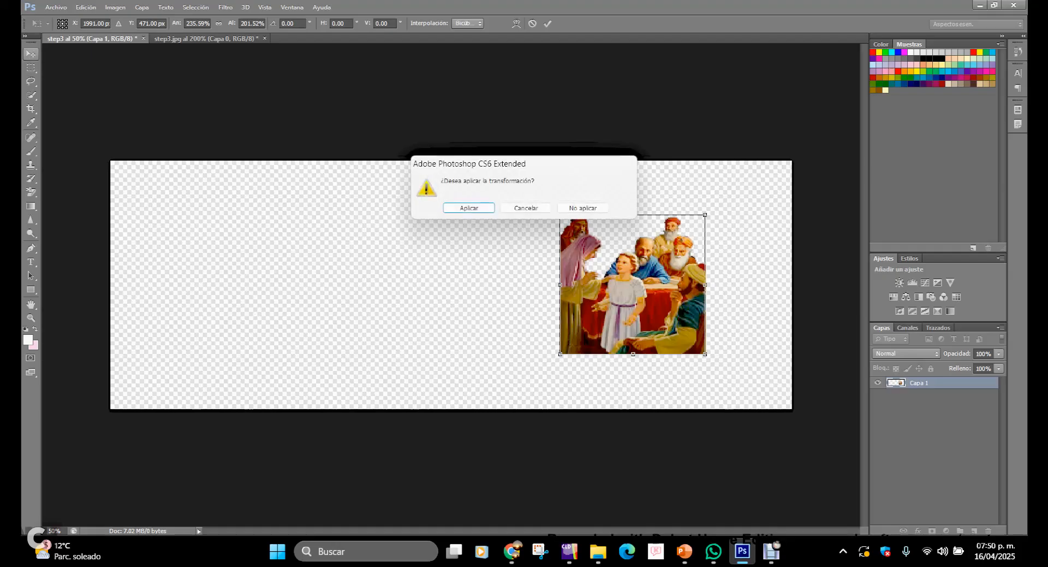
{"action": "left_click", "coordinate": [469, 208]}
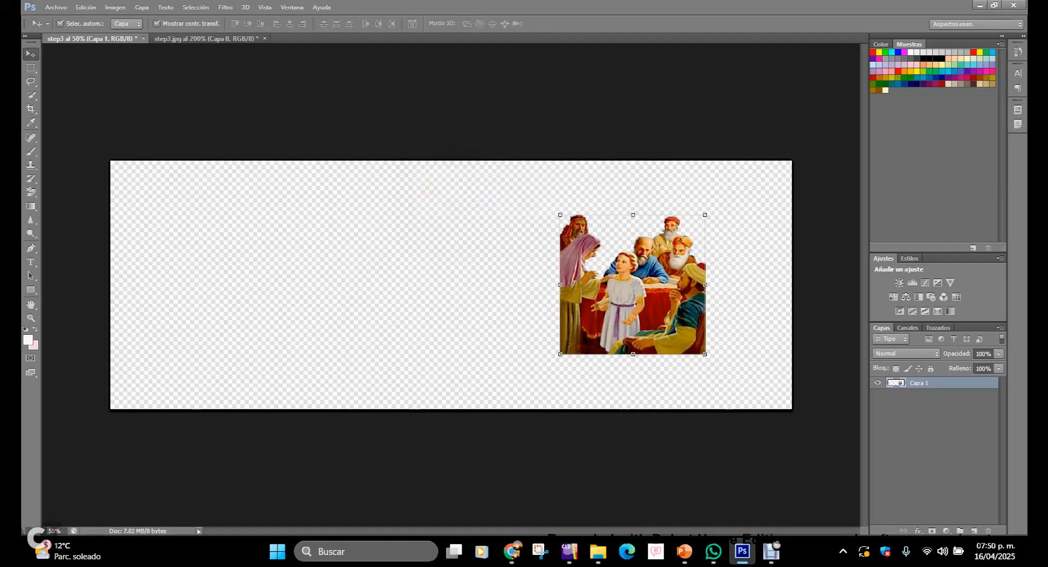
Step: Duplicate the figures layer as a new layer named copia and dismiss the resulting alert
{"action": "right_click", "coordinate": [958, 383]}
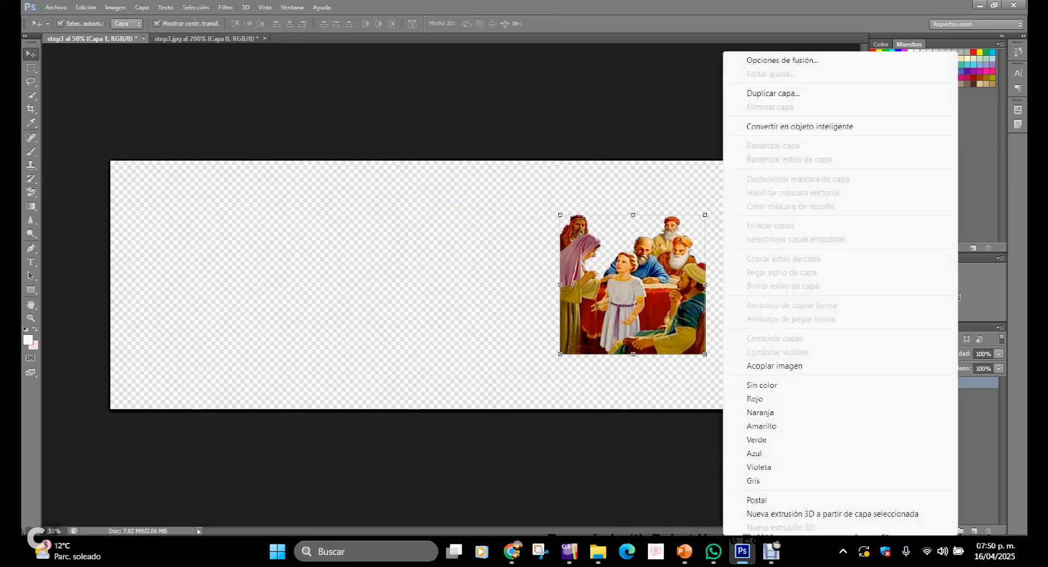
{"action": "left_click", "coordinate": [773, 93]}
{"action": "type", "text": "copia"}
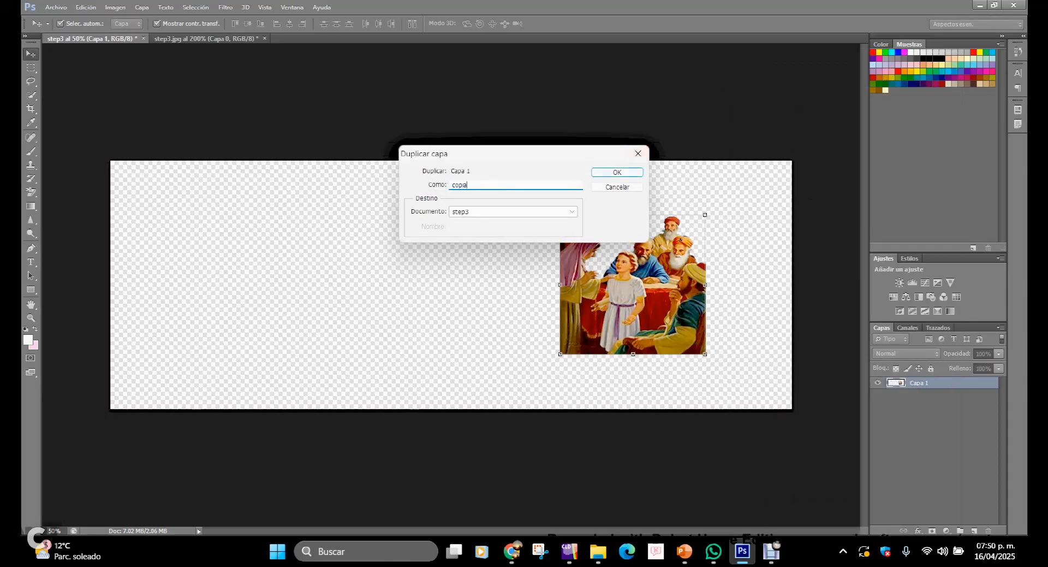
{"action": "left_click", "coordinate": [617, 172]}
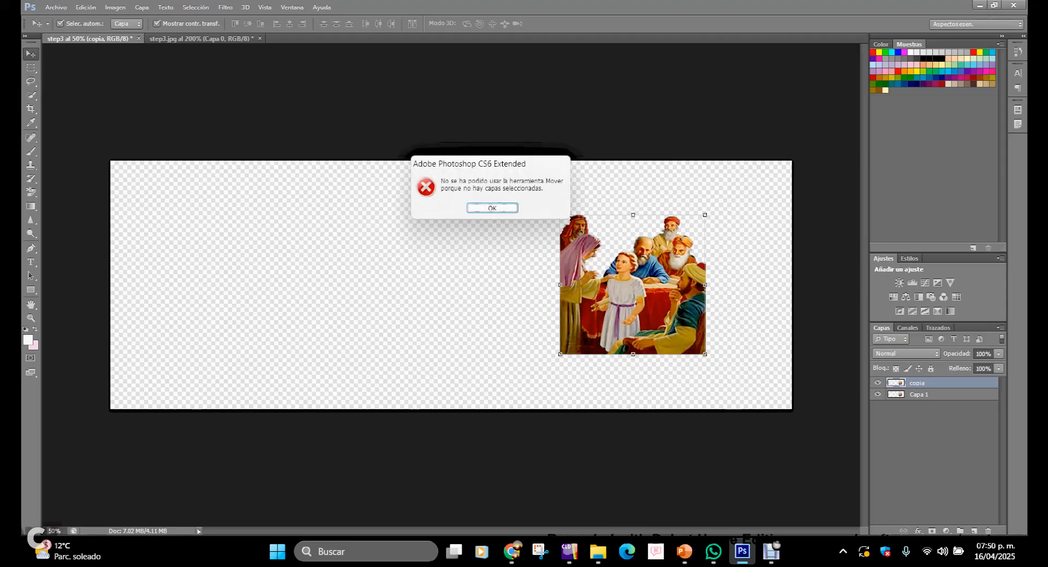
{"action": "key", "text": "Return"}
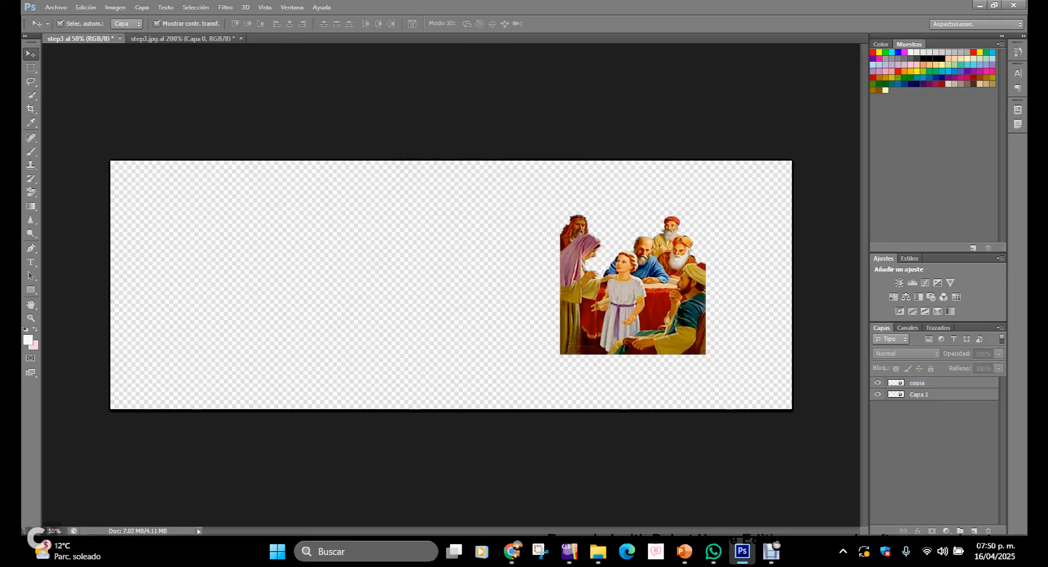
Step: Nudge the copia layer in large steps leftward until it sits near the canvas's left side
{"action": "left_click", "coordinate": [939, 383]}
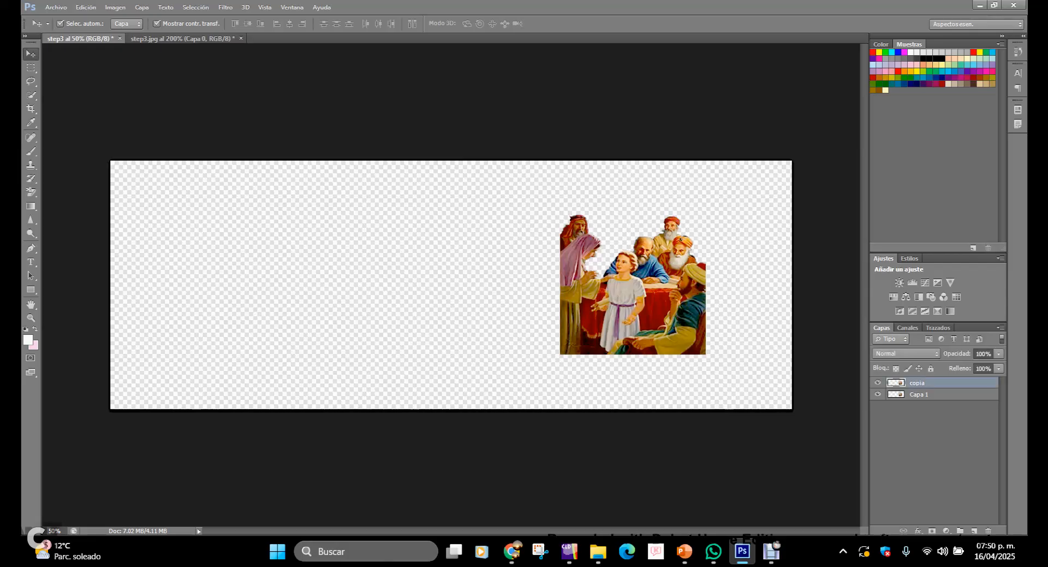
{"action": "key", "text": "shift+Left"}
{"action": "key", "text": "shift+Left"}
{"action": "key", "text": "shift+Left"}
{"action": "key", "text": "shift+Left"}
{"action": "key", "text": "shift+Left"}
{"action": "key", "text": "shift+Left"}
{"action": "key", "text": "shift+Left"}
{"action": "key", "text": "shift+Left"}
{"action": "key", "text": "shift+Left"}
{"action": "key", "text": "shift+Left"}
{"action": "key", "text": "shift+Left"}
{"action": "key", "text": "shift+Left"}
{"action": "key", "text": "shift+Left"}
{"action": "key", "text": "shift+Left"}
{"action": "key", "text": "shift+Left"}
{"action": "key", "text": "shift+Left"}
{"action": "key", "text": "shift+Left"}
{"action": "key", "text": "shift+Left"}
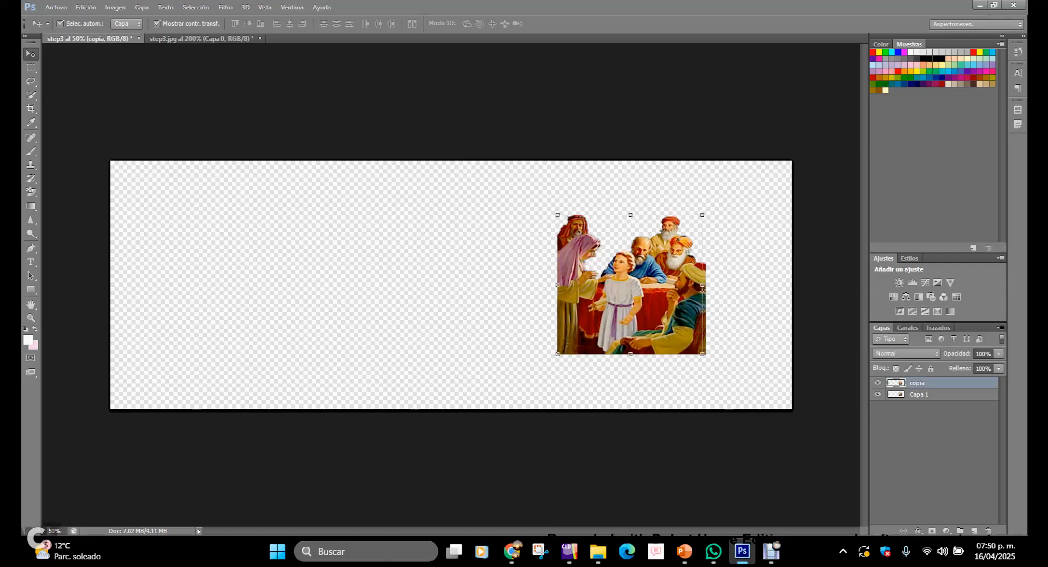
{"action": "key", "text": "shift+Left"}
{"action": "key", "text": "shift+Left"}
{"action": "key", "text": "shift+Left"}
{"action": "key", "text": "shift+Left"}
{"action": "key", "text": "shift+Left"}
{"action": "key", "text": "shift+Left"}
{"action": "key", "text": "shift+Left"}
{"action": "key", "text": "shift+Left"}
{"action": "key", "text": "shift+Left"}
{"action": "key", "text": "shift+Left"}
{"action": "key", "text": "shift+Left"}
{"action": "key", "text": "shift+Left"}
{"action": "key", "text": "shift+Left"}
{"action": "key", "text": "shift+Left"}
{"action": "key", "text": "shift+Left"}
{"action": "key", "text": "shift+Left"}
{"action": "key", "text": "shift+Left"}
{"action": "key", "text": "shift+Left"}
{"action": "key", "text": "shift+Left"}
{"action": "key", "text": "shift+Left"}
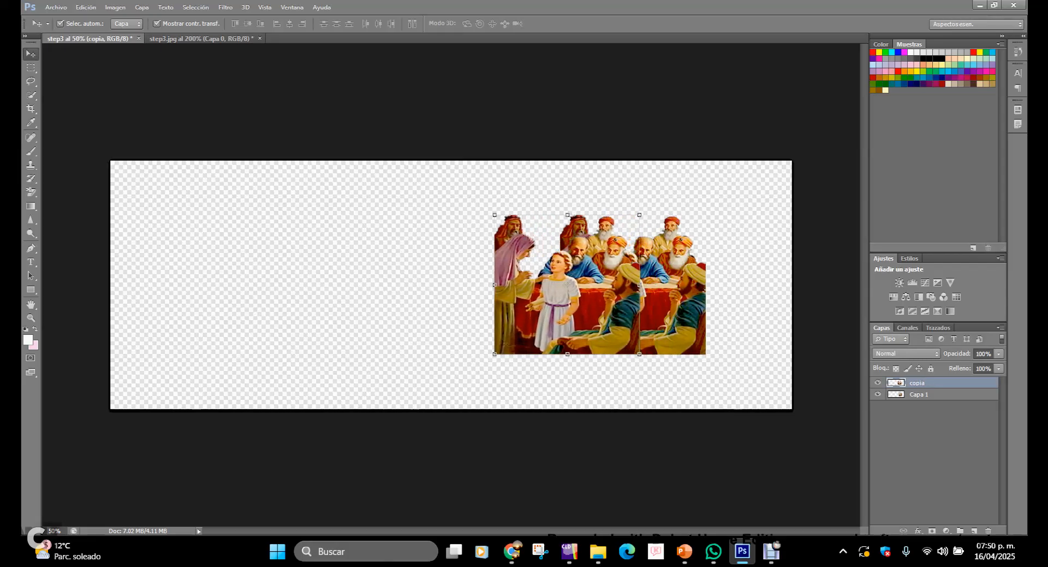
{"action": "key", "text": "shift+Left"}
{"action": "key", "text": "shift+Left"}
{"action": "key", "text": "shift+Left"}
{"action": "key", "text": "shift+Left"}
{"action": "key", "text": "shift+Left"}
{"action": "key", "text": "shift+Left"}
{"action": "key", "text": "shift+Left"}
{"action": "key", "text": "shift+Left"}
{"action": "key", "text": "shift+Left"}
{"action": "key", "text": "shift+Left"}
{"action": "key", "text": "shift+Left"}
{"action": "key", "text": "shift+Left"}
{"action": "key", "text": "shift+Left"}
{"action": "key", "text": "shift+Left"}
{"action": "key", "text": "shift+Left"}
{"action": "key", "text": "shift+Left"}
{"action": "key", "text": "shift+Left"}
{"action": "key", "text": "shift+Left"}
{"action": "key", "text": "shift+Left"}
{"action": "key", "text": "shift+Left"}
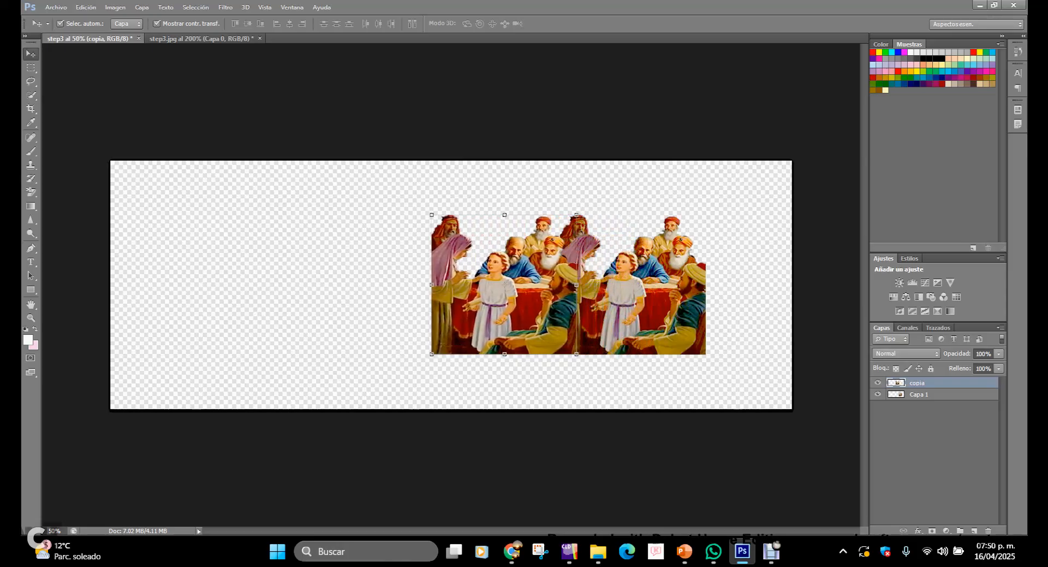
{"action": "key", "text": "shift+Left"}
{"action": "key", "text": "shift+Left"}
{"action": "key", "text": "shift+Left"}
{"action": "key", "text": "shift+Left"}
{"action": "key", "text": "shift+Left"}
{"action": "key", "text": "shift+Left"}
{"action": "key", "text": "shift+Left"}
{"action": "key", "text": "shift+Left"}
{"action": "key", "text": "shift+Left"}
{"action": "key", "text": "shift+Left"}
{"action": "key", "text": "shift+Left"}
{"action": "key", "text": "shift+Left"}
{"action": "key", "text": "shift+Left"}
{"action": "key", "text": "shift+Left"}
{"action": "key", "text": "shift+Left"}
{"action": "key", "text": "shift+Left"}
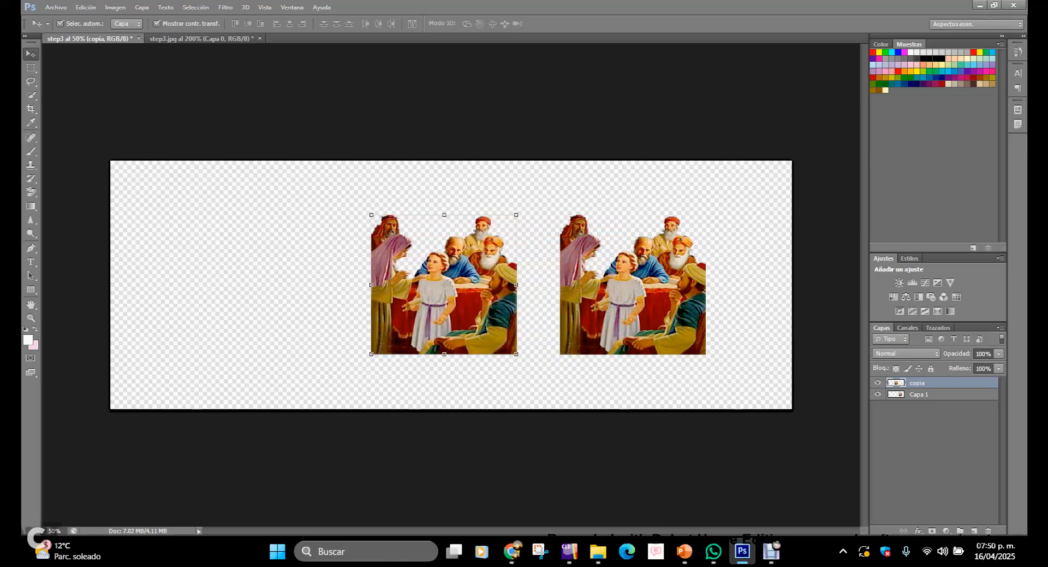
{"action": "key", "text": "shift+Left"}
{"action": "key", "text": "shift+Left"}
{"action": "key", "text": "shift+Left"}
{"action": "key", "text": "shift+Left"}
{"action": "key", "text": "shift+Left"}
{"action": "key", "text": "shift+Left"}
{"action": "key", "text": "shift+Left"}
{"action": "key", "text": "shift+Left"}
{"action": "key", "text": "shift+Left"}
{"action": "key", "text": "shift+Left"}
{"action": "key", "text": "shift+Left"}
{"action": "key", "text": "shift+Left"}
{"action": "key", "text": "shift+Left"}
{"action": "key", "text": "shift+Left"}
{"action": "key", "text": "shift+Left"}
{"action": "key", "text": "shift+Left"}
{"action": "key", "text": "shift+Left"}
{"action": "key", "text": "shift+Left"}
{"action": "key", "text": "shift+Left"}
{"action": "key", "text": "shift+Left"}
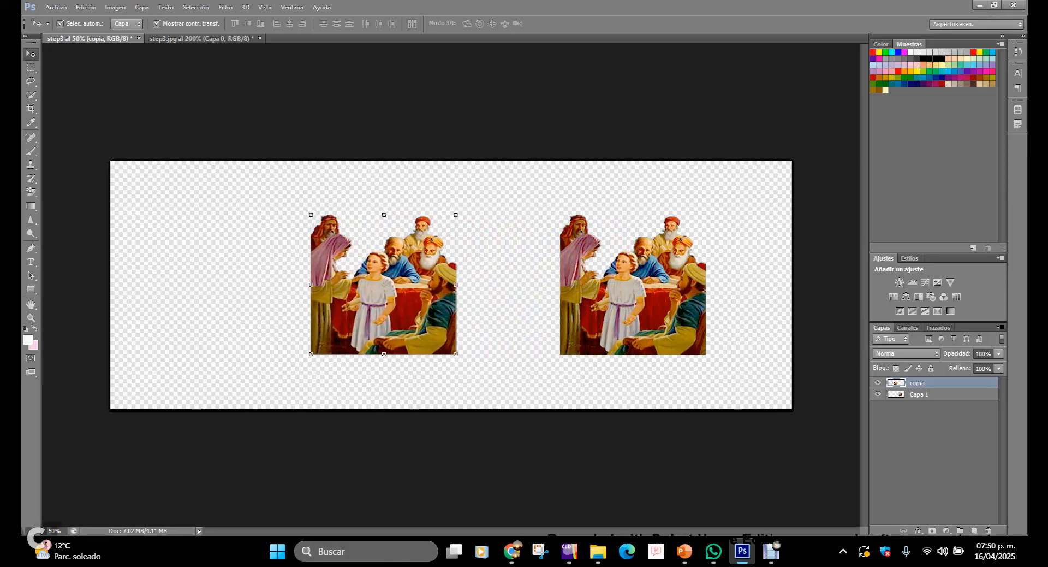
{"action": "key", "text": "shift+Left"}
{"action": "key", "text": "shift+Left"}
{"action": "key", "text": "shift+Left"}
{"action": "key", "text": "shift+Left"}
{"action": "key", "text": "shift+Left"}
{"action": "key", "text": "shift+Left"}
{"action": "key", "text": "shift+Left"}
{"action": "key", "text": "shift+Left"}
{"action": "key", "text": "shift+Left"}
{"action": "key", "text": "shift+Left"}
{"action": "key", "text": "shift+Left"}
{"action": "key", "text": "shift+Left"}
{"action": "key", "text": "shift+Left"}
{"action": "key", "text": "shift+Left"}
{"action": "key", "text": "shift+Left"}
{"action": "key", "text": "shift+Left"}
{"action": "key", "text": "shift+Left"}
{"action": "key", "text": "shift+Left"}
{"action": "key", "text": "shift+Left"}
{"action": "key", "text": "shift+Left"}
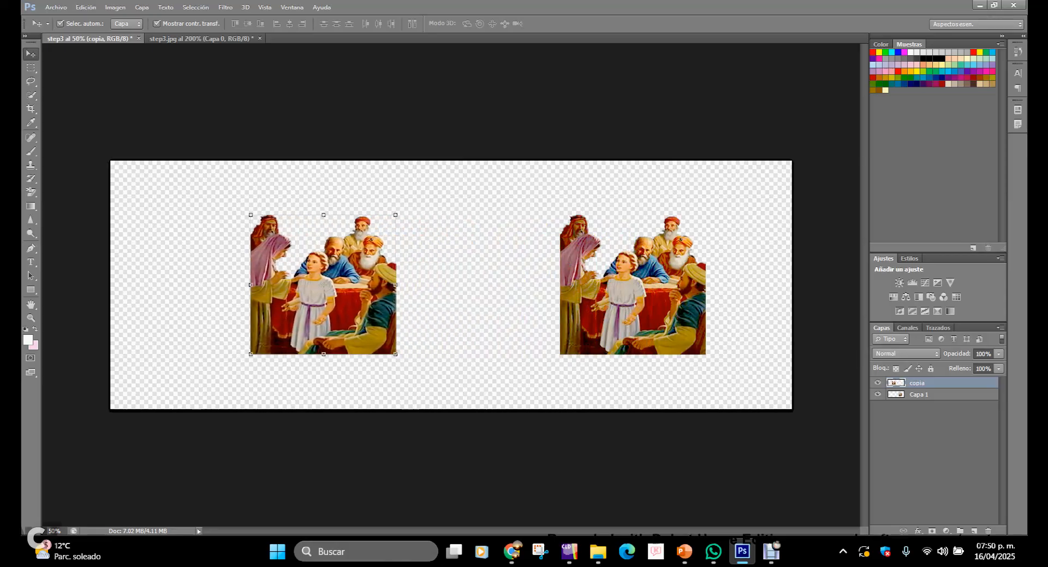
{"action": "key", "text": "shift+Left"}
{"action": "key", "text": "shift+Left"}
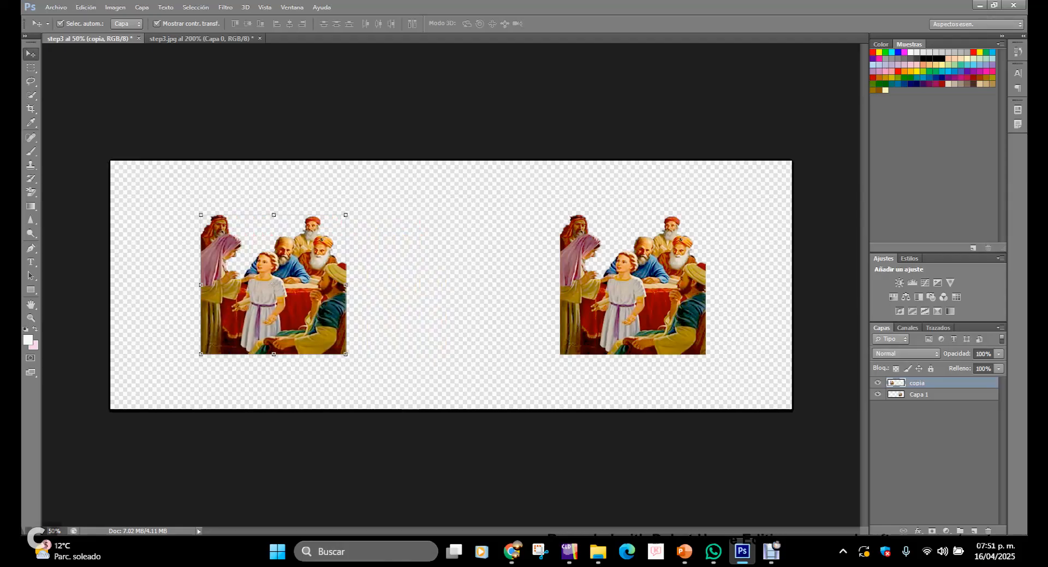
Step: Add the text "Teaching in the temple" above the left group of figures with the Type tool
{"action": "key", "text": "t"}
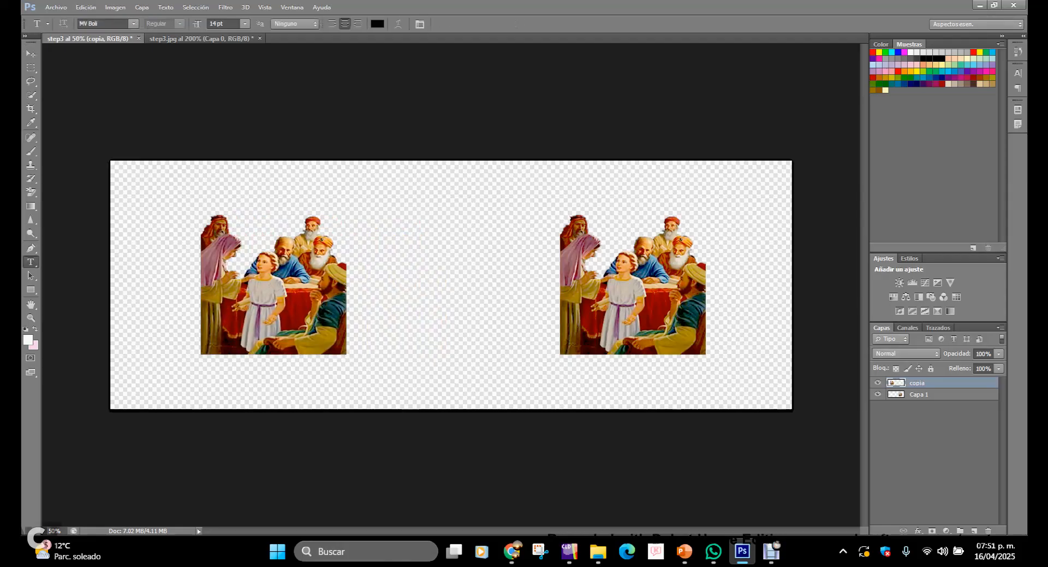
{"action": "left_click", "coordinate": [235, 191]}
{"action": "type", "text": "TE"}
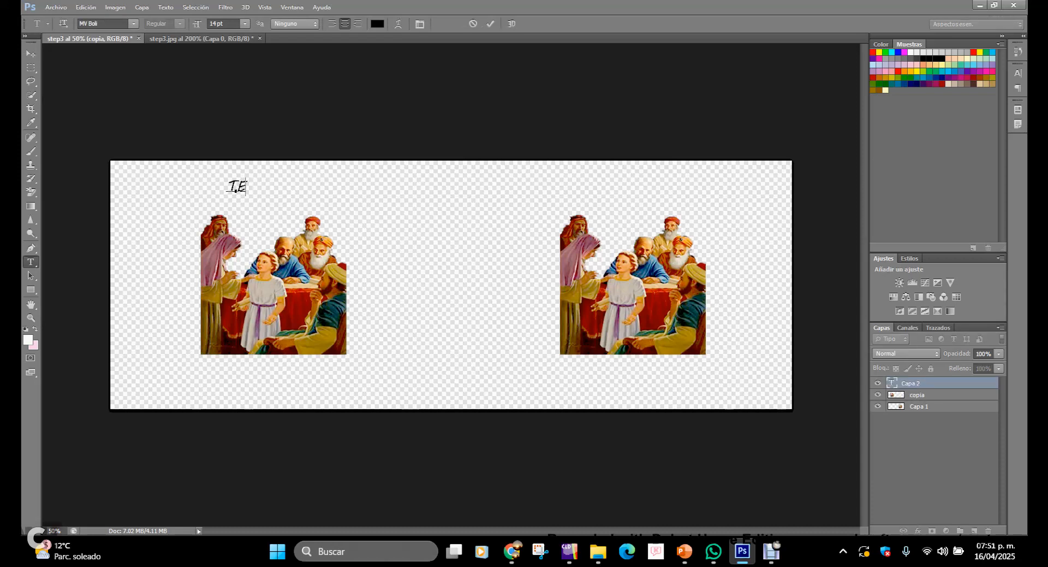
{"action": "key", "text": "BackSpace"}
{"action": "type", "text": "eaching in the templ"}
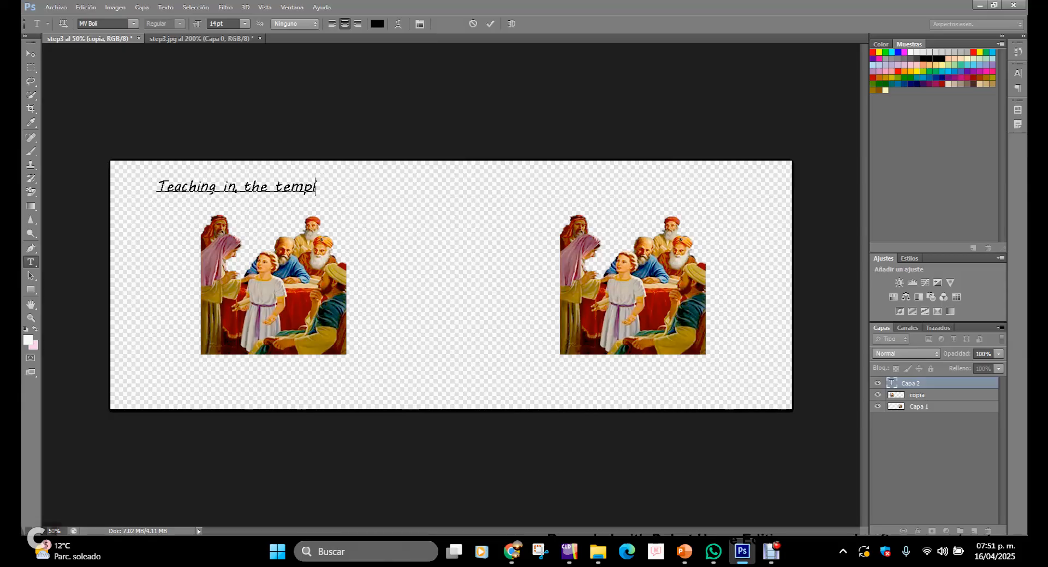
{"action": "key", "text": "BackSpace"}
{"action": "key", "text": "BackSpace"}
{"action": "type", "text": "ple"}
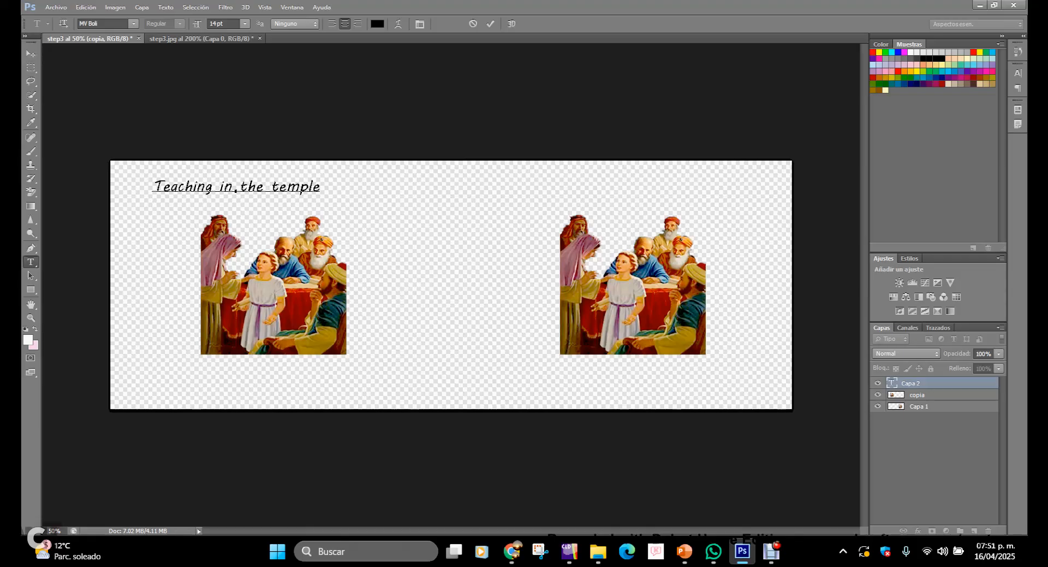
Step: Nudge the title slightly down and to the right so it sits centred above the left figures
{"action": "left_click", "coordinate": [31, 54]}
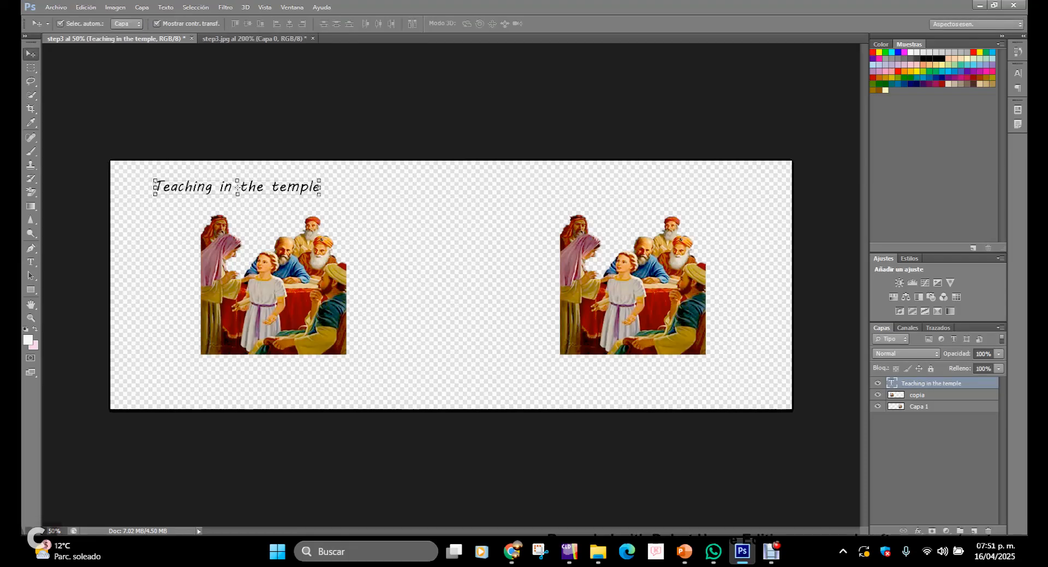
{"action": "key", "text": "Down"}
{"action": "key", "text": "Down"}
{"action": "key", "text": "Down"}
{"action": "key", "text": "Down"}
{"action": "key", "text": "Down"}
{"action": "key", "text": "Down"}
{"action": "key", "text": "Down"}
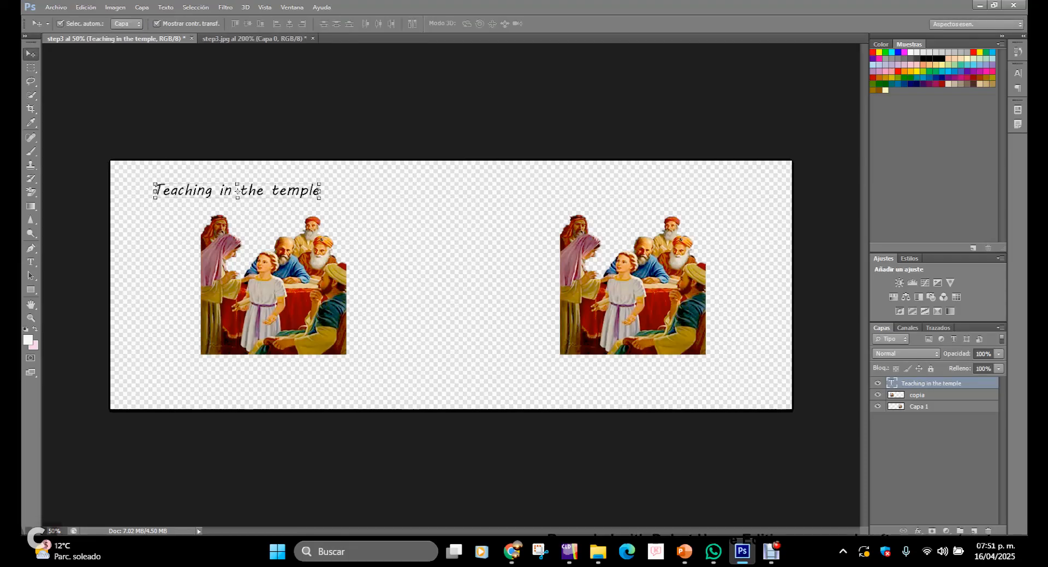
{"action": "key", "text": "Down"}
{"action": "key", "text": "Down"}
{"action": "key", "text": "Down"}
{"action": "key", "text": "Down"}
{"action": "key", "text": "Down"}
{"action": "key", "text": "Down"}
{"action": "key", "text": "Down"}
{"action": "key", "text": "Right"}
{"action": "key", "text": "Right"}
{"action": "key", "text": "Right"}
{"action": "key", "text": "Right"}
{"action": "key", "text": "Right"}
{"action": "key", "text": "Right"}
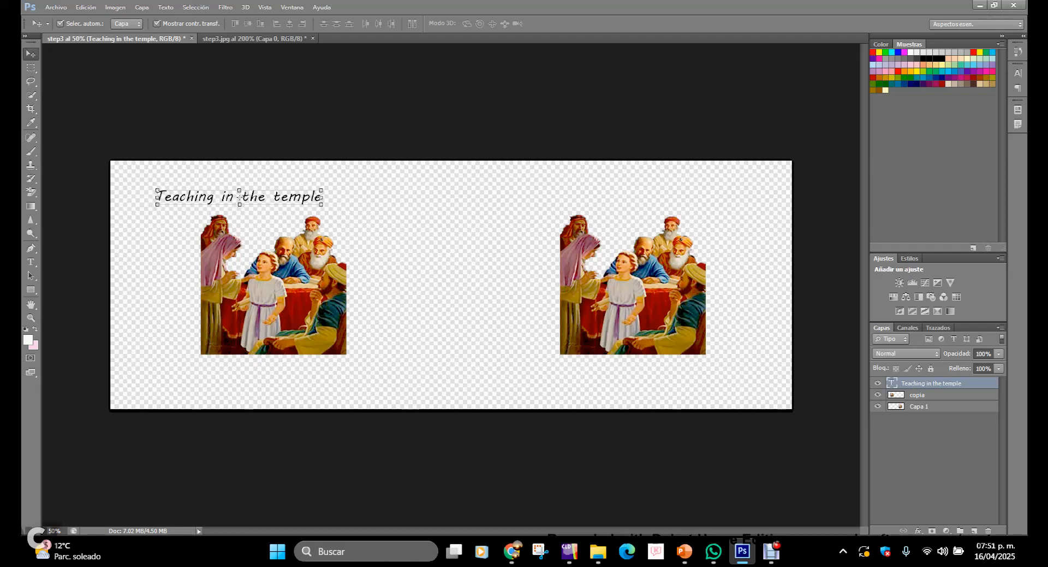
{"action": "key", "text": "Right"}
{"action": "key", "text": "Right"}
{"action": "key", "text": "Right"}
{"action": "key", "text": "Right"}
{"action": "key", "text": "Right"}
{"action": "key", "text": "Right"}
{"action": "key", "text": "Right"}
{"action": "key", "text": "Right"}
{"action": "key", "text": "Right"}
{"action": "key", "text": "Right"}
{"action": "key", "text": "Right"}
{"action": "key", "text": "Right"}
{"action": "key", "text": "Right"}
{"action": "key", "text": "Right"}
{"action": "key", "text": "Right"}
{"action": "key", "text": "Right"}
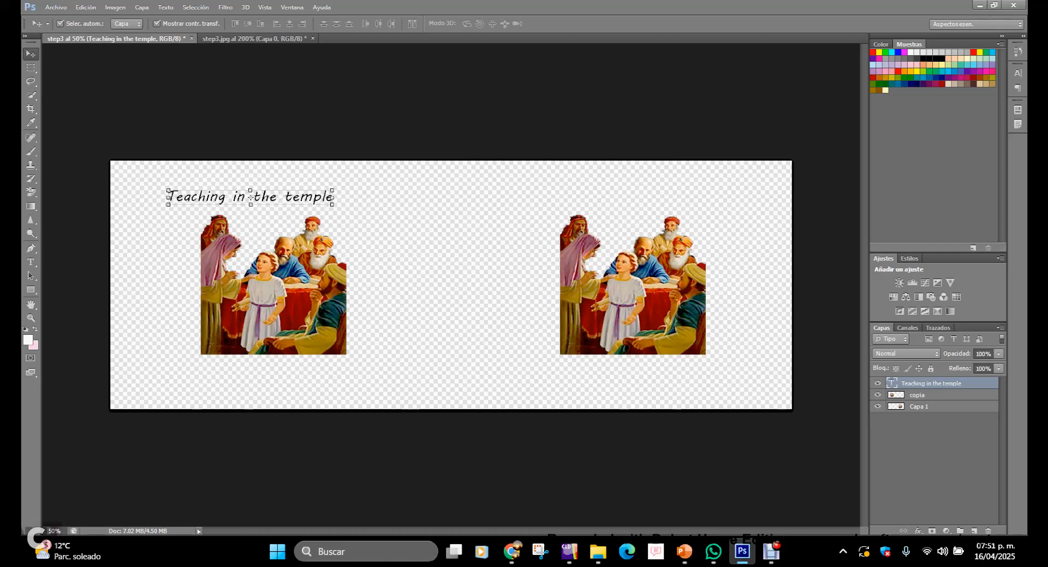
{"action": "key", "text": "Right"}
{"action": "key", "text": "Right"}
{"action": "key", "text": "Right"}
{"action": "key", "text": "Right"}
{"action": "key", "text": "Right"}
{"action": "key", "text": "Right"}
{"action": "key", "text": "Right"}
{"action": "key", "text": "Right"}
{"action": "key", "text": "Right"}
{"action": "key", "text": "Right"}
{"action": "key", "text": "Right"}
{"action": "key", "text": "Right"}
{"action": "key", "text": "Right"}
{"action": "key", "text": "Right"}
{"action": "key", "text": "Right"}
{"action": "key", "text": "Right"}
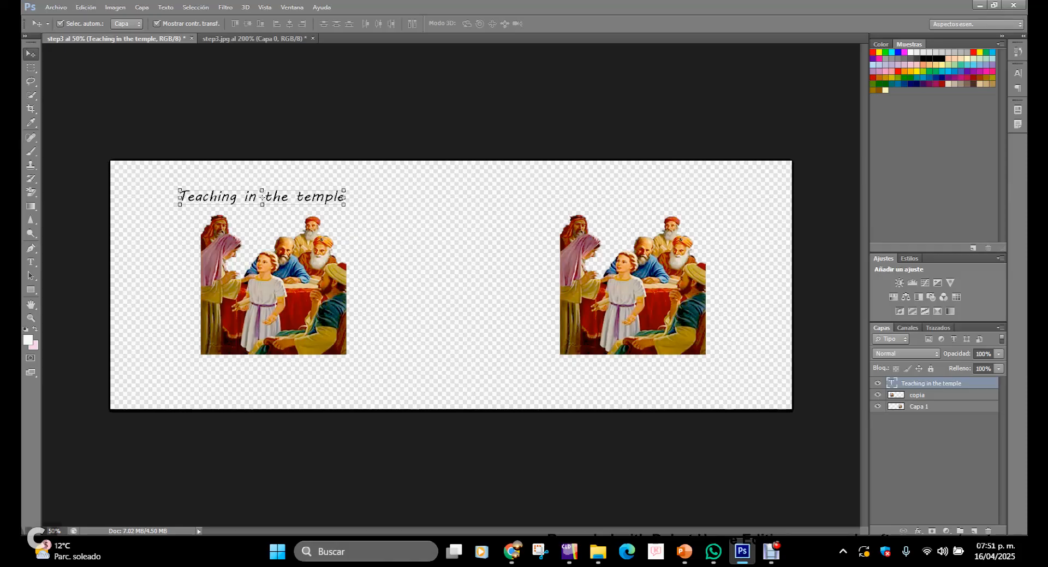
{"action": "key", "text": "Right"}
{"action": "key", "text": "Right"}
{"action": "key", "text": "Right"}
{"action": "key", "text": "Right"}
{"action": "key", "text": "Right"}
{"action": "key", "text": "Right"}
{"action": "key", "text": "Right"}
{"action": "key", "text": "Right"}
{"action": "key", "text": "Right"}
{"action": "key", "text": "Right"}
{"action": "key", "text": "Right"}
{"action": "key", "text": "Right"}
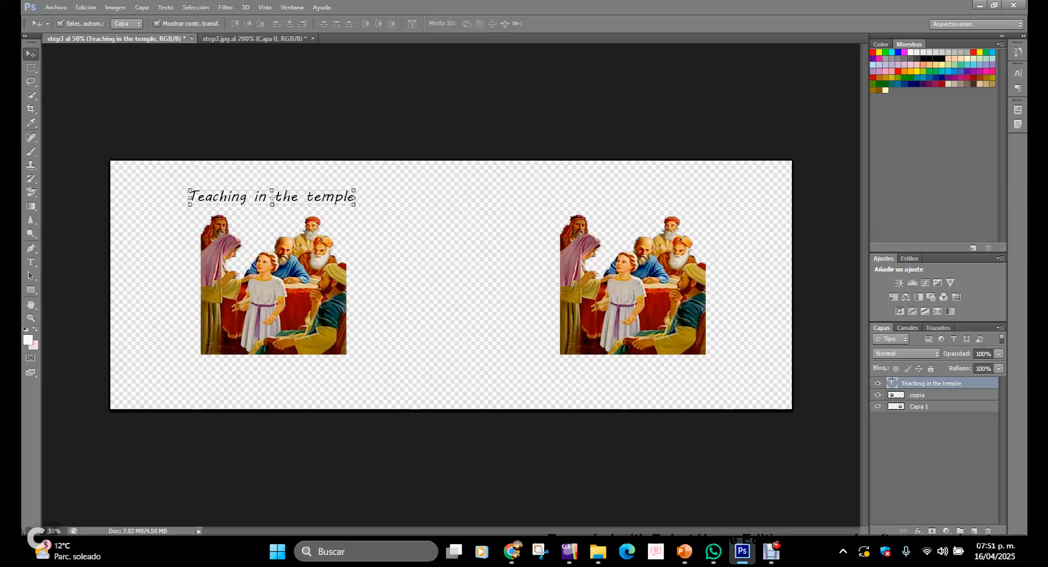
Step: Duplicate the title's text layer, keeping the default copy name
{"action": "right_click", "coordinate": [951, 383]}
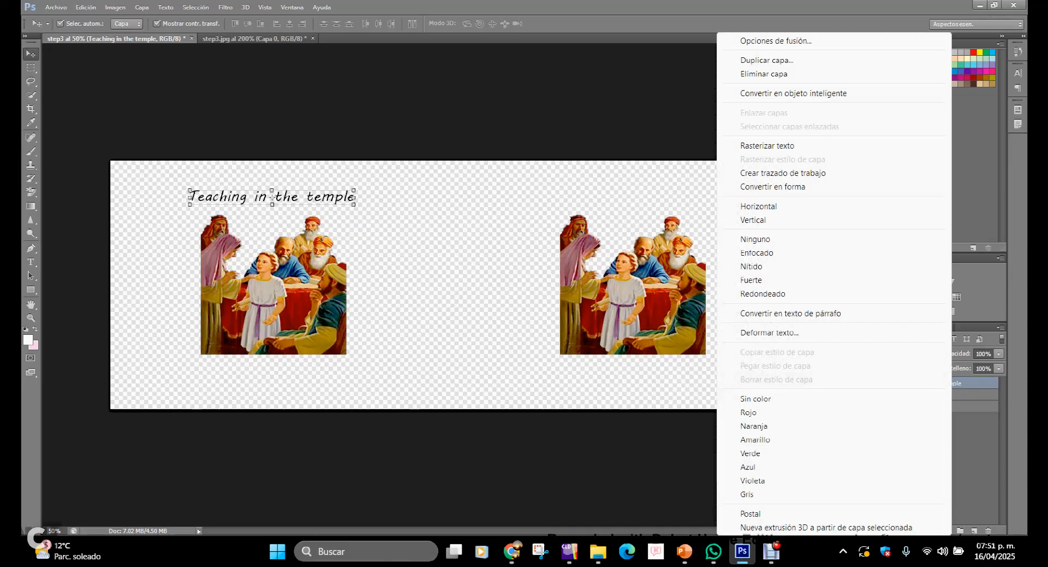
{"action": "left_click", "coordinate": [766, 60]}
{"action": "right_click", "coordinate": [960, 383]}
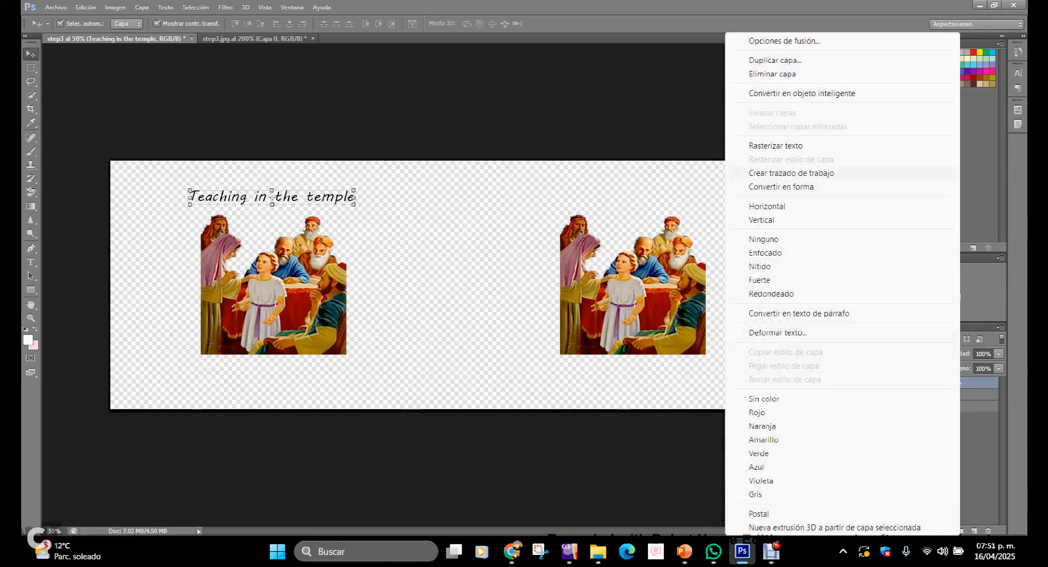
{"action": "left_click", "coordinate": [775, 60]}
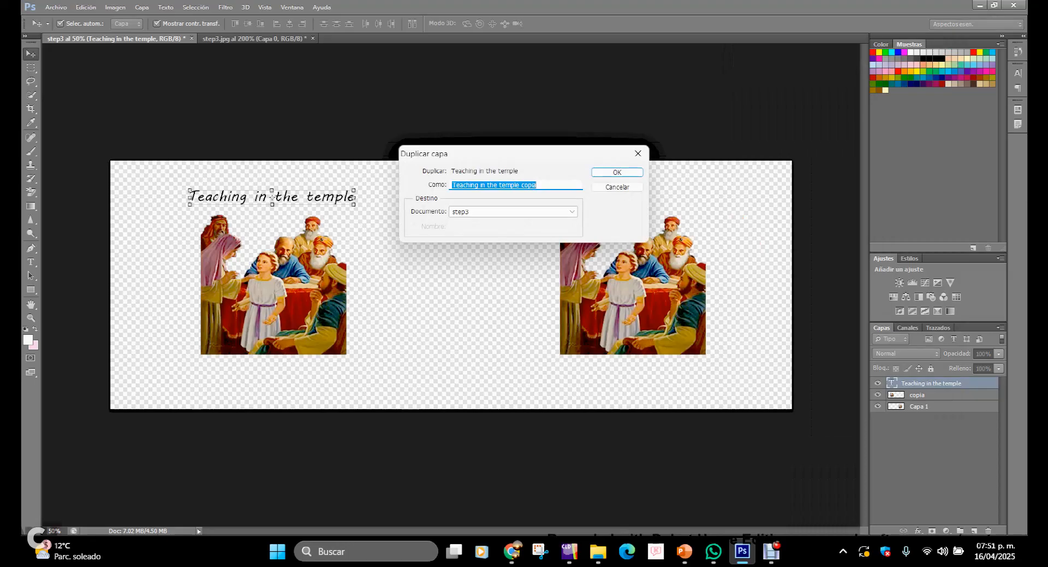
{"action": "key", "text": "Return"}
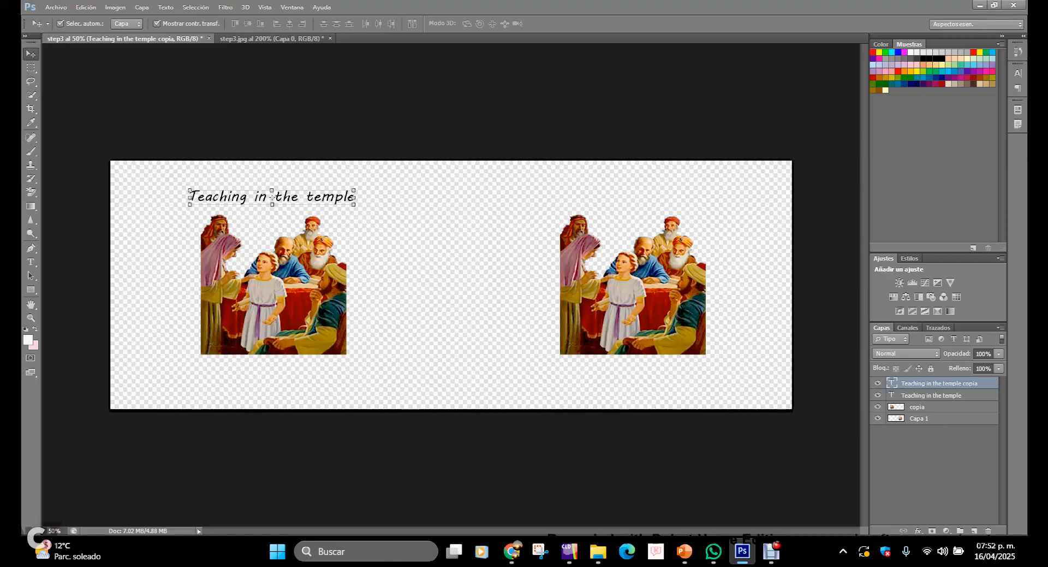
Step: Nudge the duplicated title in large steps rightward until it sits above the right group of figures
{"action": "key", "text": "shift+Right"}
{"action": "key", "text": "shift+Right"}
{"action": "key", "text": "shift+Right"}
{"action": "key", "text": "shift+Right"}
{"action": "key", "text": "shift+Right"}
{"action": "key", "text": "shift+Right"}
{"action": "key", "text": "shift+Right"}
{"action": "key", "text": "shift+Right"}
{"action": "key", "text": "shift+Right"}
{"action": "key", "text": "shift+Right"}
{"action": "key", "text": "shift+Right"}
{"action": "key", "text": "shift+Right"}
{"action": "key", "text": "shift+Right"}
{"action": "key", "text": "shift+Right"}
{"action": "key", "text": "shift+Right"}
{"action": "key", "text": "shift+Right"}
{"action": "key", "text": "shift+Right"}
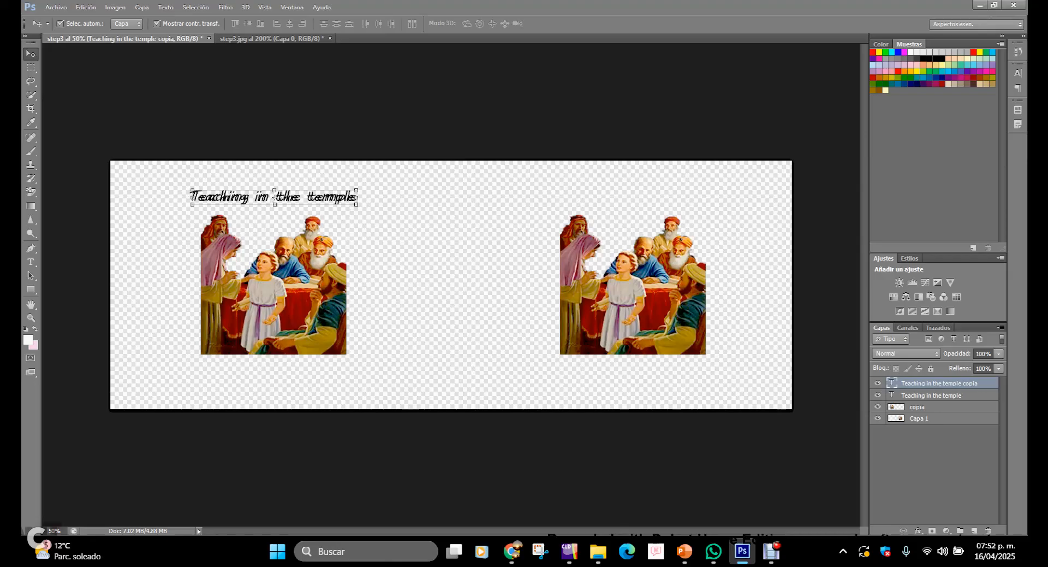
{"action": "key", "text": "shift+Right"}
{"action": "key", "text": "shift+Right"}
{"action": "key", "text": "shift+Right"}
{"action": "key", "text": "shift+Right"}
{"action": "key", "text": "shift+Right"}
{"action": "key", "text": "shift+Right"}
{"action": "key", "text": "shift+Right"}
{"action": "key", "text": "shift+Right"}
{"action": "key", "text": "shift+Right"}
{"action": "key", "text": "shift+Right"}
{"action": "key", "text": "shift+Right"}
{"action": "key", "text": "shift+Right"}
{"action": "key", "text": "shift+Right"}
{"action": "key", "text": "shift+Right"}
{"action": "key", "text": "shift+Right"}
{"action": "key", "text": "shift+Right"}
{"action": "key", "text": "shift+Right"}
{"action": "key", "text": "shift+Right"}
{"action": "key", "text": "shift+Right"}
{"action": "key", "text": "shift+Right"}
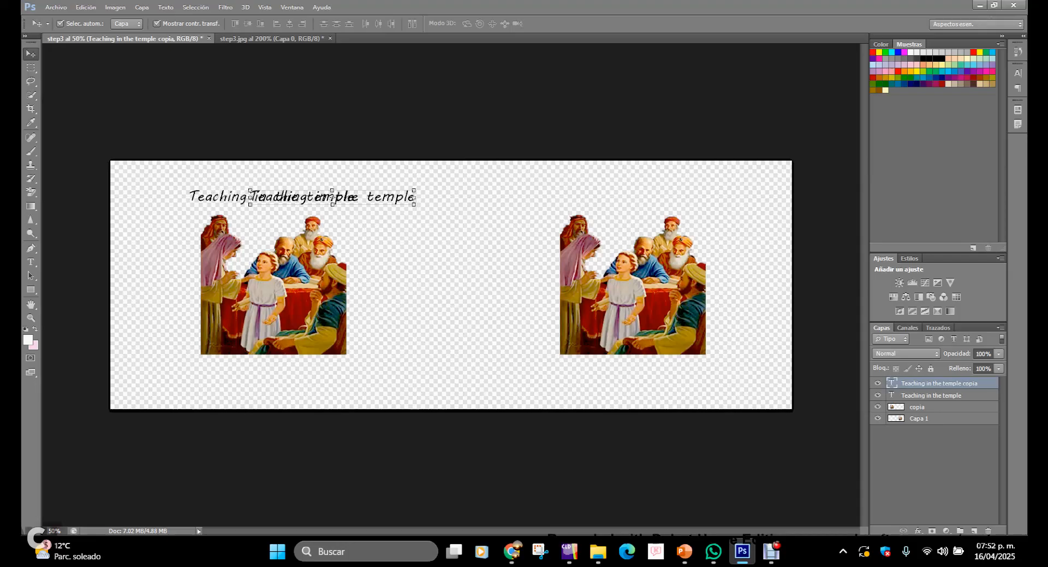
{"action": "key", "text": "shift+Right"}
{"action": "key", "text": "shift+Right"}
{"action": "key", "text": "shift+Right"}
{"action": "key", "text": "shift+Right"}
{"action": "key", "text": "shift+Right"}
{"action": "key", "text": "shift+Right"}
{"action": "key", "text": "shift+Right"}
{"action": "key", "text": "shift+Right"}
{"action": "key", "text": "shift+Right"}
{"action": "key", "text": "shift+Right"}
{"action": "key", "text": "shift+Right"}
{"action": "key", "text": "shift+Right"}
{"action": "key", "text": "shift+Right"}
{"action": "key", "text": "shift+Right"}
{"action": "key", "text": "shift+Right"}
{"action": "key", "text": "shift+Right"}
{"action": "key", "text": "shift+Right"}
{"action": "key", "text": "shift+Right"}
{"action": "key", "text": "shift+Right"}
{"action": "key", "text": "shift+Right"}
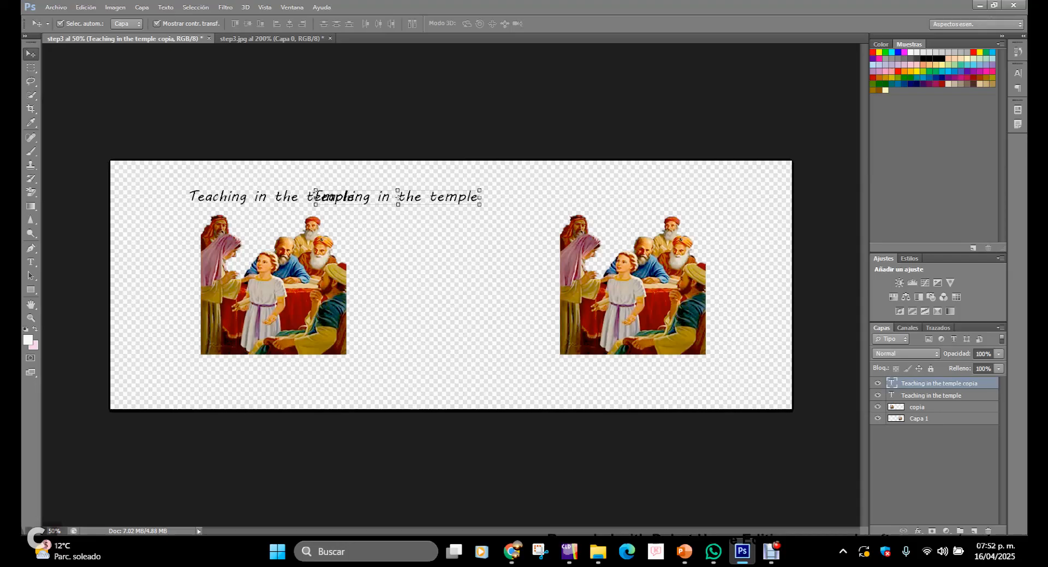
{"action": "key", "text": "shift+Right"}
{"action": "key", "text": "shift+Right"}
{"action": "key", "text": "shift+Right"}
{"action": "key", "text": "shift+Right"}
{"action": "key", "text": "shift+Right"}
{"action": "key", "text": "shift+Right"}
{"action": "key", "text": "shift+Right"}
{"action": "key", "text": "shift+Right"}
{"action": "key", "text": "shift+Right"}
{"action": "key", "text": "shift+Right"}
{"action": "key", "text": "shift+Right"}
{"action": "key", "text": "shift+Right"}
{"action": "key", "text": "shift+Right"}
{"action": "key", "text": "shift+Right"}
{"action": "key", "text": "shift+Right"}
{"action": "key", "text": "shift+Right"}
{"action": "key", "text": "shift+Right"}
{"action": "key", "text": "shift+Right"}
{"action": "key", "text": "shift+Right"}
{"action": "key", "text": "shift+Right"}
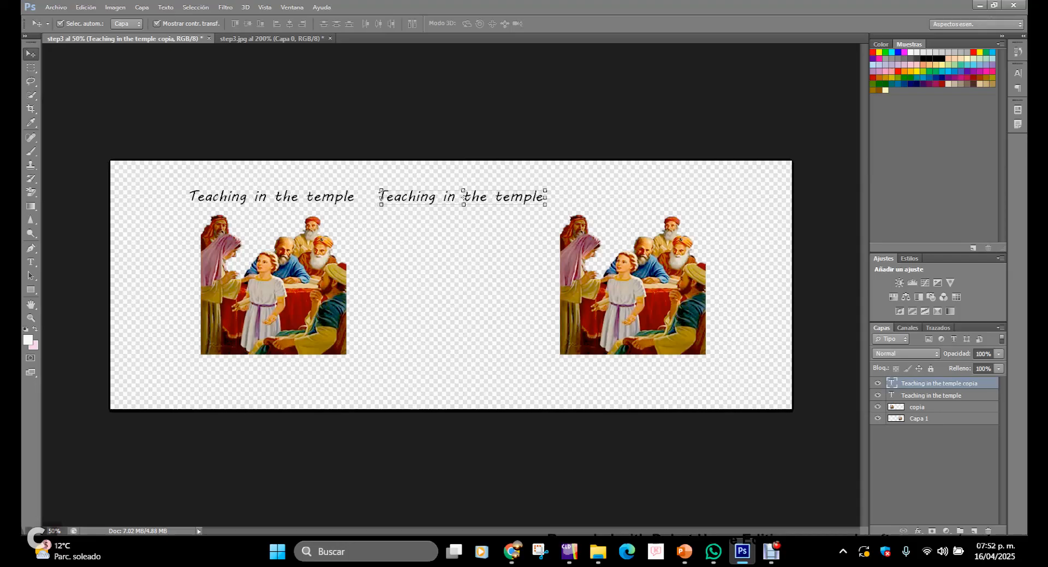
{"action": "key", "text": "shift+Right"}
{"action": "key", "text": "shift+Right"}
{"action": "key", "text": "shift+Right"}
{"action": "key", "text": "shift+Right"}
{"action": "key", "text": "shift+Right"}
{"action": "key", "text": "shift+Right"}
{"action": "key", "text": "shift+Right"}
{"action": "key", "text": "shift+Right"}
{"action": "key", "text": "shift+Right"}
{"action": "key", "text": "shift+Right"}
{"action": "key", "text": "shift+Right"}
{"action": "key", "text": "shift+Right"}
{"action": "key", "text": "shift+Right"}
{"action": "key", "text": "shift+Right"}
{"action": "key", "text": "shift+Right"}
{"action": "key", "text": "shift+Right"}
{"action": "key", "text": "shift+Right"}
{"action": "key", "text": "shift+Right"}
{"action": "key", "text": "shift+Right"}
{"action": "key", "text": "shift+Right"}
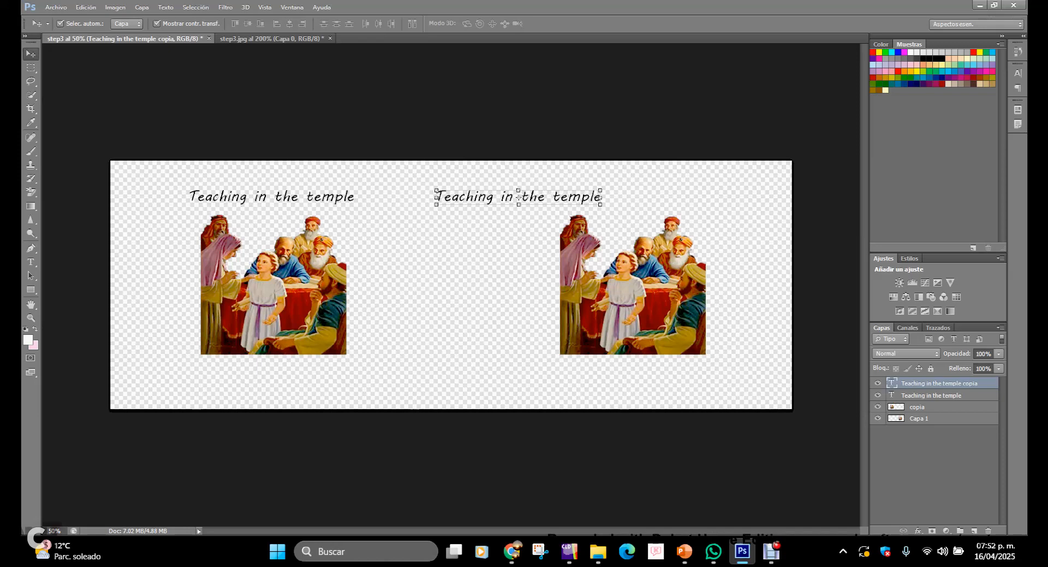
{"action": "key", "text": "shift+Right"}
{"action": "key", "text": "shift+Right"}
{"action": "key", "text": "shift+Right"}
{"action": "key", "text": "shift+Right"}
{"action": "key", "text": "shift+Right"}
{"action": "key", "text": "shift+Right"}
{"action": "key", "text": "shift+Right"}
{"action": "key", "text": "shift+Right"}
{"action": "key", "text": "shift+Right"}
{"action": "key", "text": "shift+Right"}
{"action": "key", "text": "shift+Right"}
{"action": "key", "text": "shift+Right"}
{"action": "key", "text": "shift+Right"}
{"action": "key", "text": "shift+Right"}
{"action": "key", "text": "shift+Right"}
{"action": "key", "text": "shift+Right"}
{"action": "key", "text": "shift+Right"}
{"action": "key", "text": "shift+Right"}
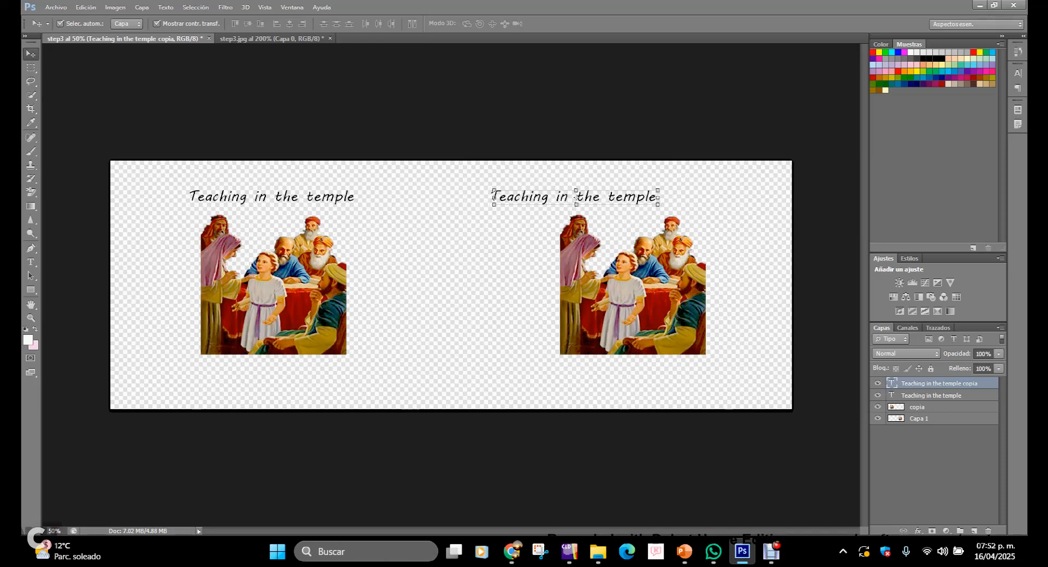
{"action": "key", "text": "shift+Right"}
{"action": "key", "text": "shift+Right"}
{"action": "key", "text": "shift+Right"}
{"action": "key", "text": "shift+Right"}
{"action": "key", "text": "shift+Right"}
{"action": "key", "text": "shift+Right"}
{"action": "key", "text": "shift+Right"}
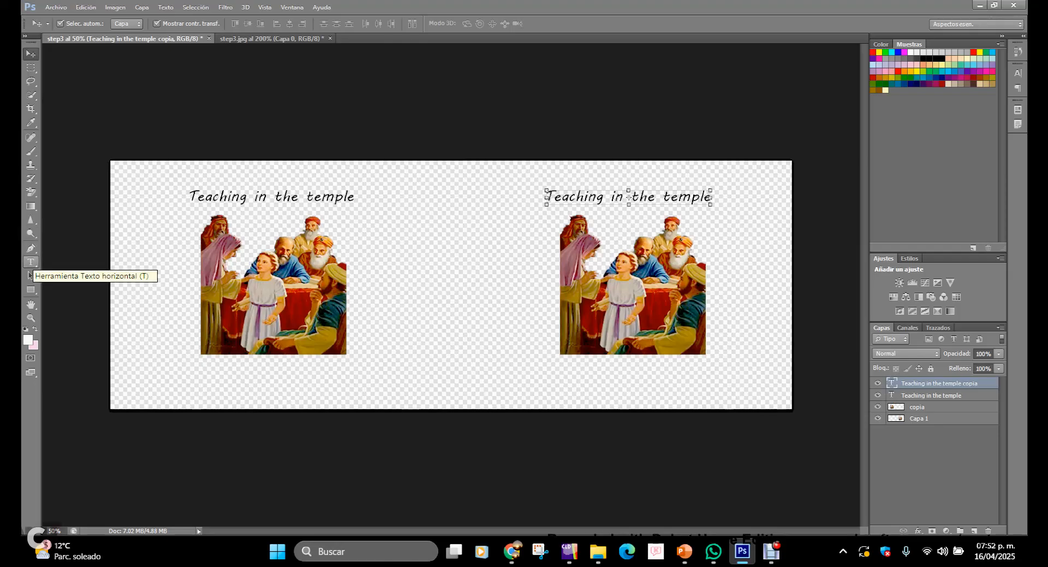
Step: Replace the duplicated title's text with "Enseñando en el templo" and commit the edit
{"action": "left_click", "coordinate": [30, 262]}
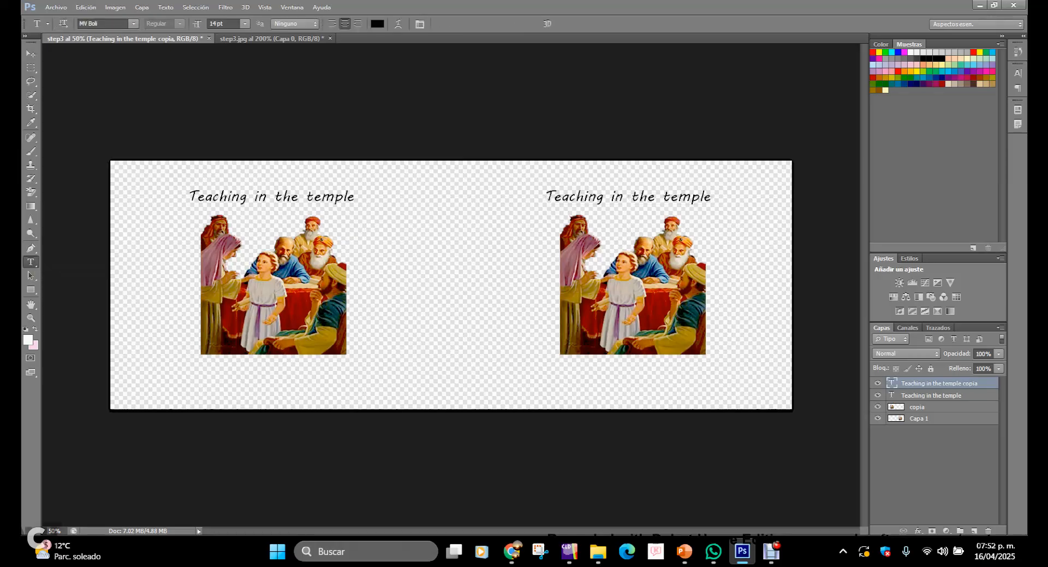
{"action": "left_click", "coordinate": [690, 197]}
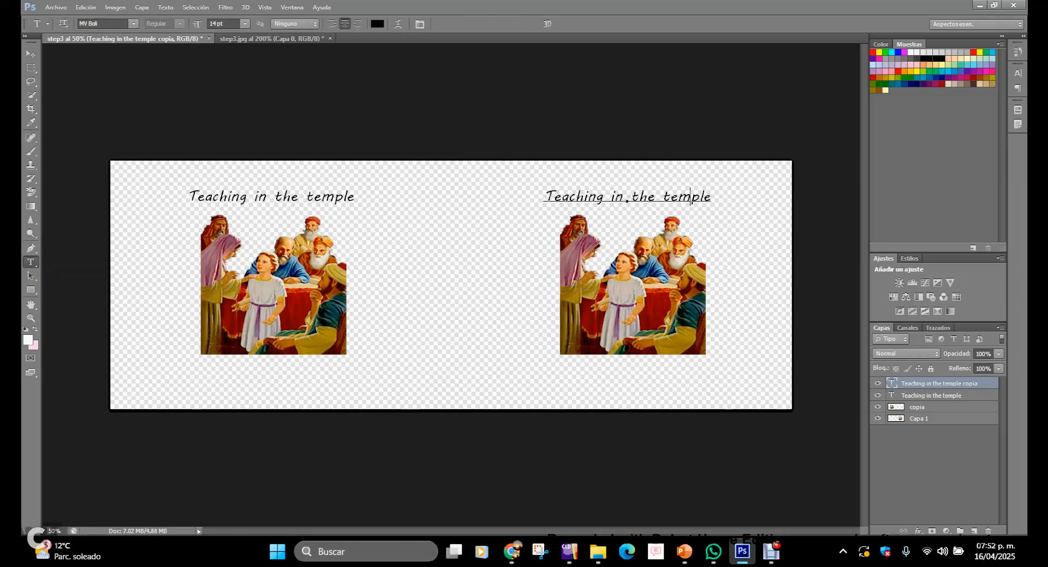
{"action": "key", "text": "Delete"}
{"action": "key", "text": "Delete"}
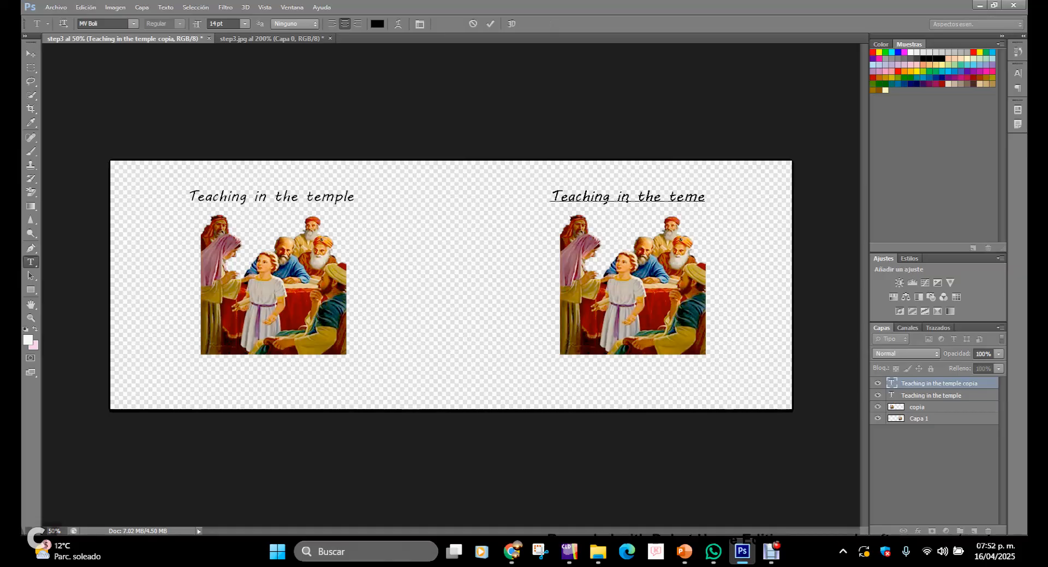
{"action": "key", "text": "Delete"}
{"action": "key", "text": "BackSpace"}
{"action": "key", "text": "Left"}
{"action": "key", "text": "Left"}
{"action": "key", "text": "Left"}
{"action": "key", "text": "BackSpace"}
{"action": "key", "text": "BackSpace"}
{"action": "key", "text": "BackSpace"}
{"action": "key", "text": "BackSpace"}
{"action": "key", "text": "BackSpace"}
{"action": "key", "text": "BackSpace"}
{"action": "key", "text": "BackSpace"}
{"action": "key", "text": "BackSpace"}
{"action": "key", "text": "BackSpace"}
{"action": "key", "text": "BackSpace"}
{"action": "key", "text": "BackSpace"}
{"action": "key", "text": "BackSpace"}
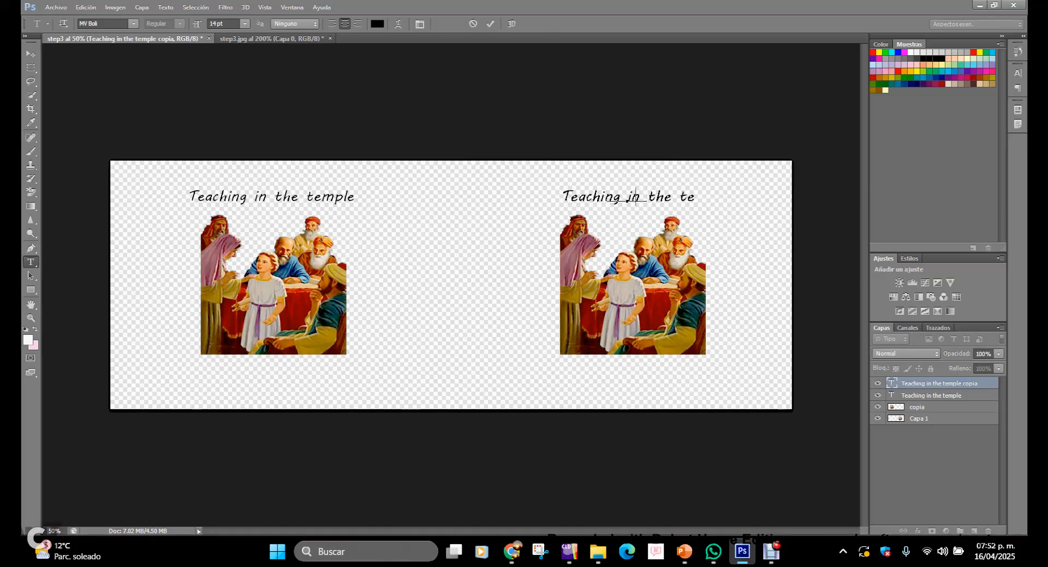
{"action": "key", "text": "BackSpace"}
{"action": "key", "text": "BackSpace"}
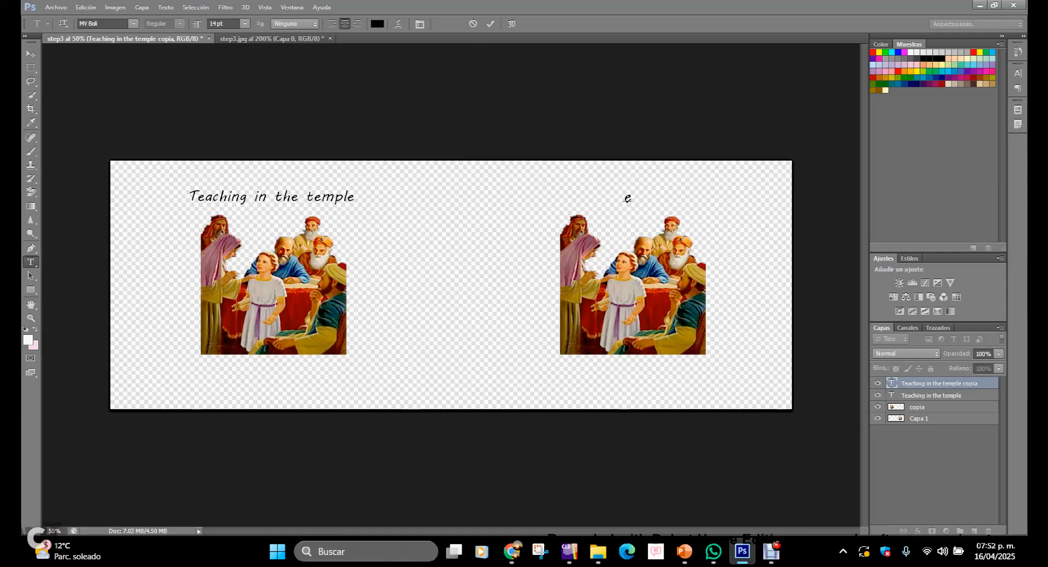
{"action": "key", "text": "Caps_Lock"}
{"action": "type", "text": "Es"}
{"action": "type", "text": "señando"}
{"action": "type", "text": " en el "}
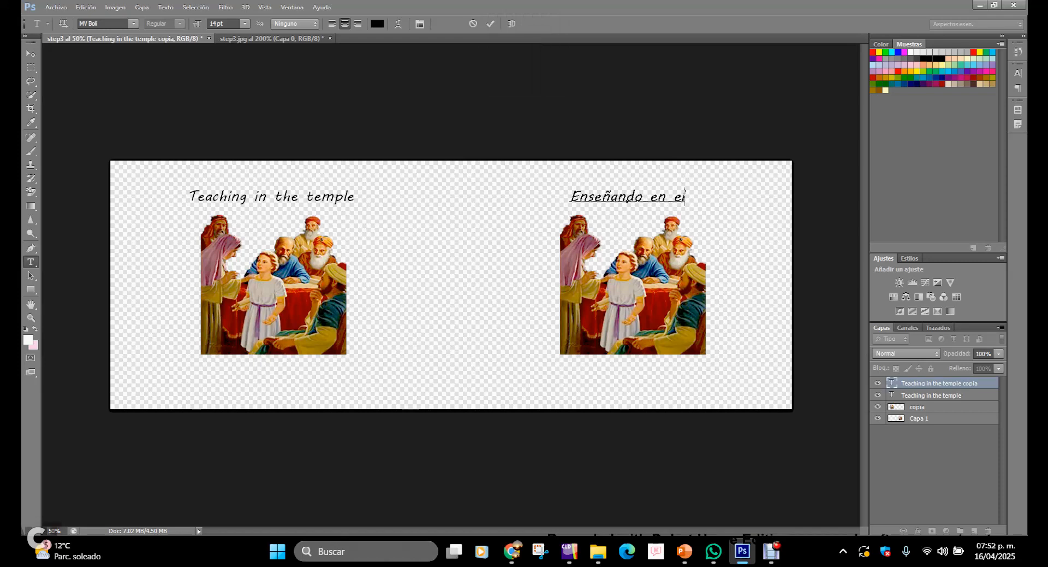
{"action": "type", "text": "templo"}
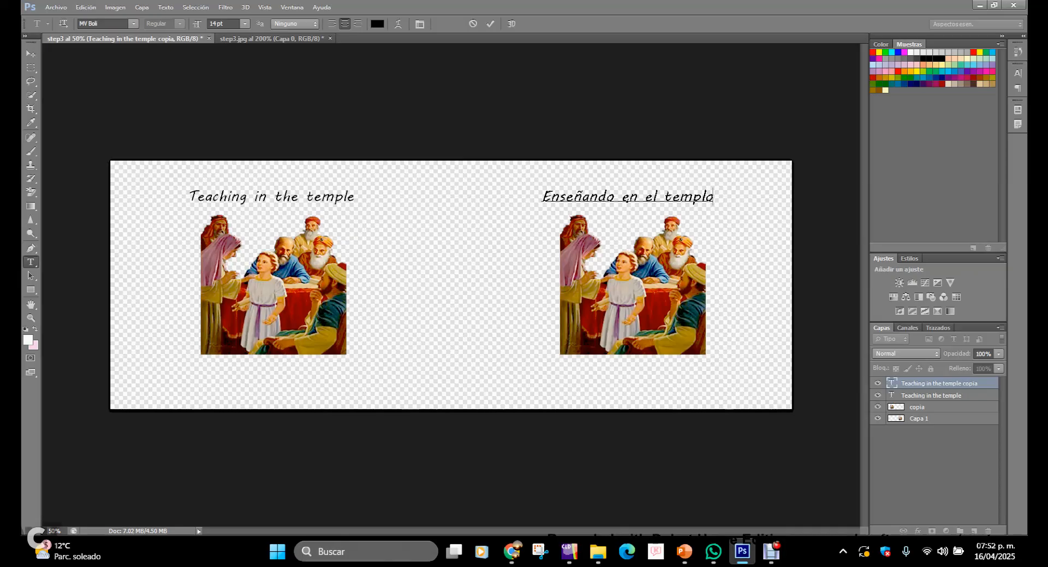
{"action": "left_click", "coordinate": [30, 54]}
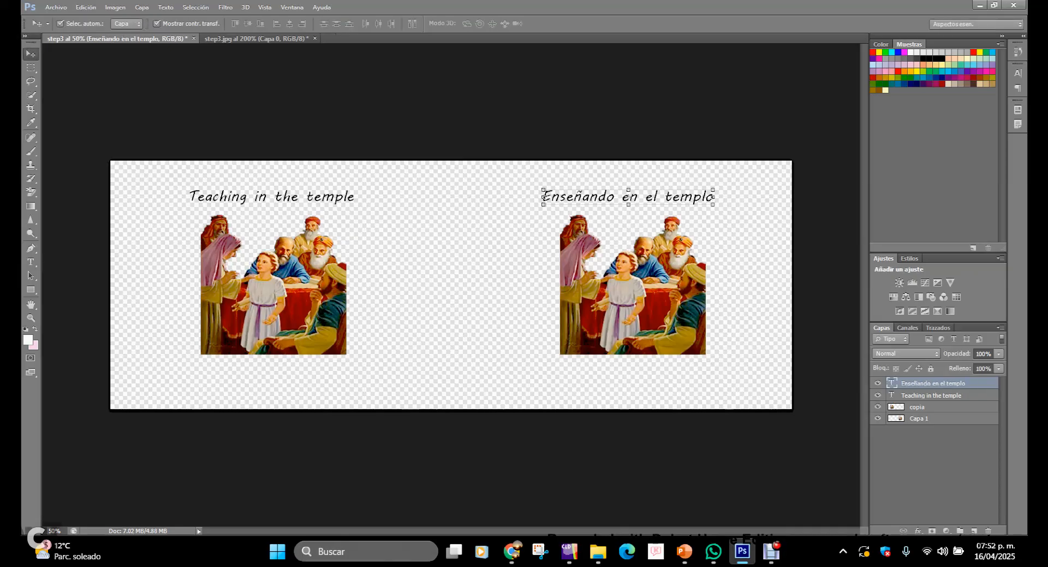
{"action": "left_click", "coordinate": [632, 284]}
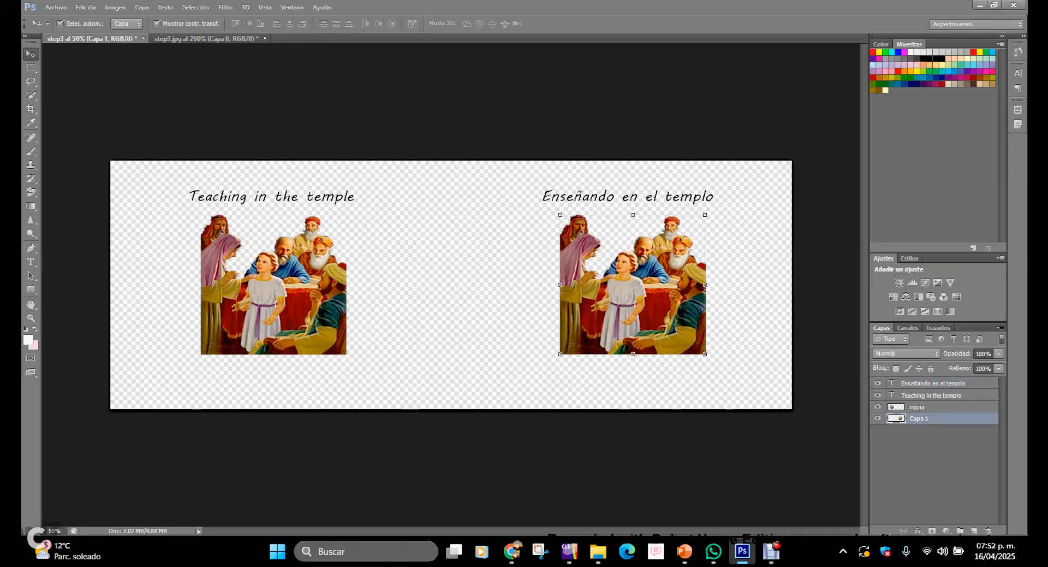
{"action": "key", "text": "shift+Up"}
{"action": "key", "text": "shift+Up"}
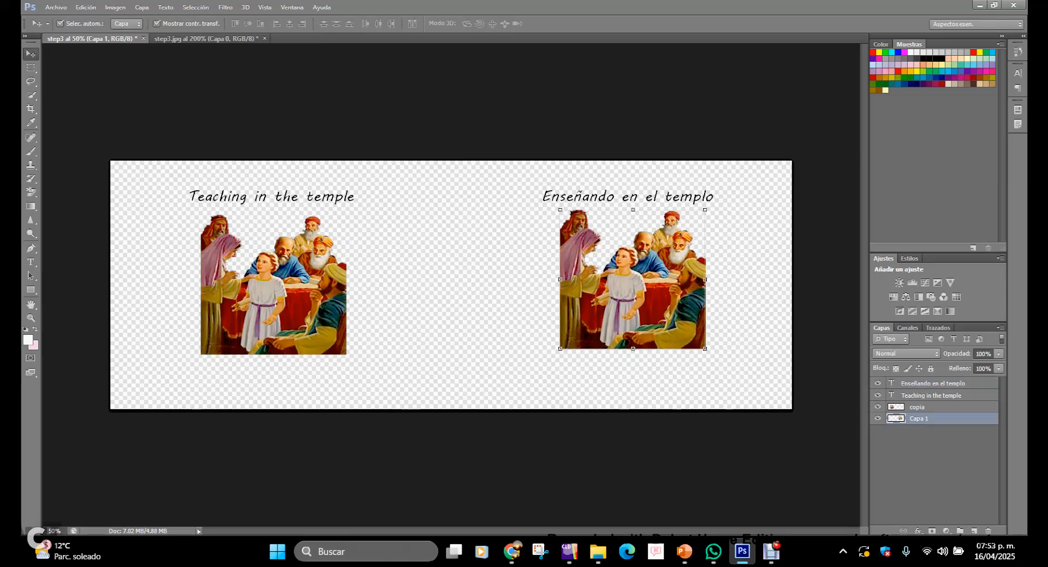
{"action": "key", "text": "shift+Down"}
{"action": "key", "text": "shift+Down"}
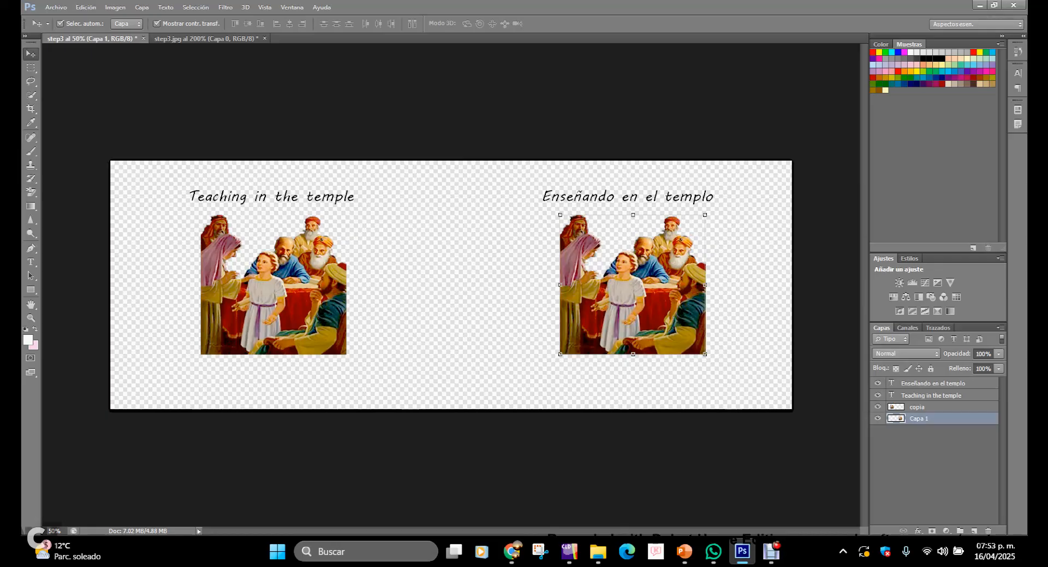
Step: Select all four banner layers, flip them horizontally, then flip them horizontally again
{"action": "left_click", "coordinate": [917, 407], "text": "shift"}
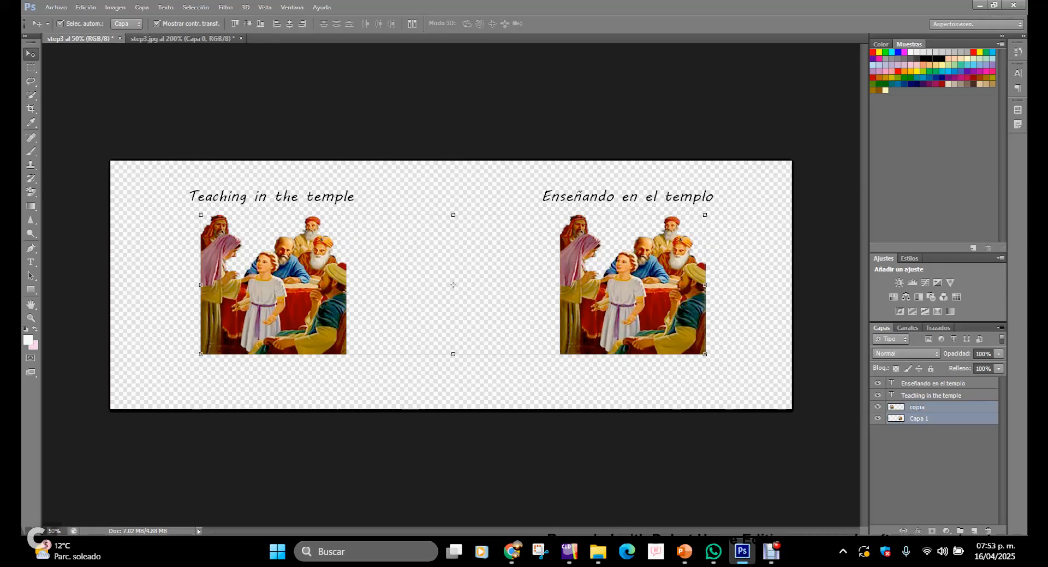
{"action": "left_click", "coordinate": [272, 197], "text": "shift"}
{"action": "left_click", "coordinate": [627, 197], "text": "shift"}
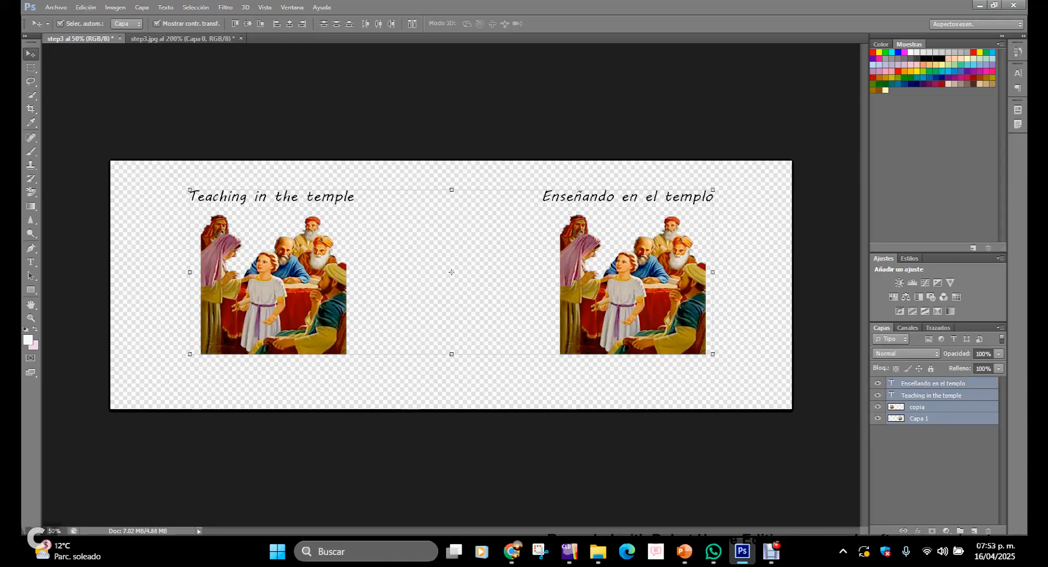
{"action": "left_click", "coordinate": [86, 7]}
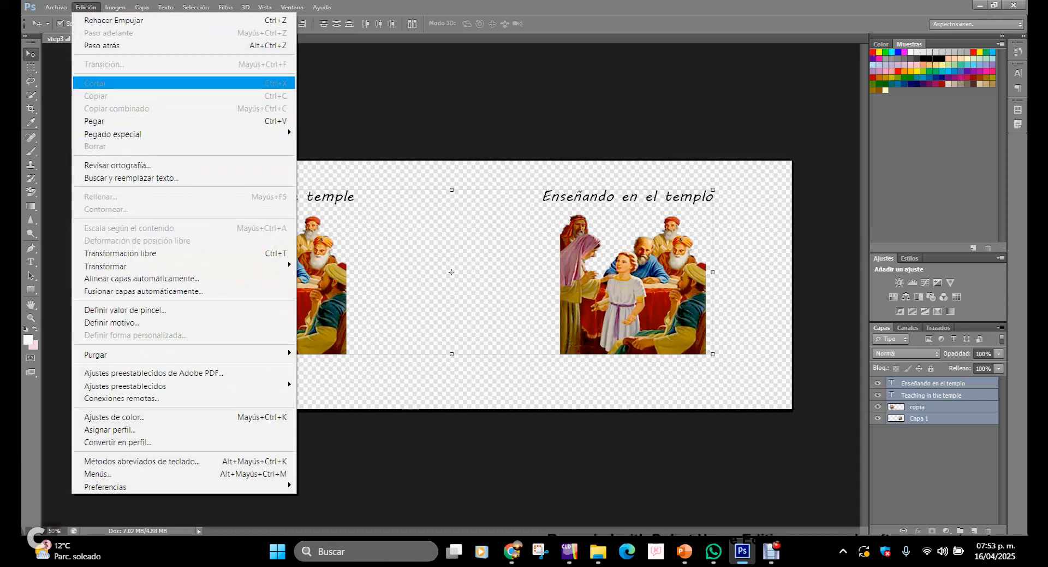
{"action": "mouse_move", "coordinate": [105, 266]}
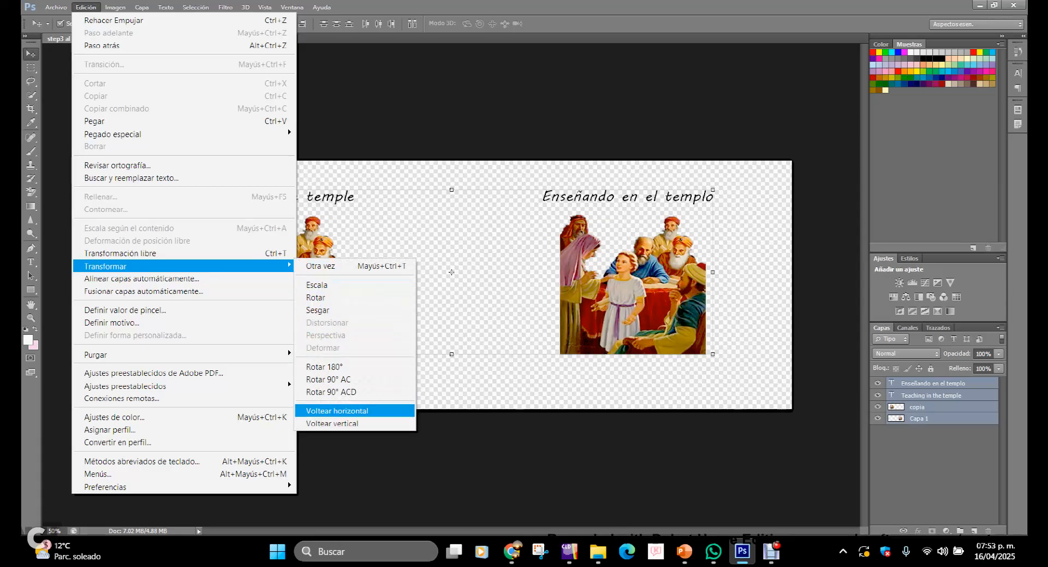
{"action": "left_click", "coordinate": [337, 410]}
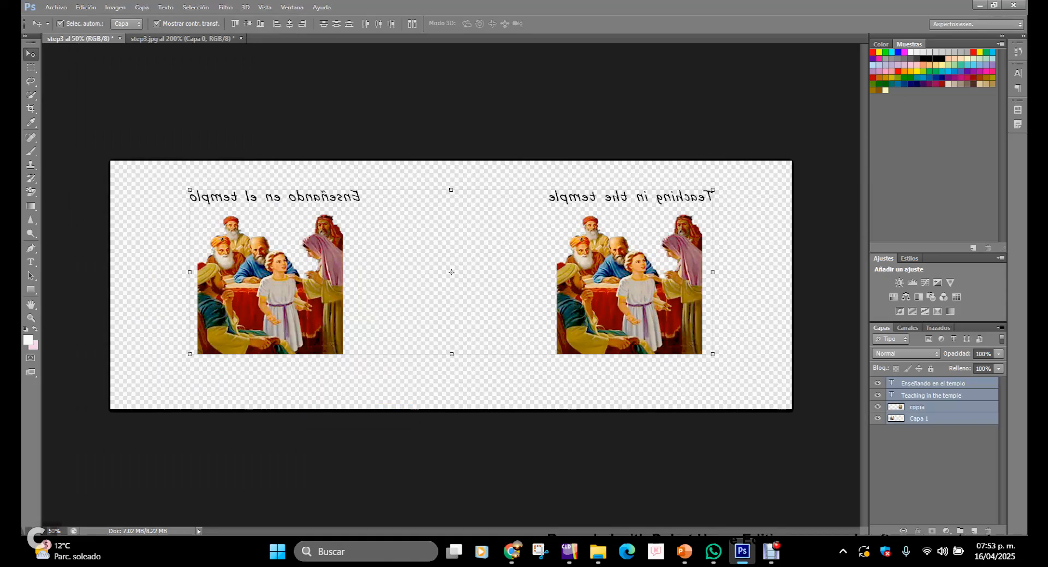
{"action": "left_click", "coordinate": [86, 7]}
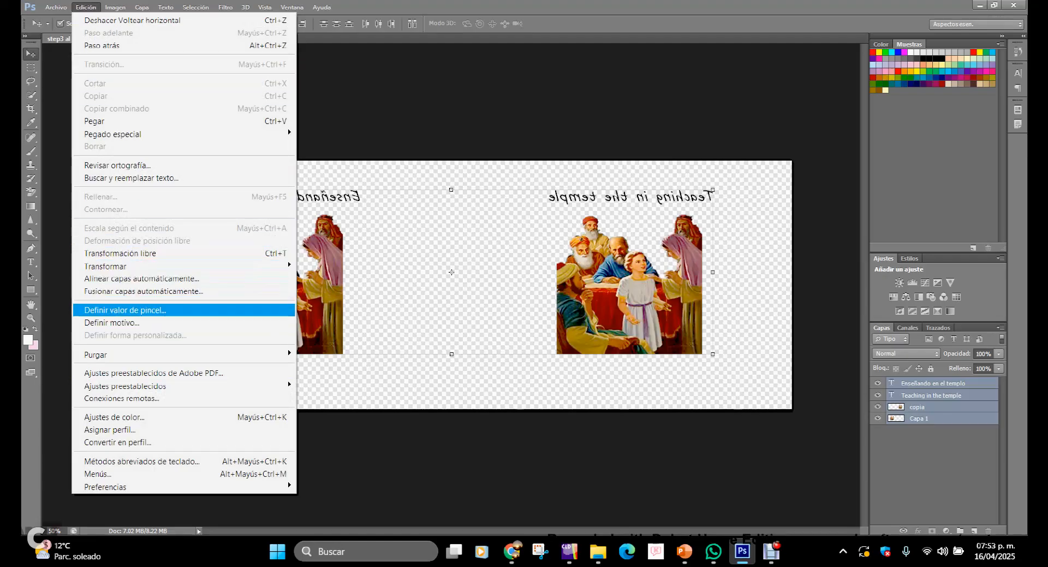
{"action": "mouse_move", "coordinate": [106, 266]}
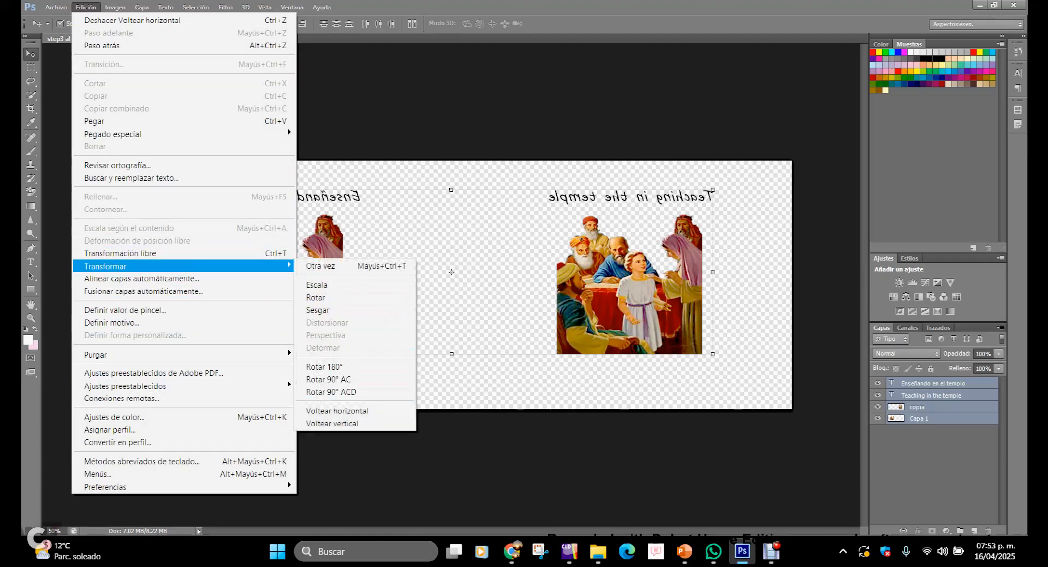
{"action": "left_click", "coordinate": [336, 411]}
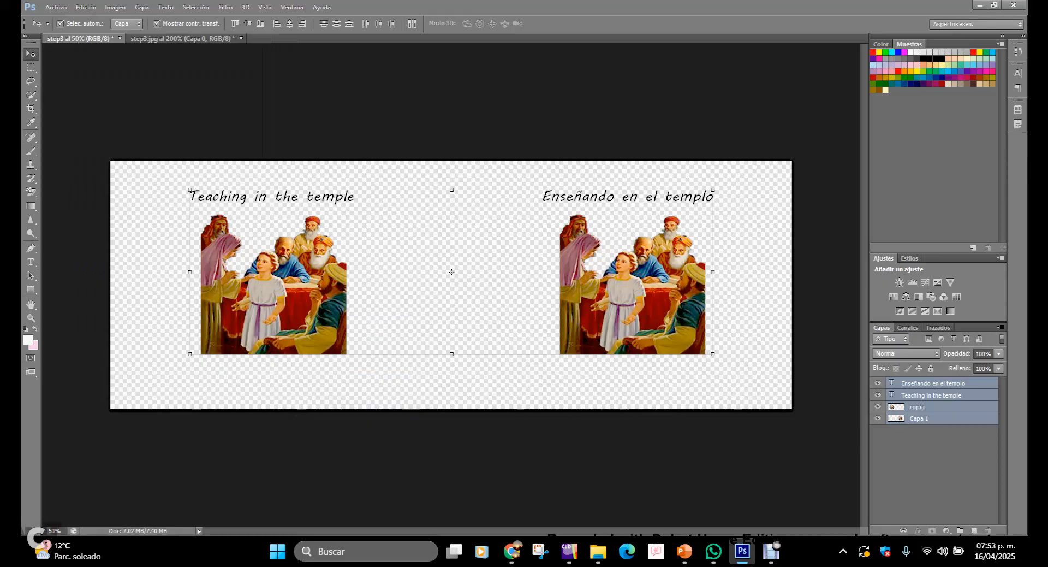
Step: Draw a rectangular marquee around the right title "Enseñando en el templo" and its figure group
{"action": "key", "text": "m"}
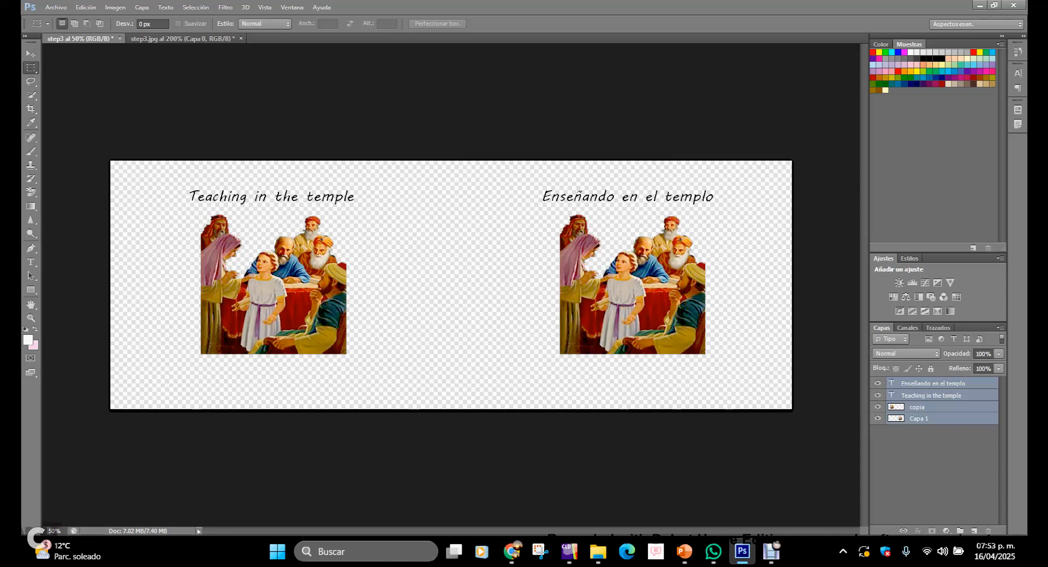
{"action": "left_click_drag", "start_coordinate": [524, 182], "coordinate": [733, 382]}
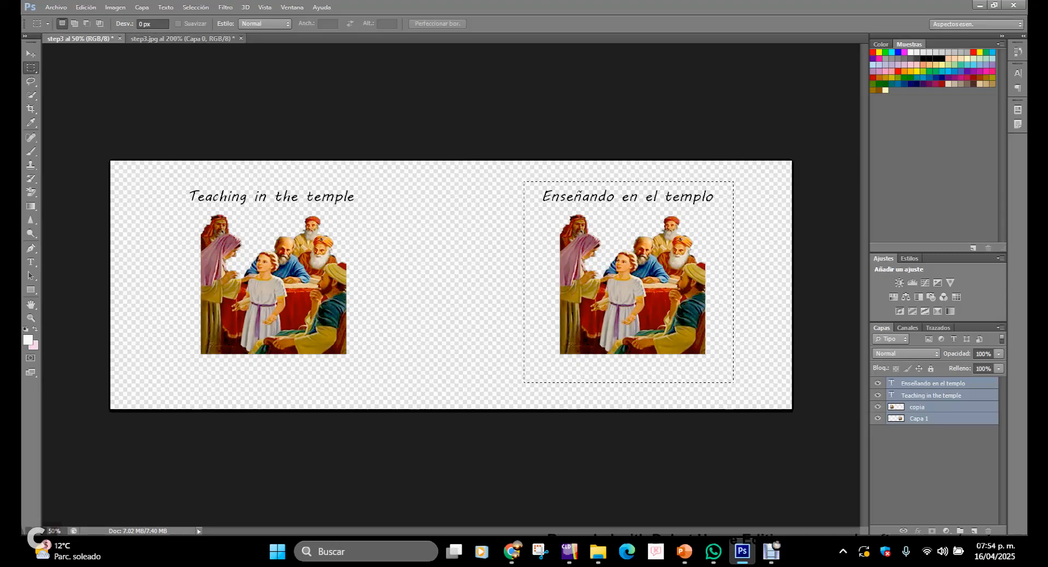
{"action": "left_click", "coordinate": [178, 39]}
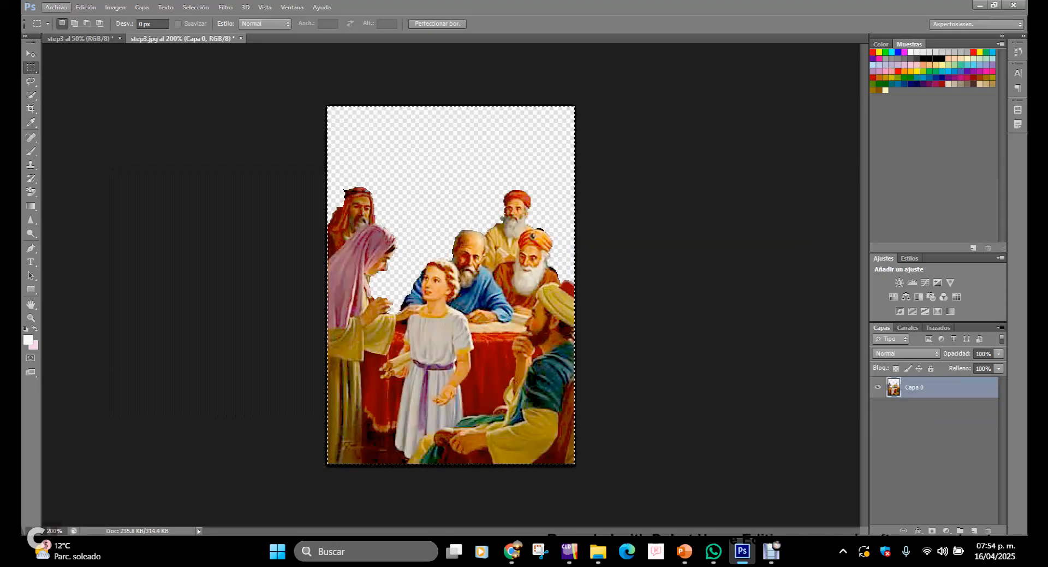
Step: Open mug_isolated_on_background.psd from the Figures folder
{"action": "left_click", "coordinate": [56, 7]}
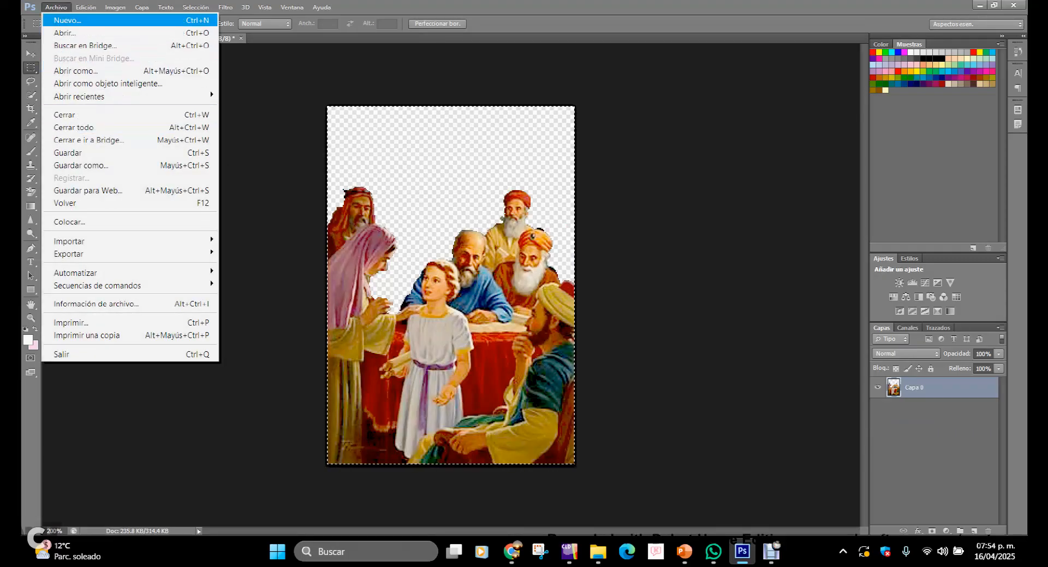
{"action": "left_click", "coordinate": [64, 33]}
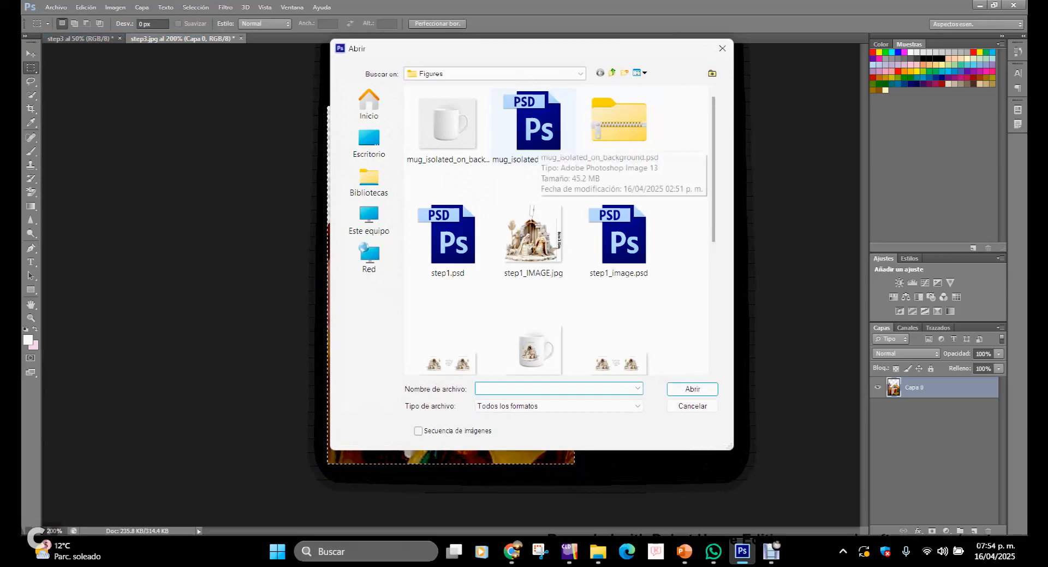
{"action": "double_click", "coordinate": [532, 126]}
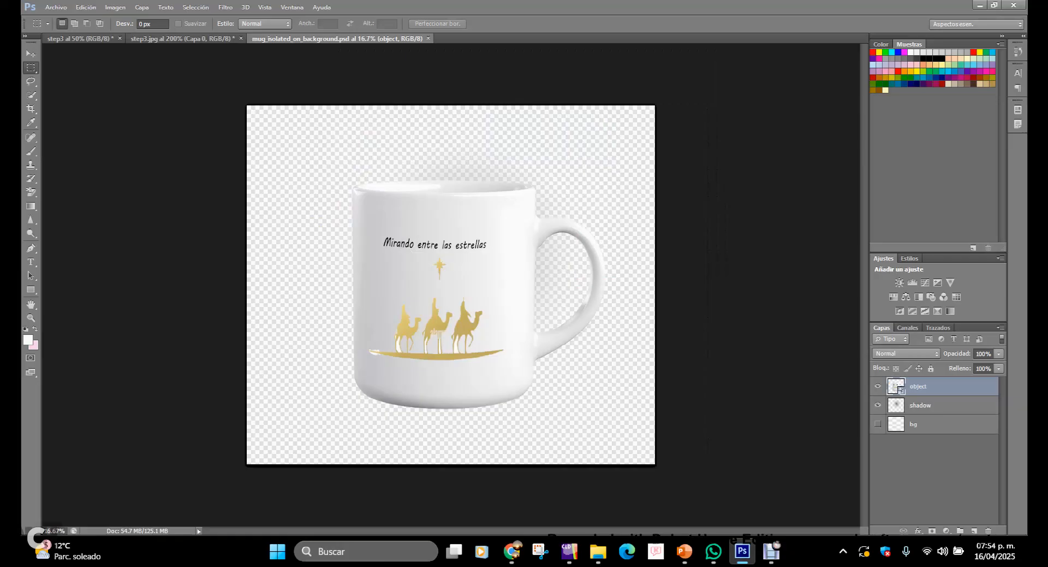
Step: Paste the copied artwork into the mug document, hide the shadow layer, and delete the pasted layer
{"action": "key", "text": "ctrl+v"}
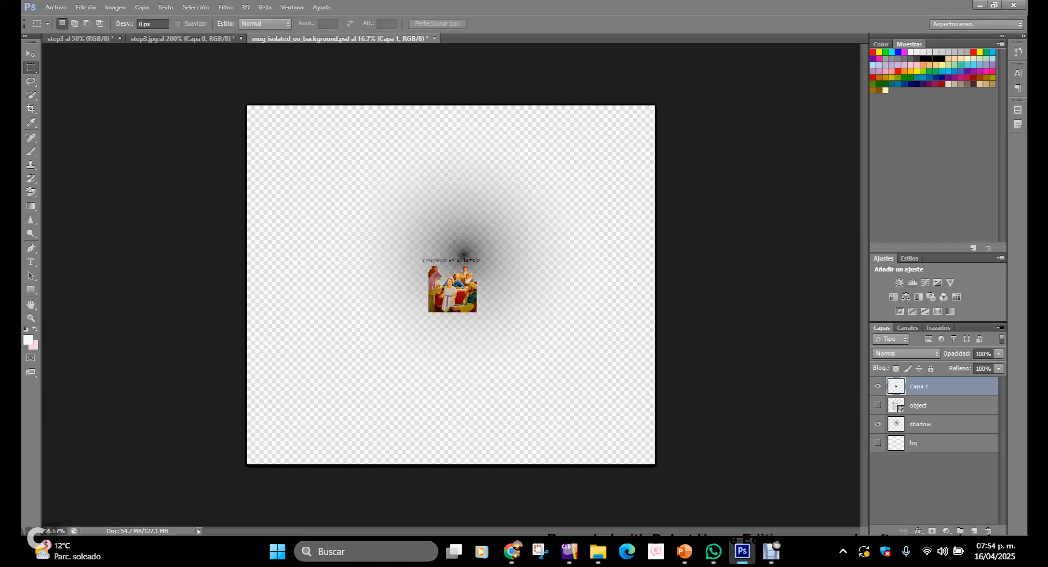
{"action": "left_click", "coordinate": [878, 424]}
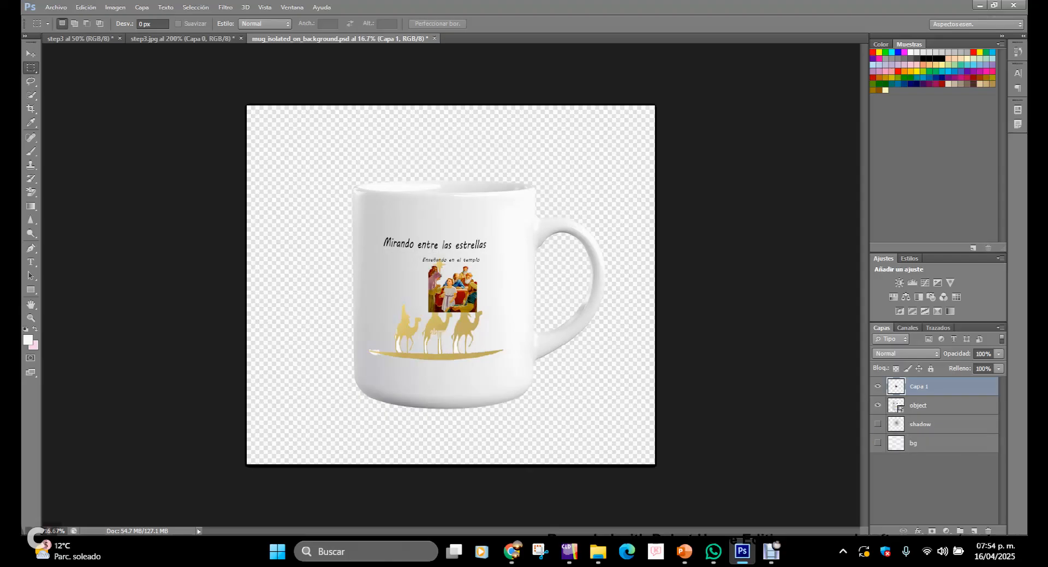
{"action": "key", "text": "Delete"}
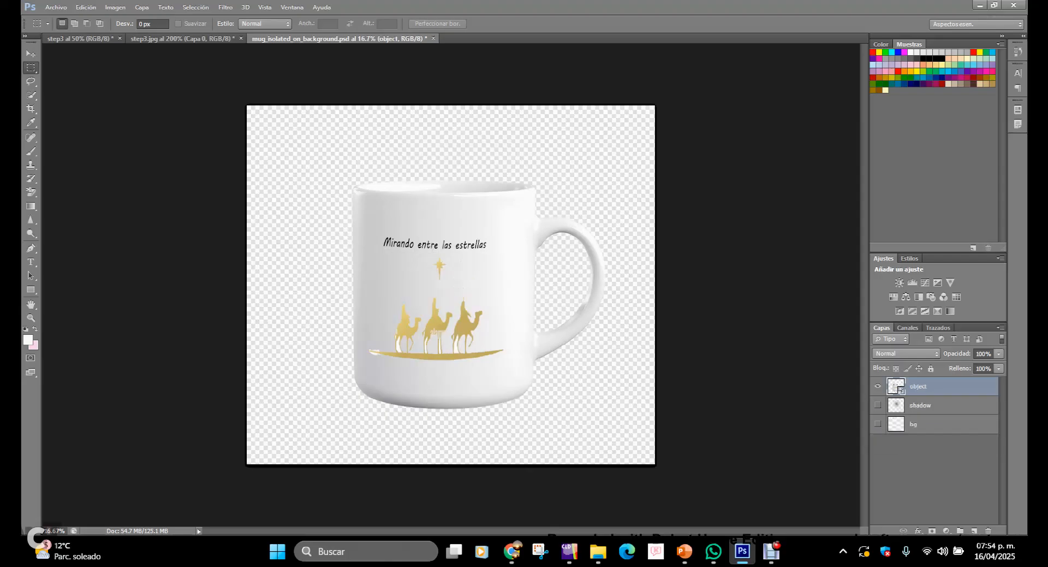
Step: Open the mug's object smart object for editing and dismiss the notice
{"action": "double_click", "coordinate": [896, 385]}
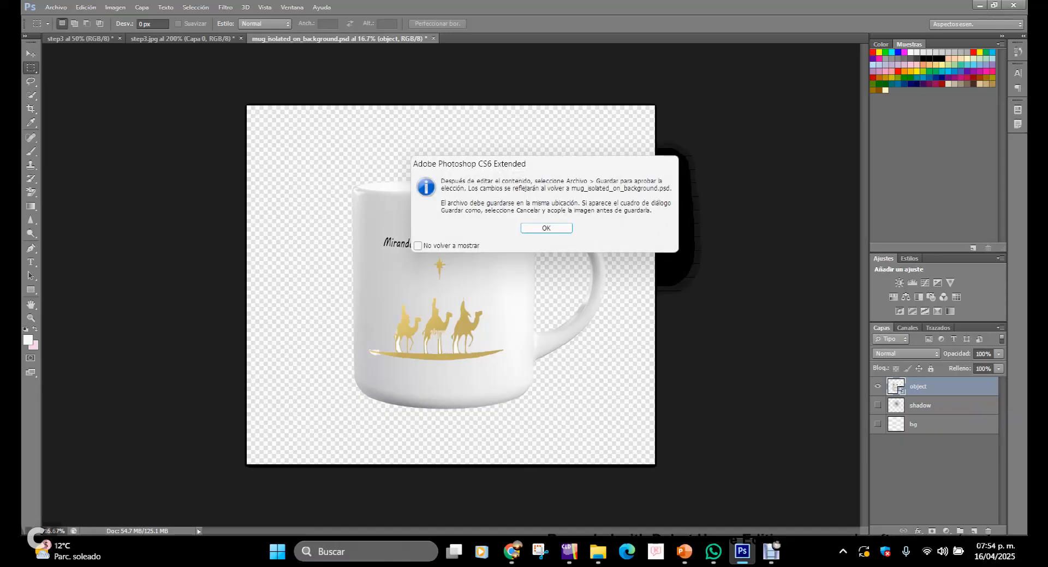
{"action": "key", "text": "Return"}
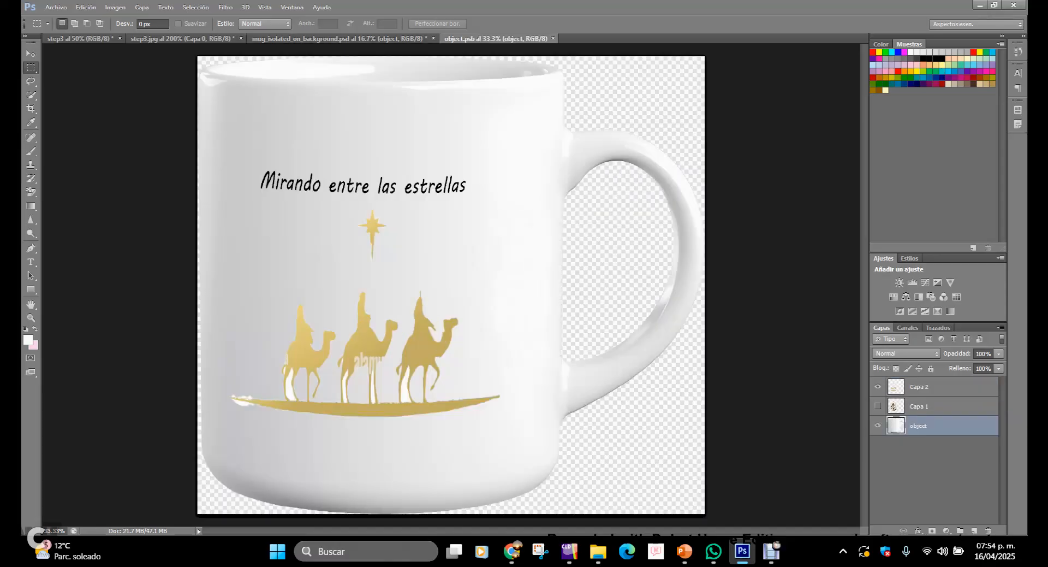
Step: Paste the copied title and figures into the smart object and hide the camels artwork layer
{"action": "key", "text": "ctrl+v"}
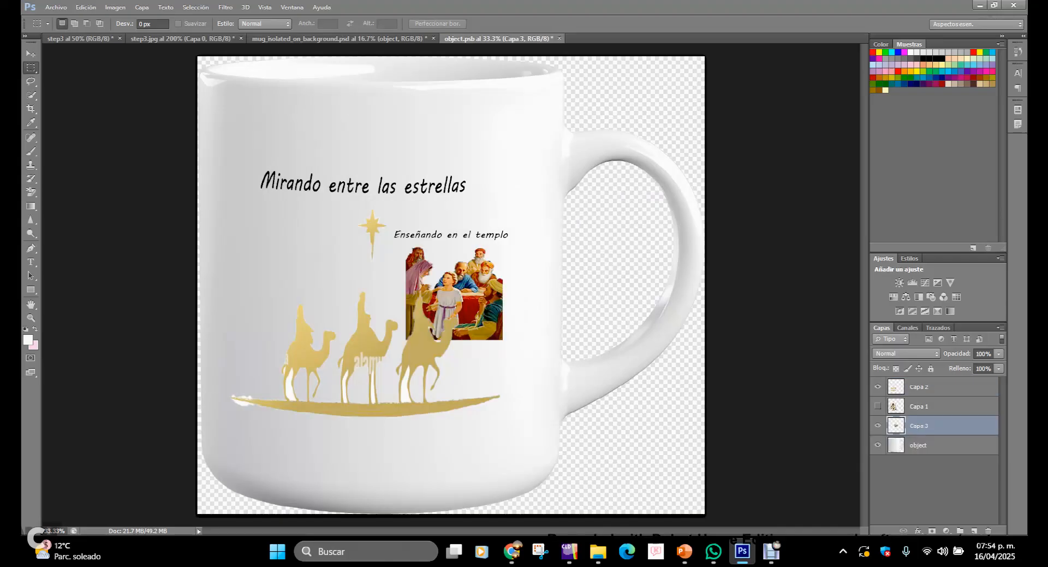
{"action": "left_click", "coordinate": [878, 386]}
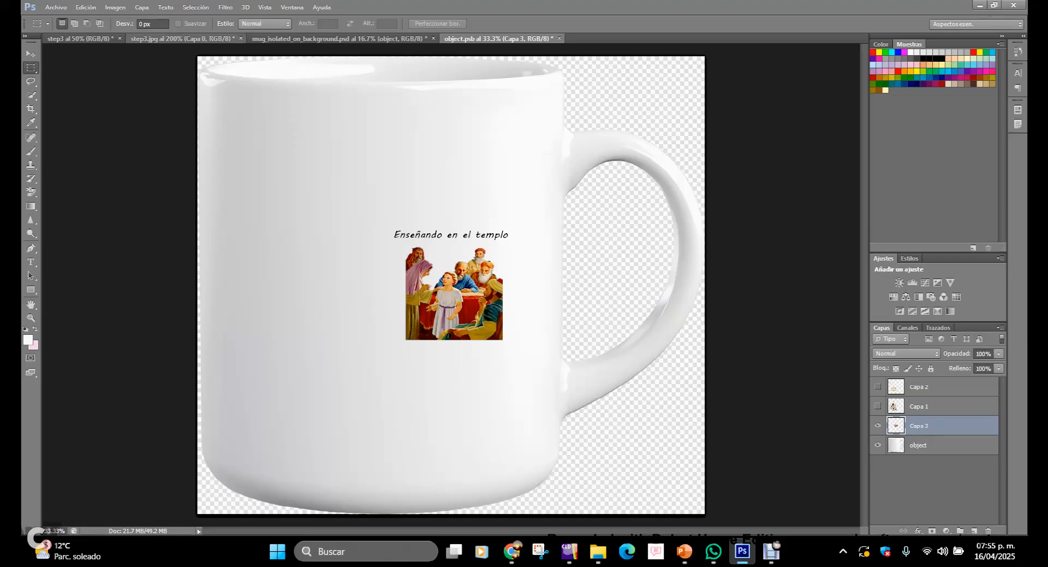
Step: Free-transform the pasted artwork, scaling it to about 194% and positioning it on the mug's front
{"action": "key", "text": "v"}
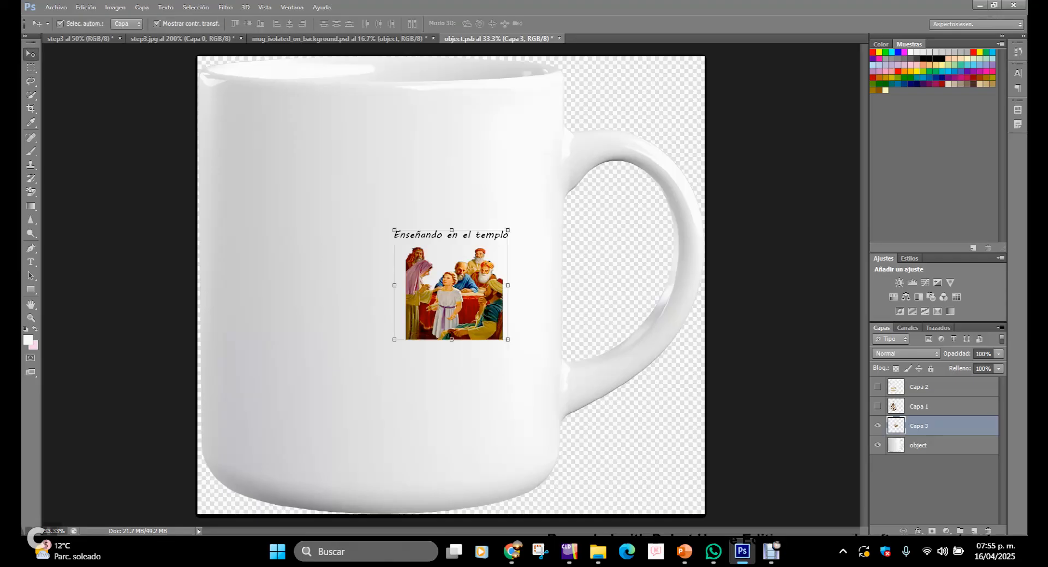
{"action": "key", "text": "ctrl+t"}
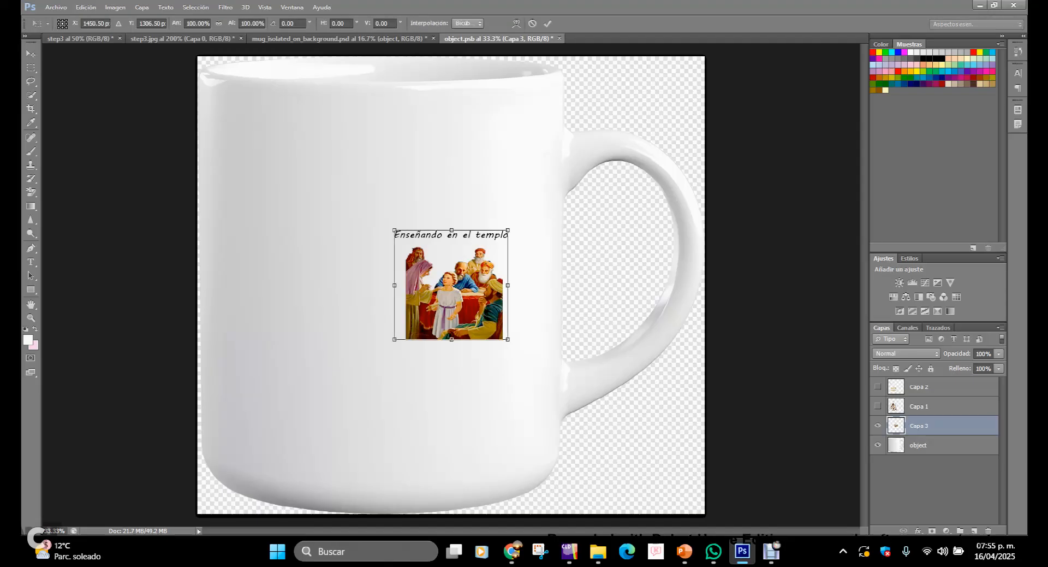
{"action": "left_click_drag", "start_coordinate": [395, 229], "coordinate": [289, 127]}
{"action": "left_click_drag", "start_coordinate": [417, 232], "coordinate": [399, 284]}
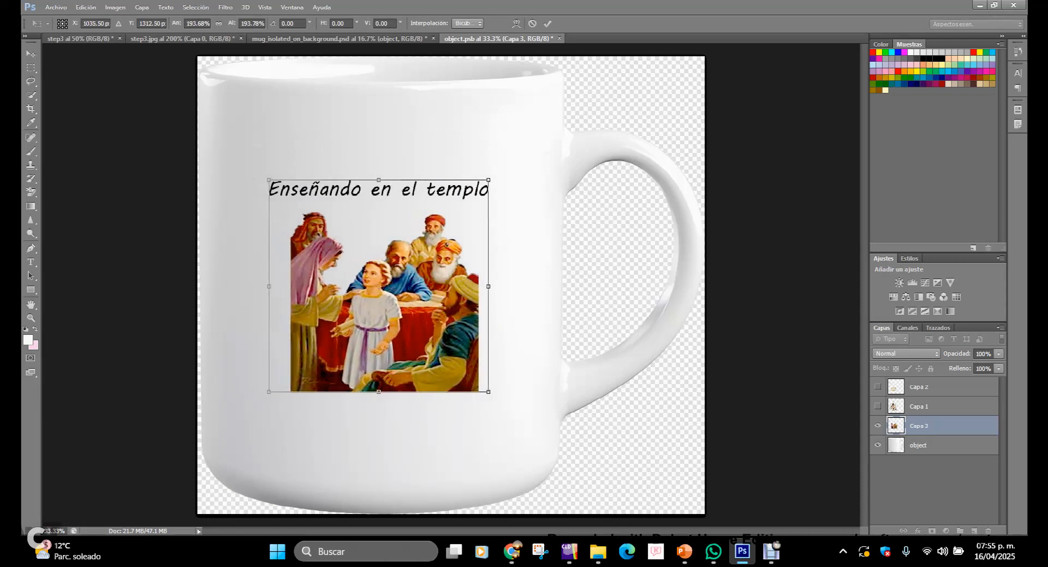
Step: Warp the pasted artwork, curving its top and bottom edges to follow the mug's surface, and commit the transform
{"action": "left_click", "coordinate": [86, 7]}
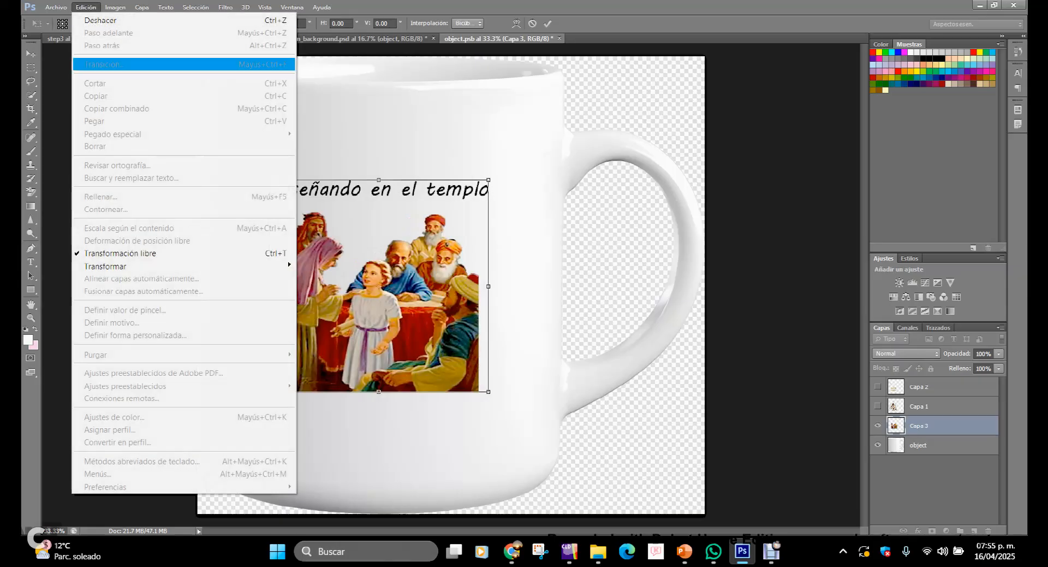
{"action": "mouse_move", "coordinate": [109, 266]}
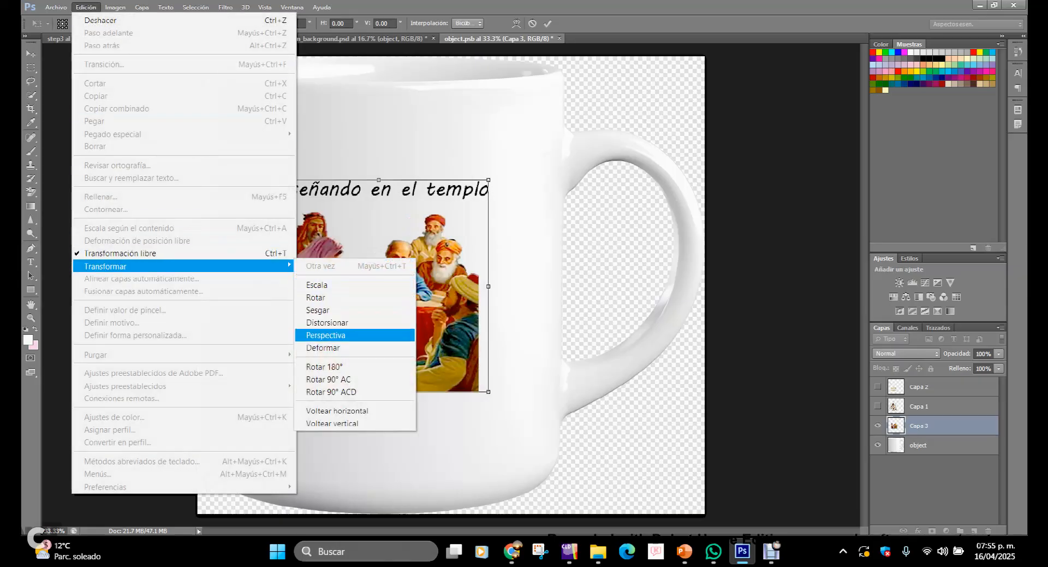
{"action": "left_click", "coordinate": [323, 347]}
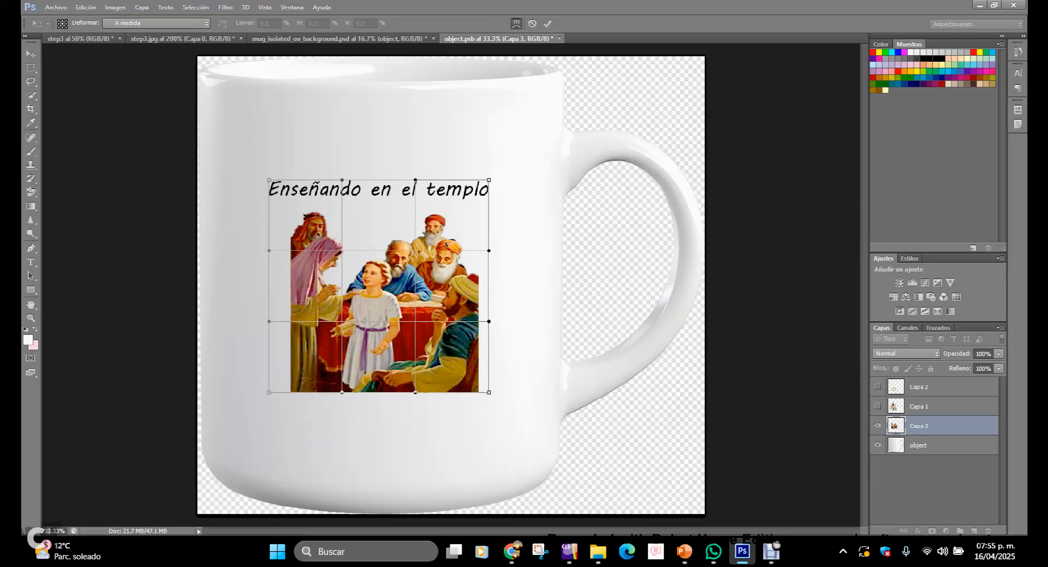
{"action": "left_click_drag", "start_coordinate": [489, 180], "coordinate": [495, 167]}
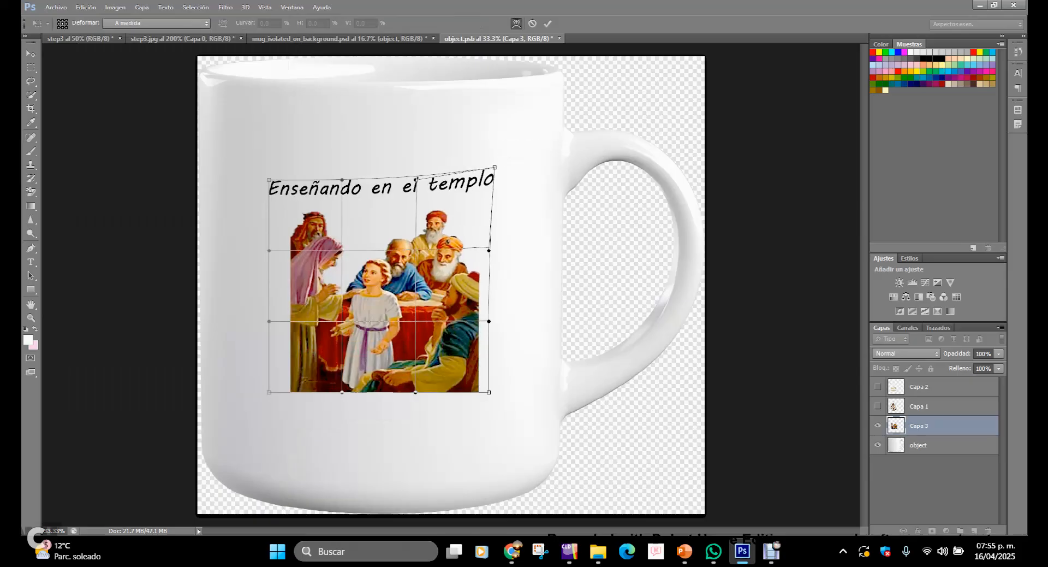
{"action": "mouse_move", "coordinate": [269, 180]}
{"action": "left_mouse_down"}
{"action": "mouse_move", "coordinate": [252, 164]}
{"action": "mouse_move", "coordinate": [264, 169]}
{"action": "left_mouse_up"}
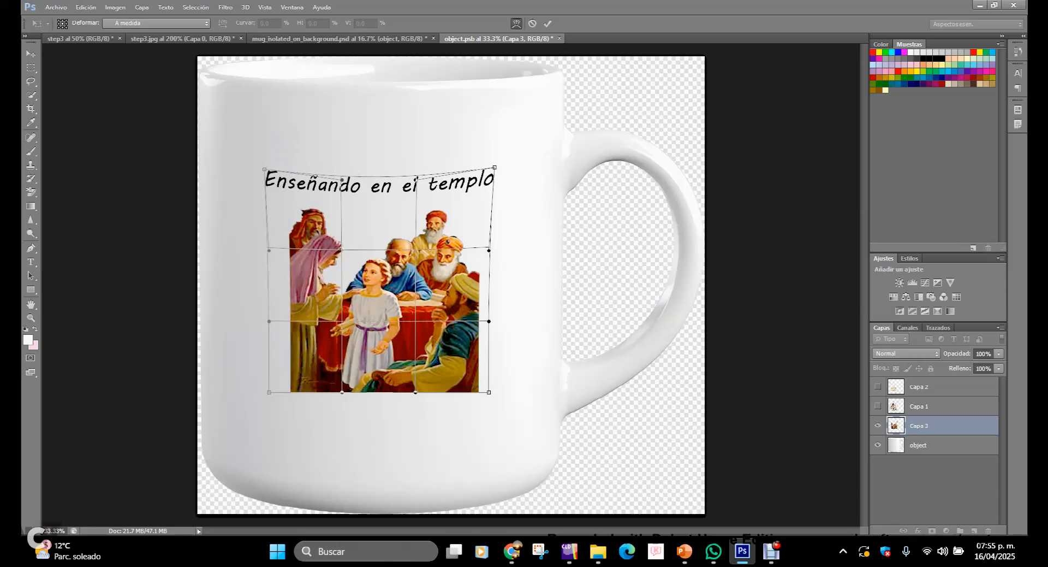
{"action": "left_click_drag", "start_coordinate": [264, 169], "coordinate": [267, 168]}
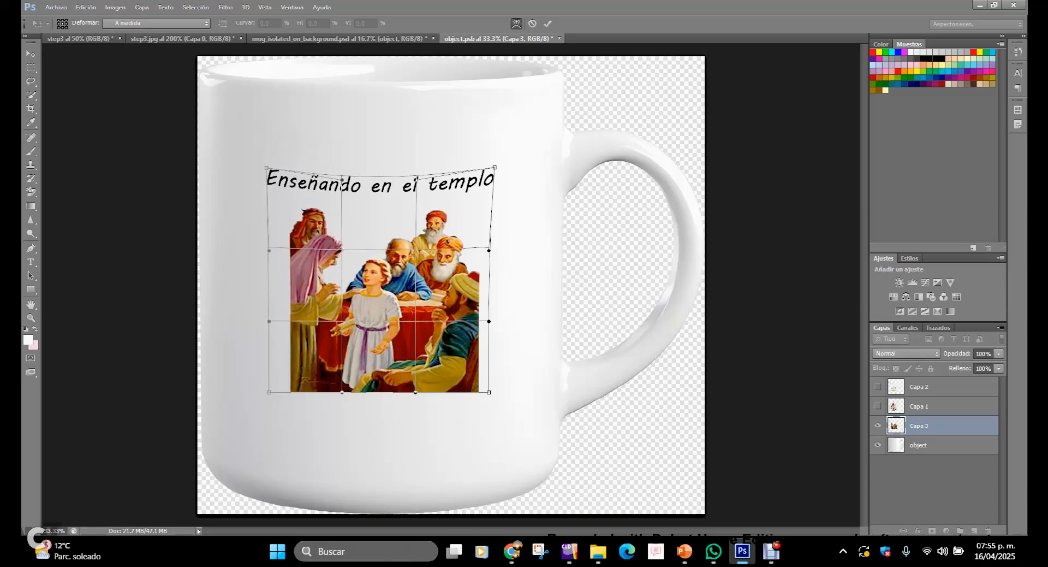
{"action": "left_click_drag", "start_coordinate": [415, 392], "coordinate": [416, 412]}
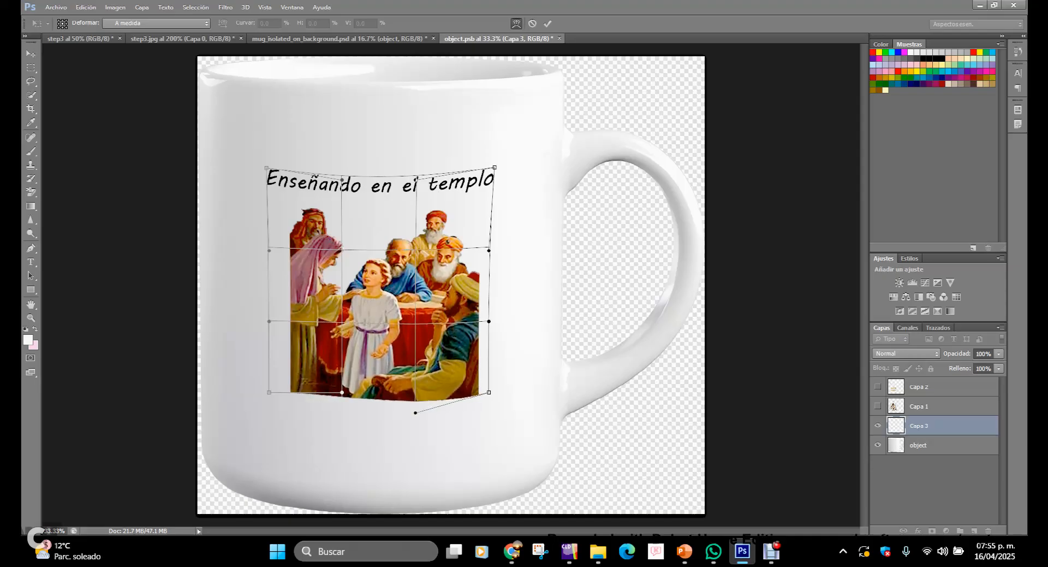
{"action": "left_click_drag", "start_coordinate": [341, 392], "coordinate": [342, 419]}
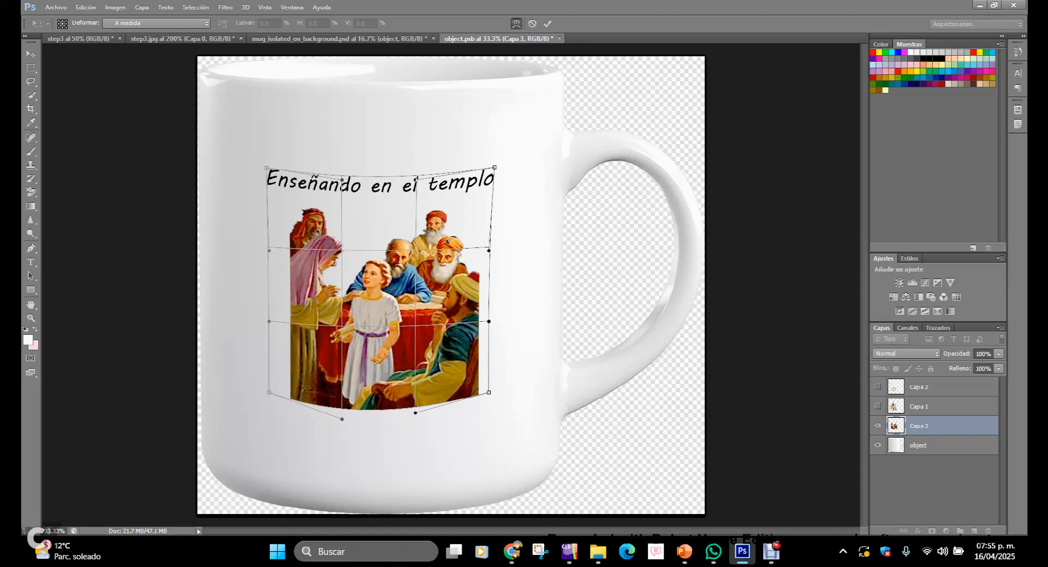
{"action": "left_click_drag", "start_coordinate": [417, 179], "coordinate": [408, 182]}
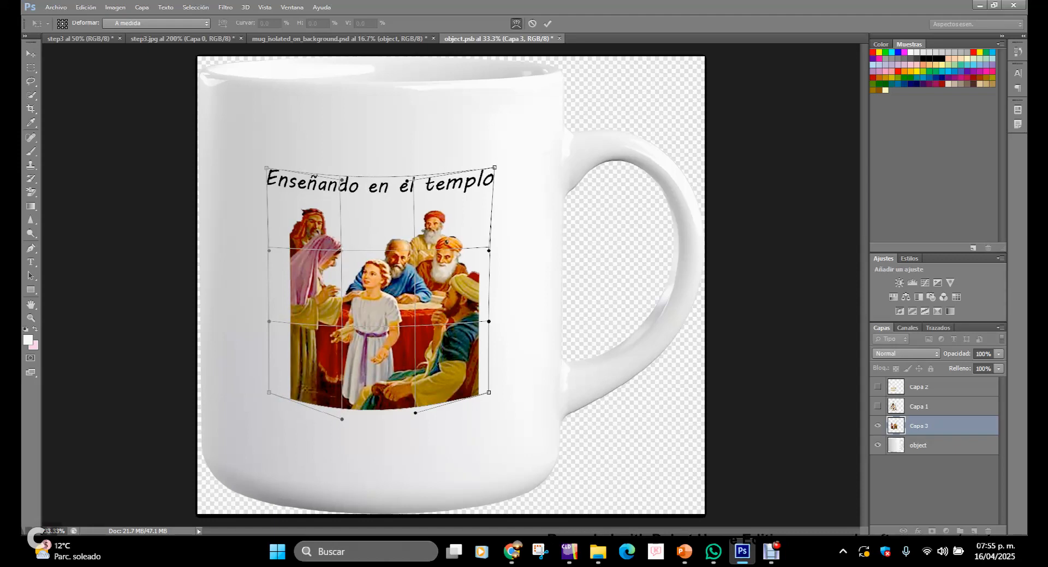
{"action": "left_click_drag", "start_coordinate": [495, 167], "coordinate": [488, 168]}
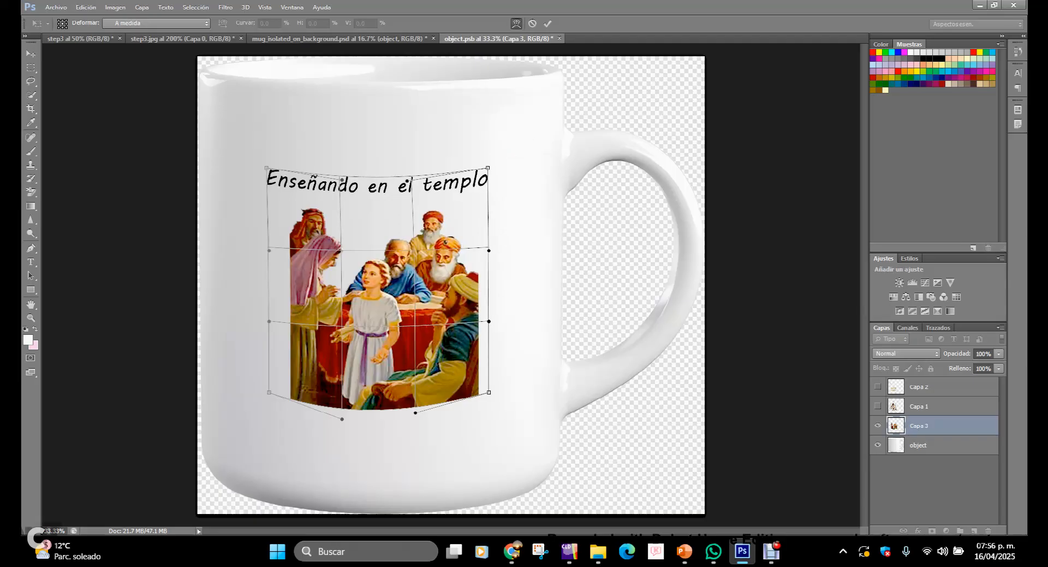
{"action": "left_click", "coordinate": [548, 24]}
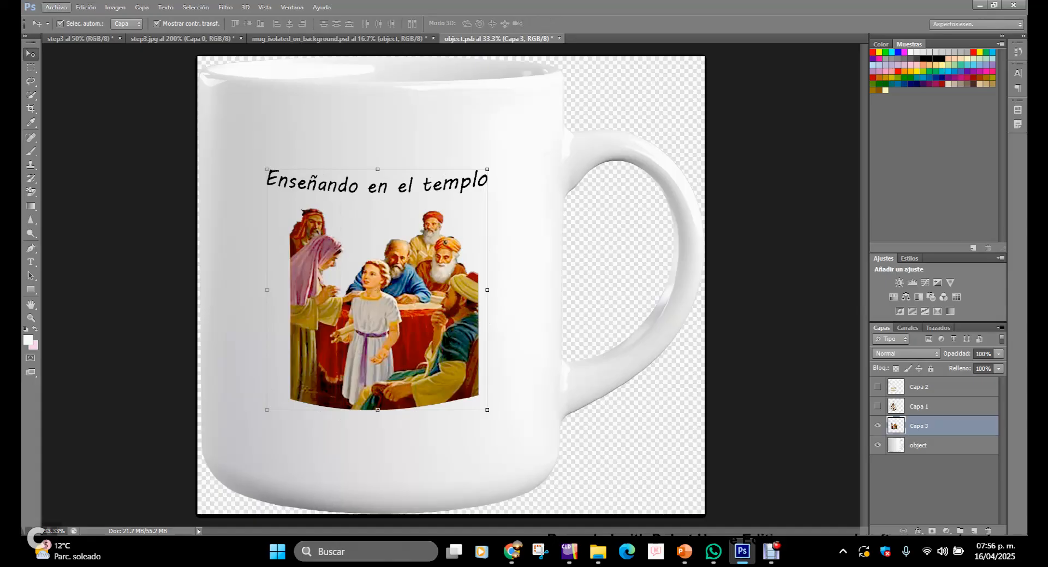
Step: Save the edited smart object and return to the mug document
{"action": "left_click", "coordinate": [56, 8]}
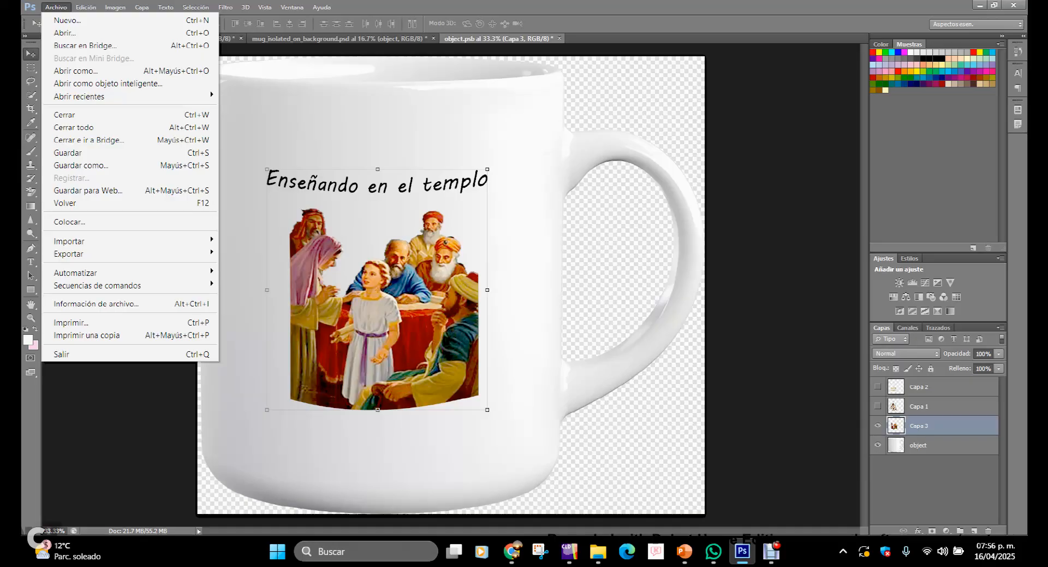
{"action": "left_click", "coordinate": [68, 152]}
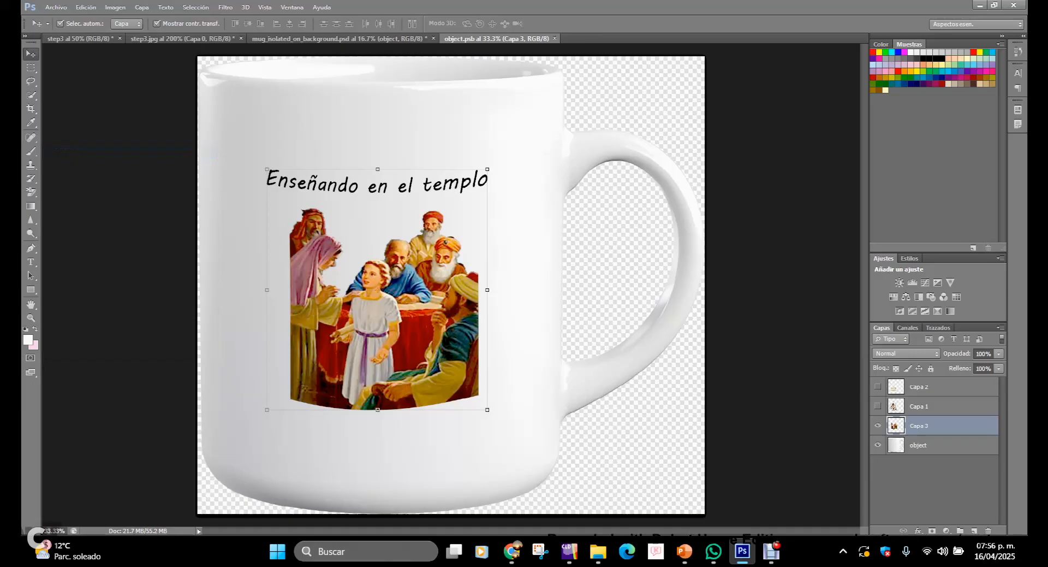
{"action": "left_click", "coordinate": [339, 38]}
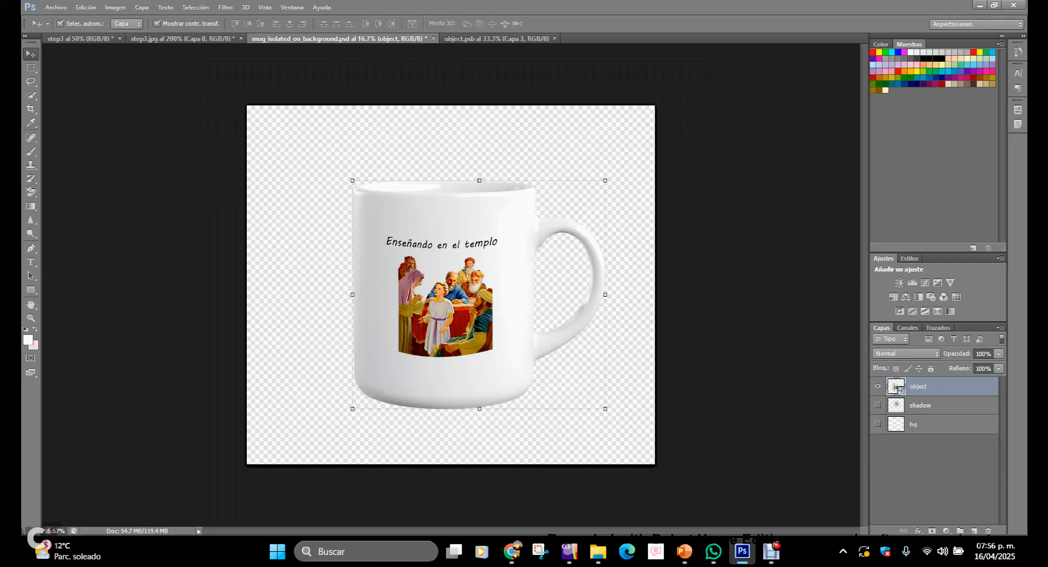
Step: Save the mug mockup as a JPEG named step3_mug.jpg in the Figures folder, at quality 12 Máxima
{"action": "left_click", "coordinate": [56, 7]}
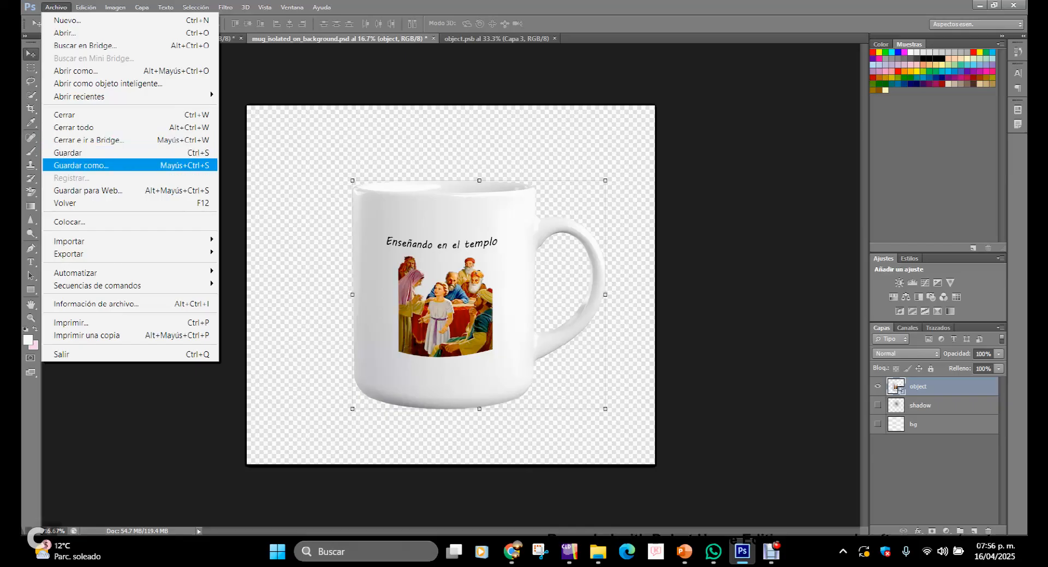
{"action": "left_click", "coordinate": [80, 165]}
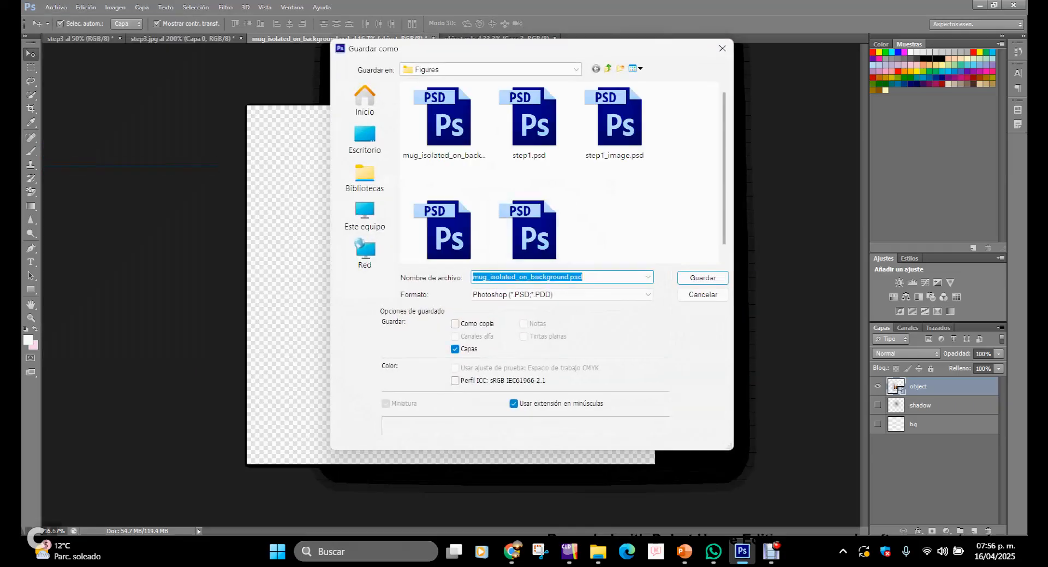
{"action": "left_click", "coordinate": [562, 294]}
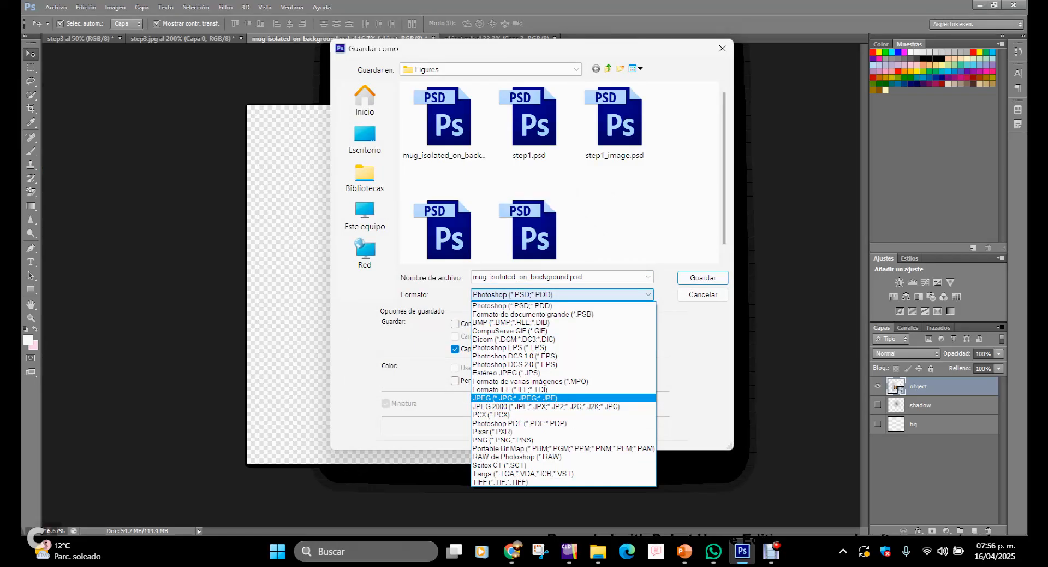
{"action": "key", "text": "Return"}
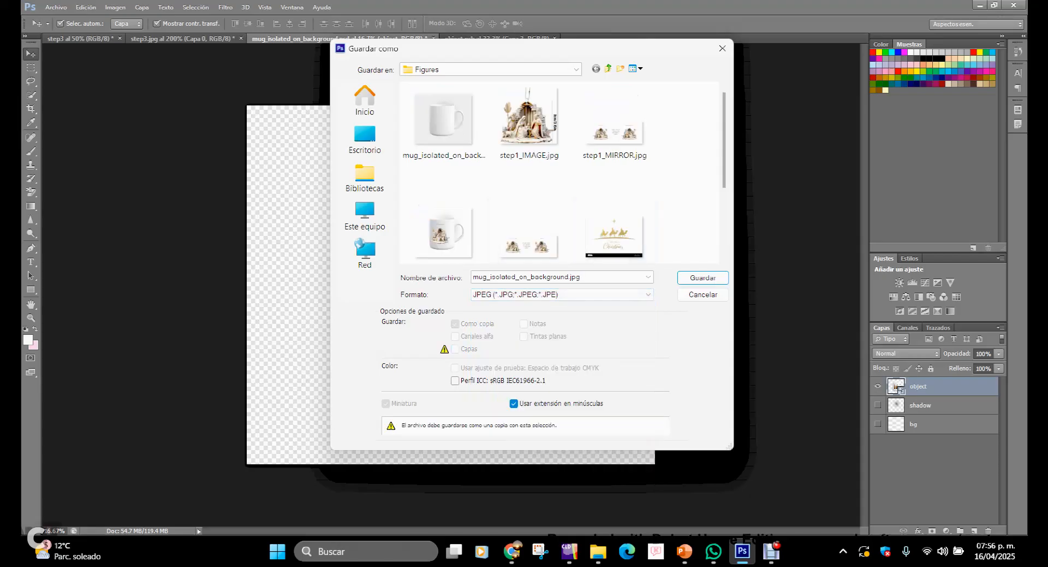
{"action": "left_click_drag", "start_coordinate": [723, 140], "coordinate": [724, 163]}
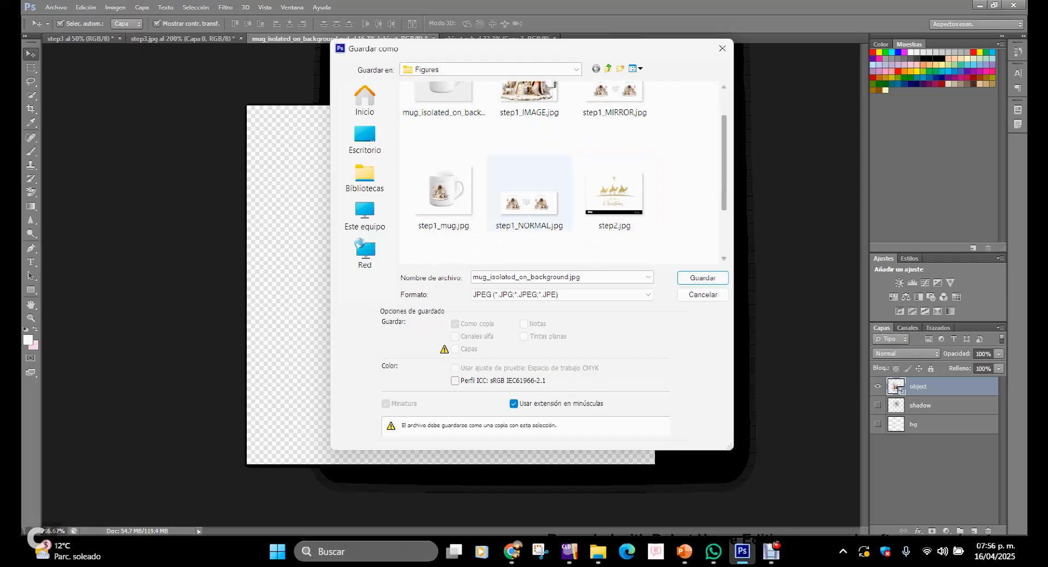
{"action": "left_click", "coordinate": [444, 193]}
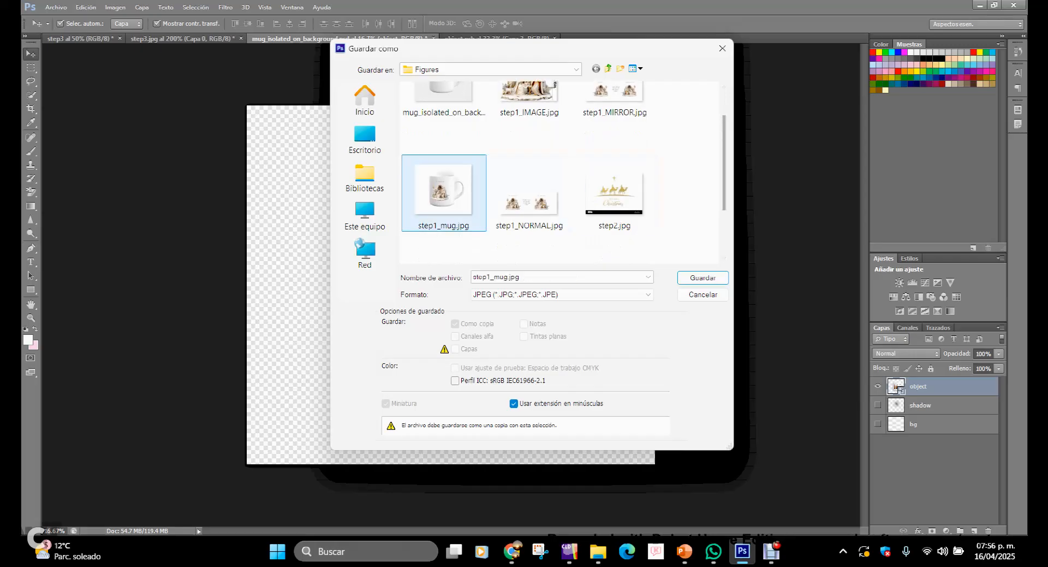
{"action": "left_click", "coordinate": [506, 276]}
{"action": "left_click", "coordinate": [506, 277]}
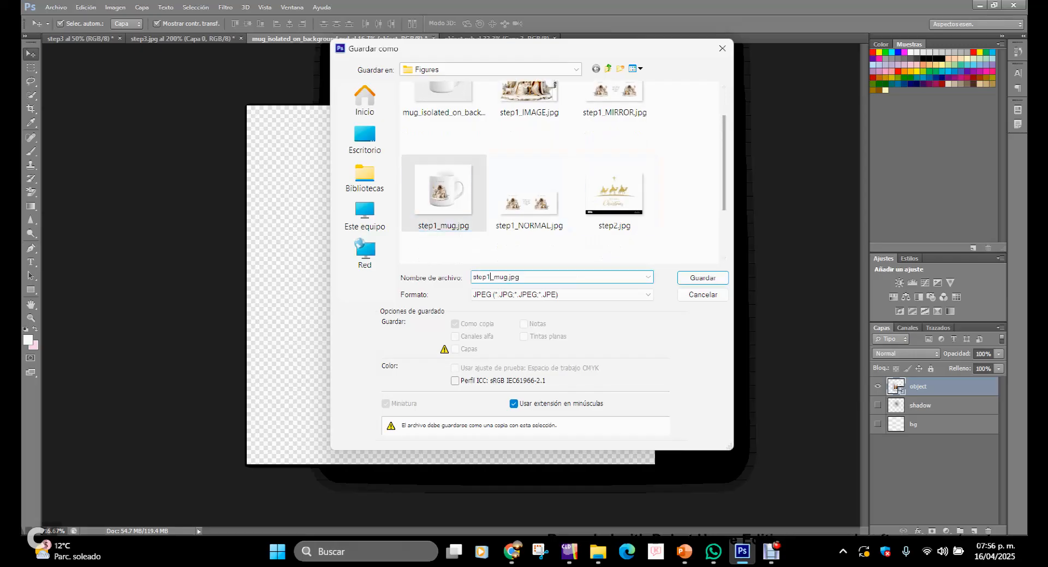
{"action": "key", "text": "BackSpace"}
{"action": "type", "text": "3"}
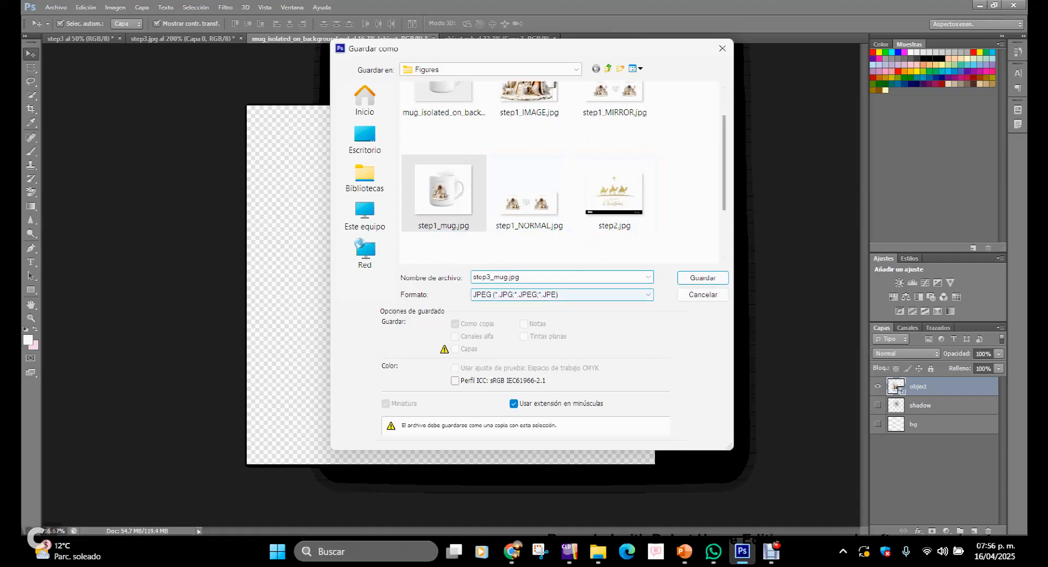
{"action": "key", "text": "Return"}
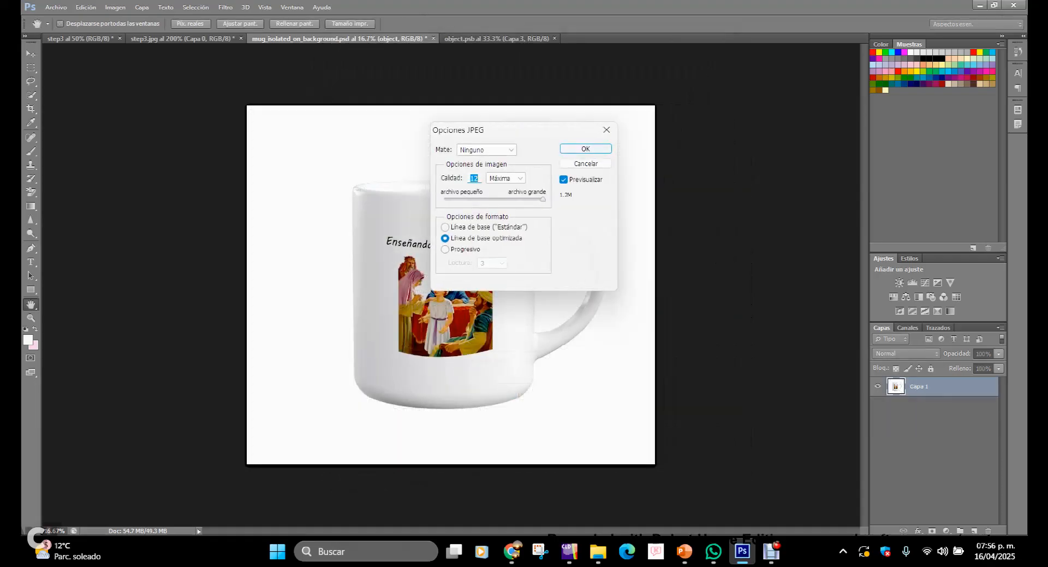
{"action": "key", "text": "Return"}
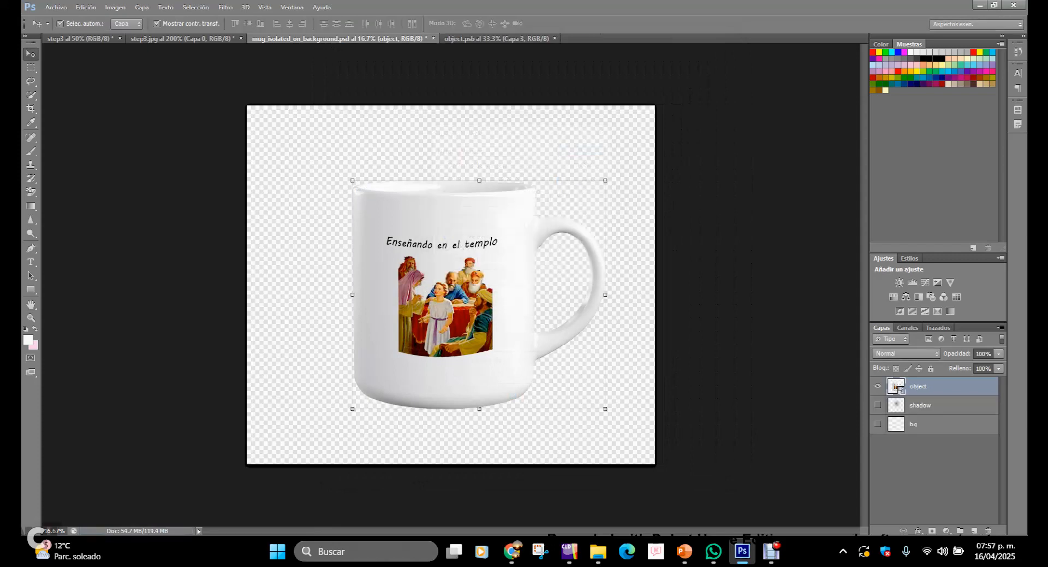
Step: Switch to File Explorer and view step3.jpg and step3_mug.jpg from the Figures folder
{"action": "left_click", "coordinate": [726, 306]}
{"action": "left_click", "coordinate": [599, 552]}
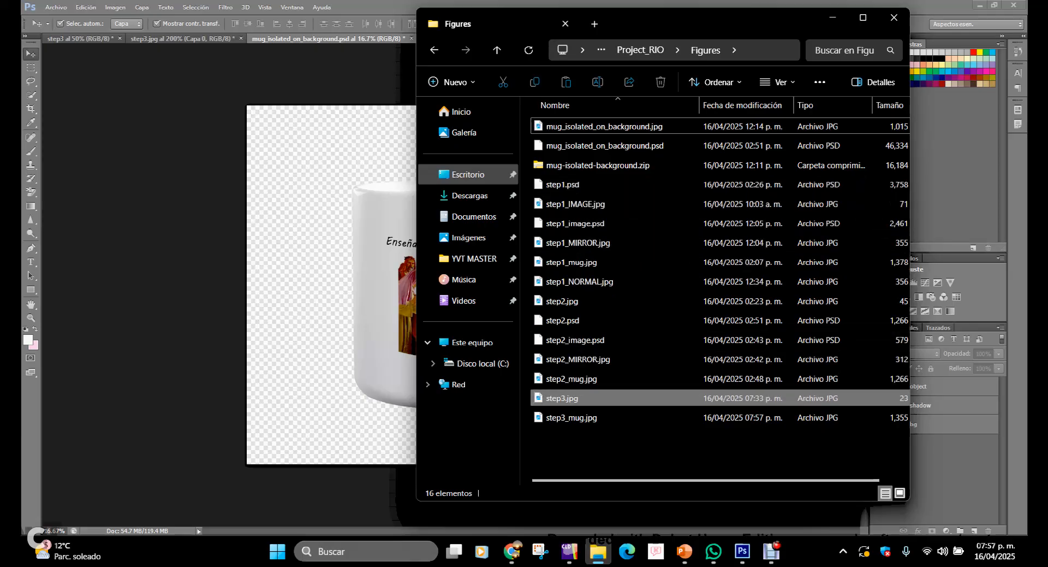
{"action": "left_click", "coordinate": [563, 398]}
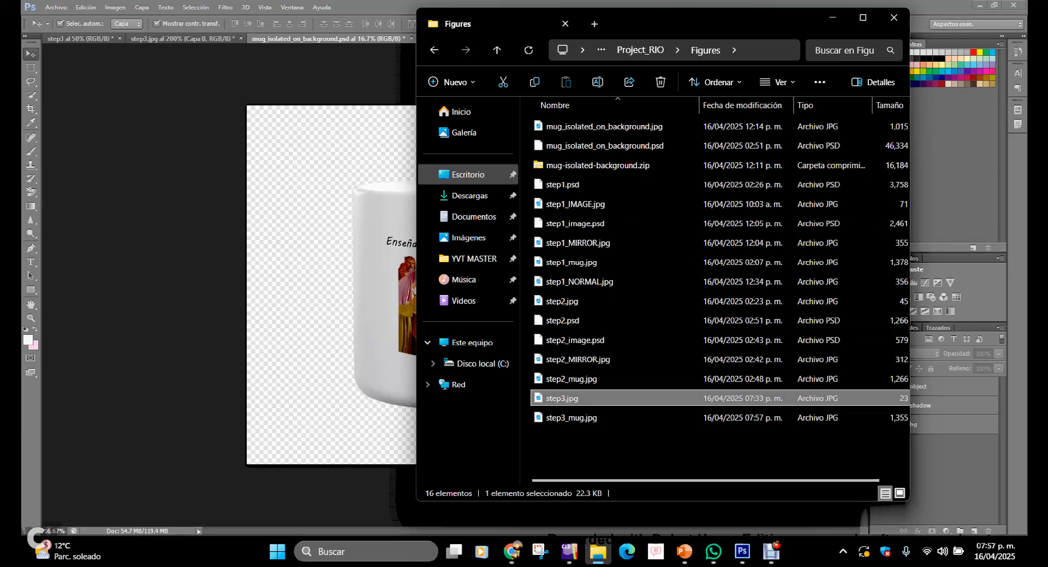
{"action": "key", "text": "Return"}
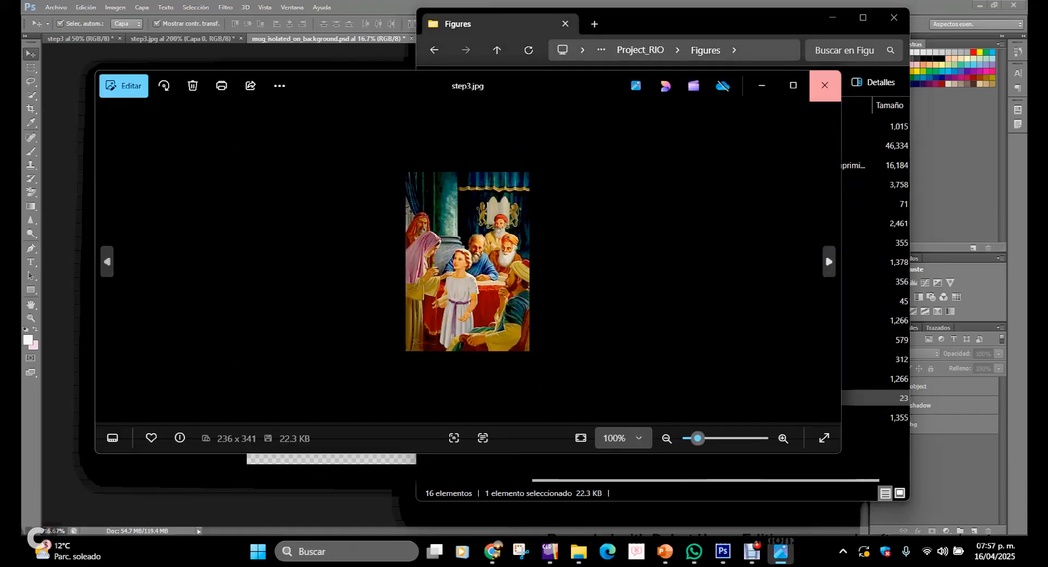
{"action": "left_click", "coordinate": [825, 85]}
{"action": "double_click", "coordinate": [572, 417]}
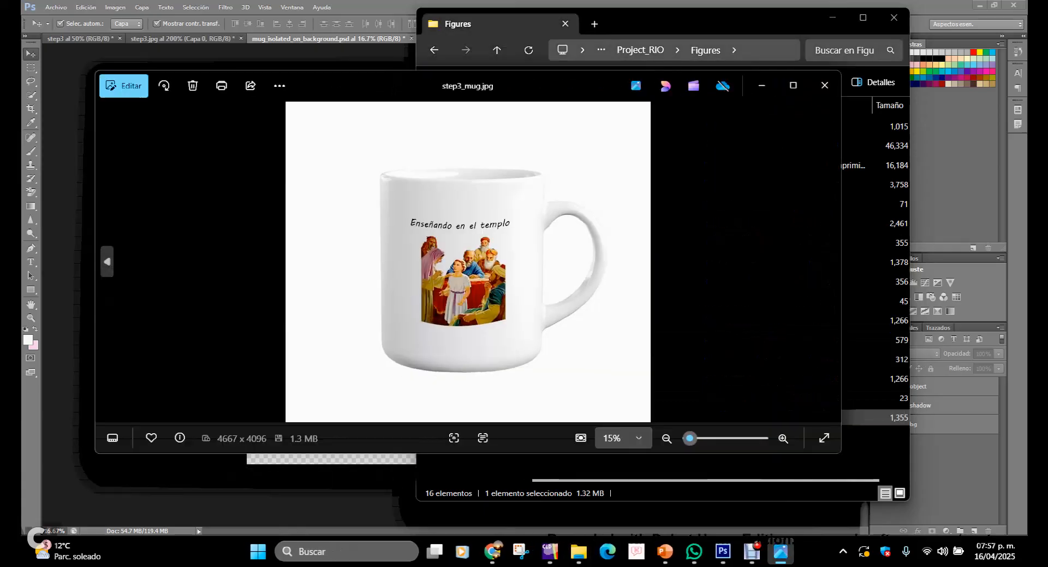
{"action": "left_click", "coordinate": [752, 551]}
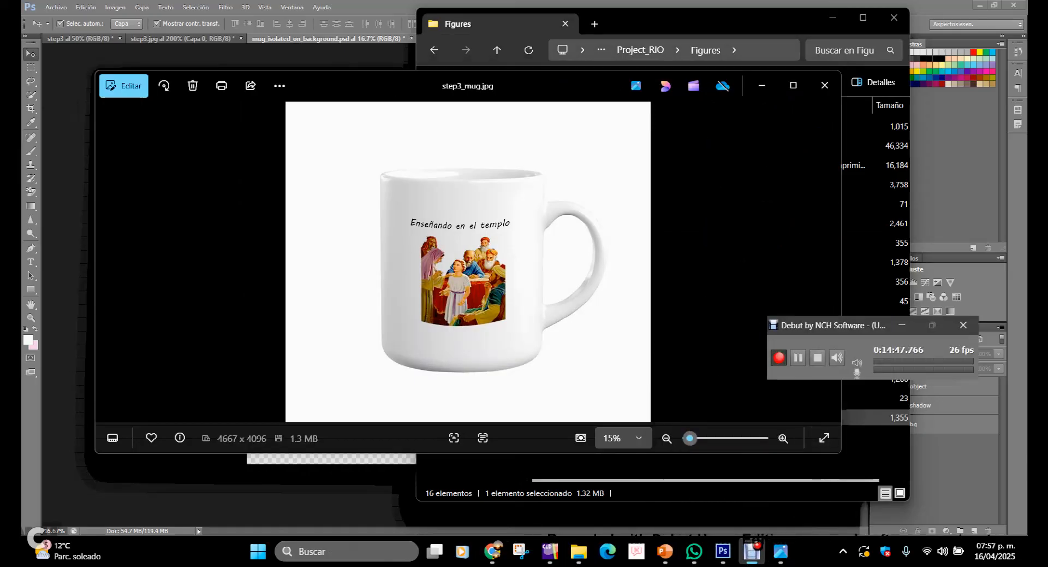